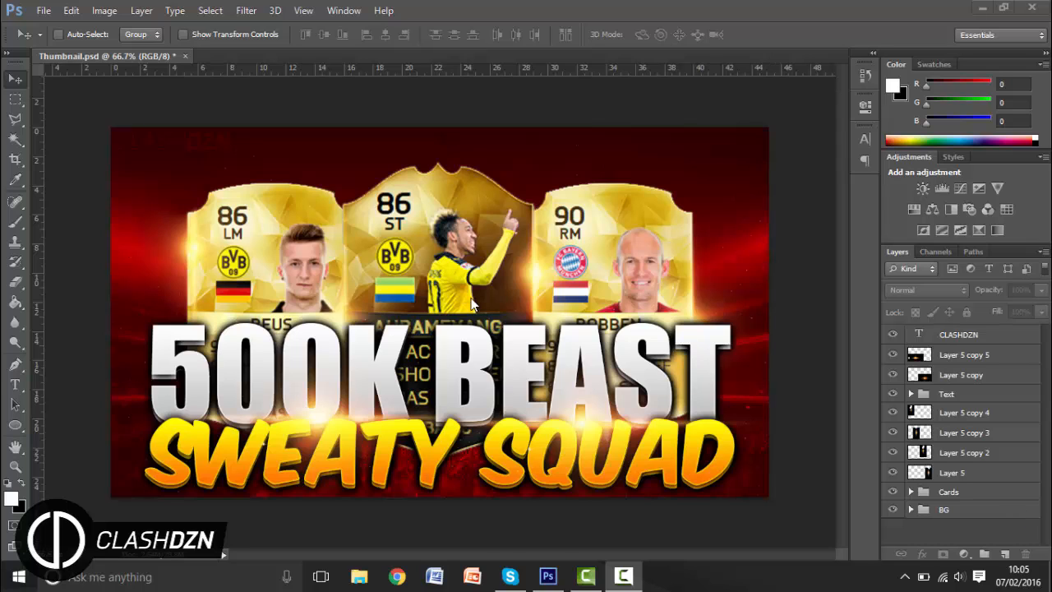
Create a new document 1280 pixels wide and 720 pixels high with transparent background contents.
click(43, 10)
click(148, 178)
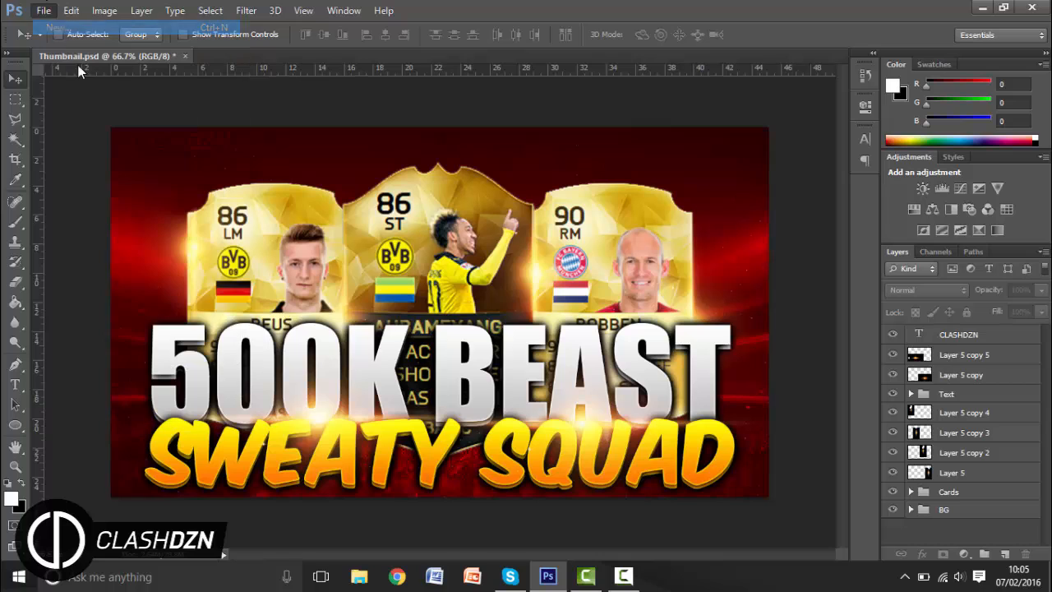
double_click(476, 229)
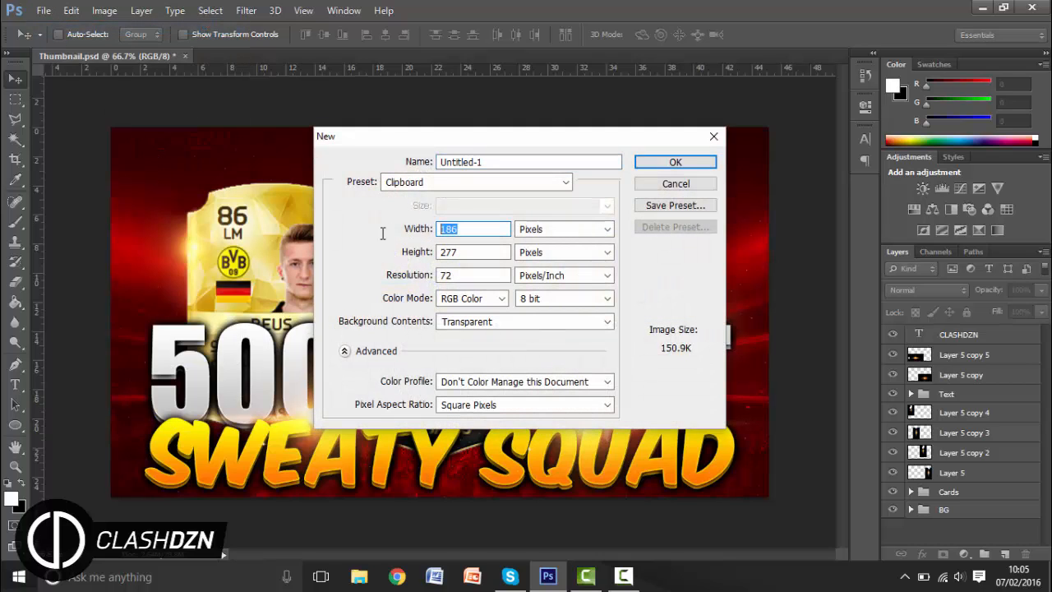
text(1280)
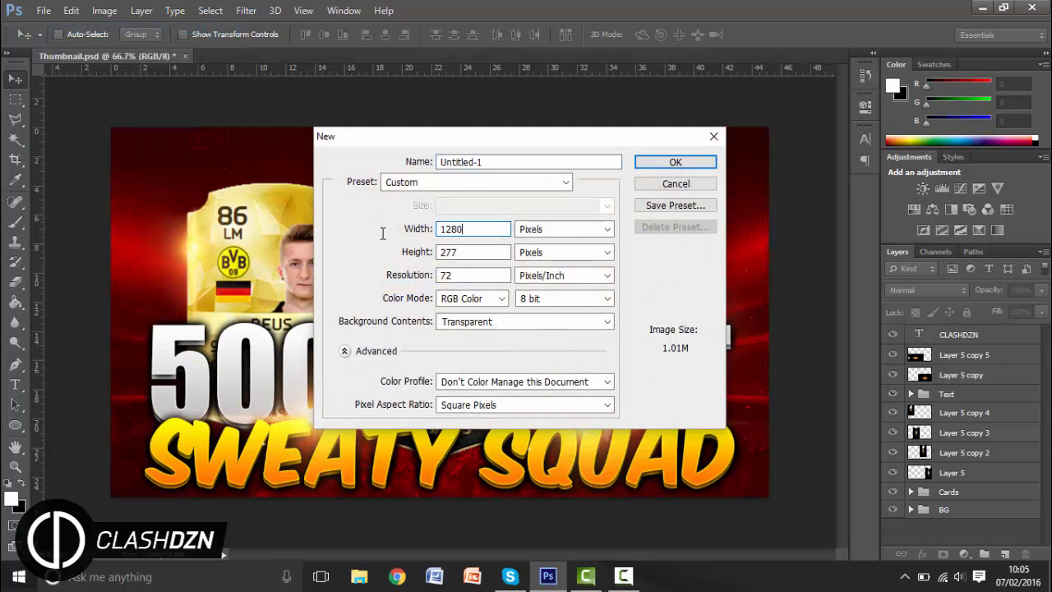
key(Tab)
text(720)
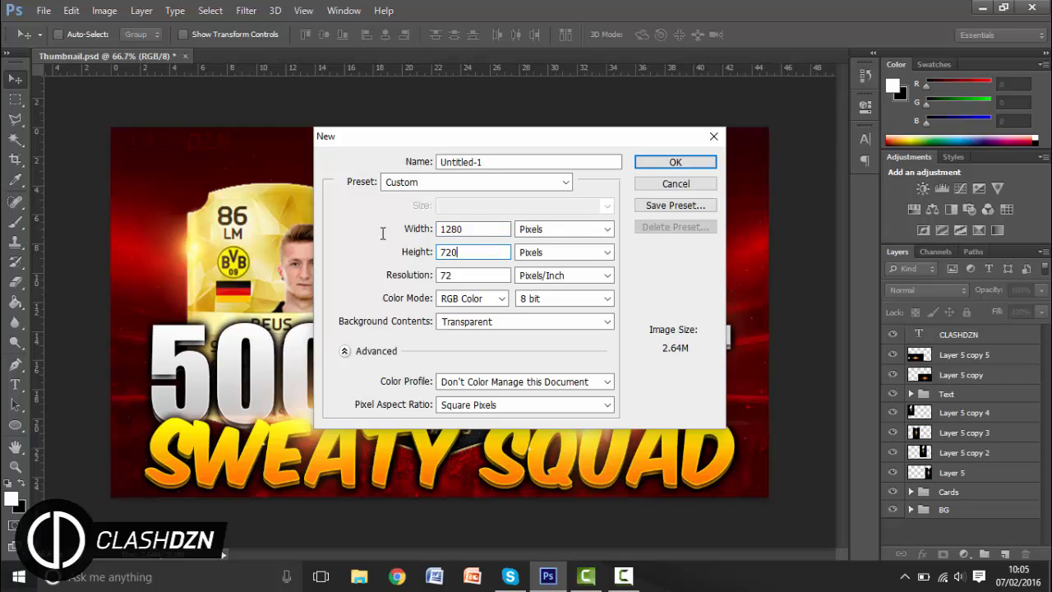
key(Return)
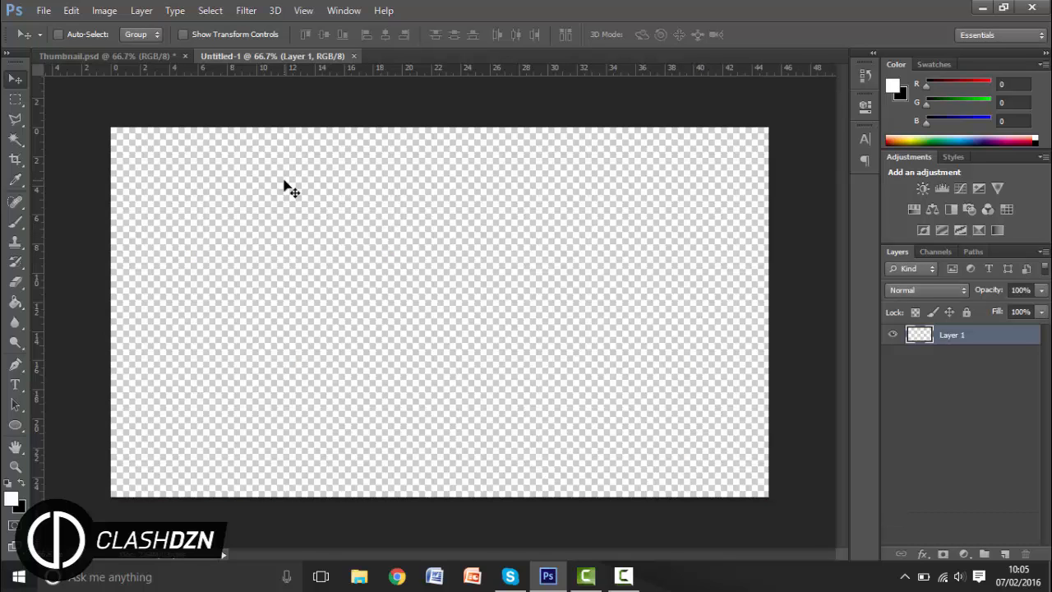
Fill the empty Layer 1 with the white foreground colour using the Paint Bucket.
key(g)
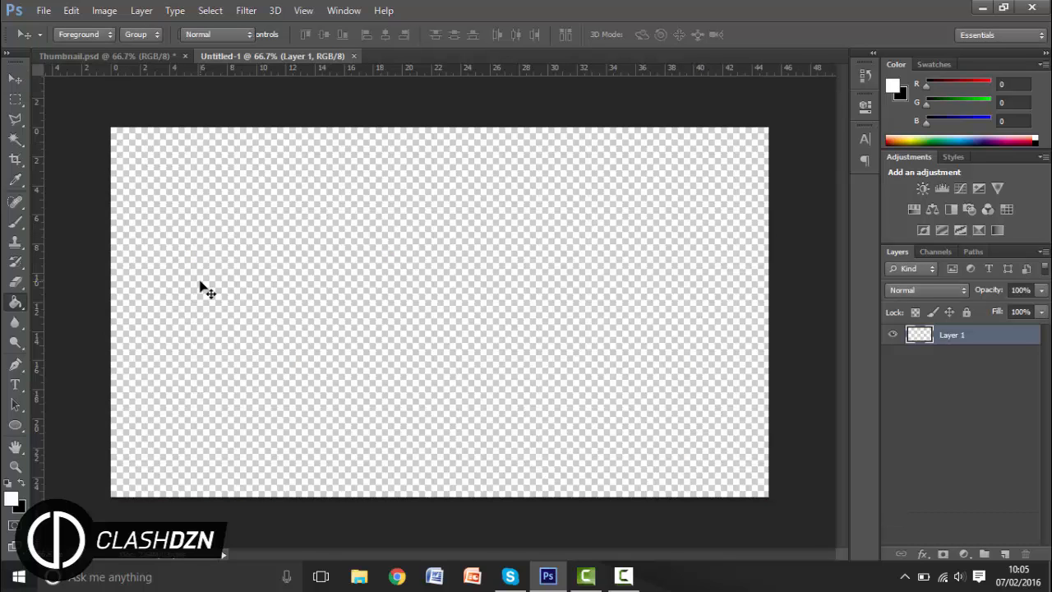
click(277, 284)
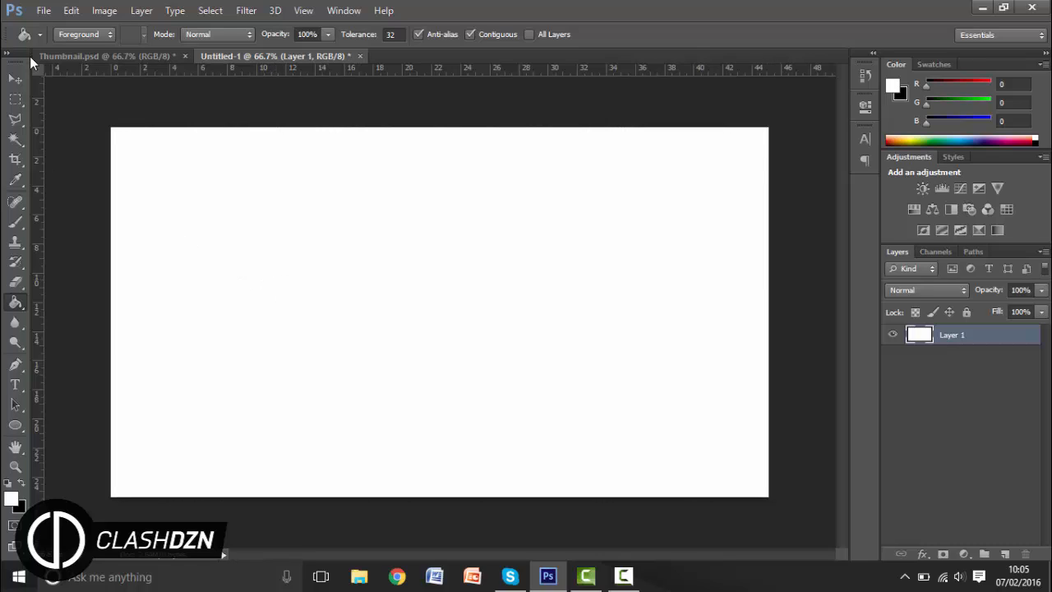
key(v)
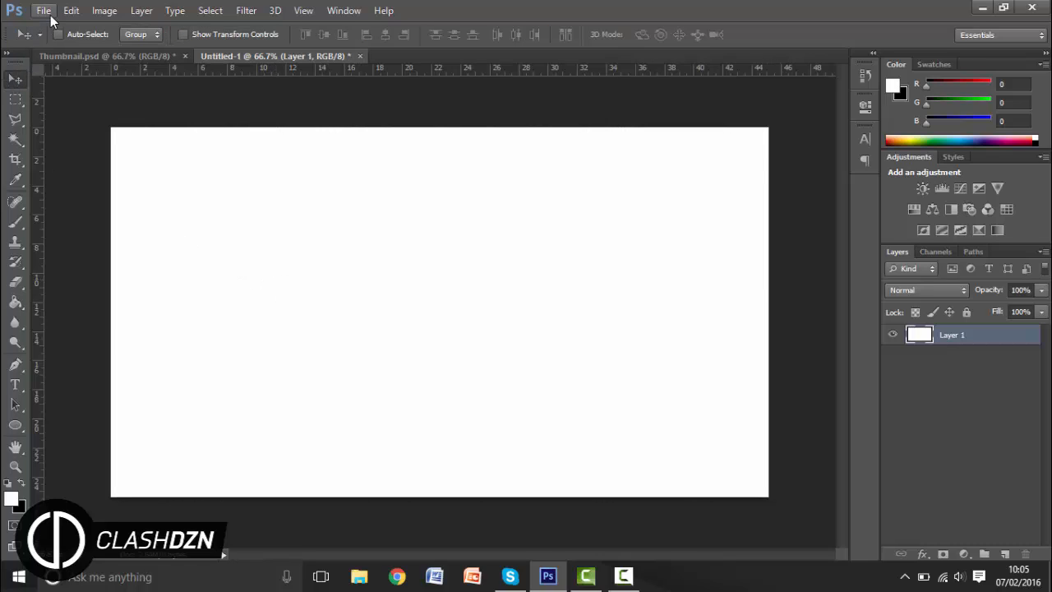
Place the fifagrass image from the Backgrounds folder and enlarge it to about 68.4% so it extends past the canvas edges.
click(45, 12)
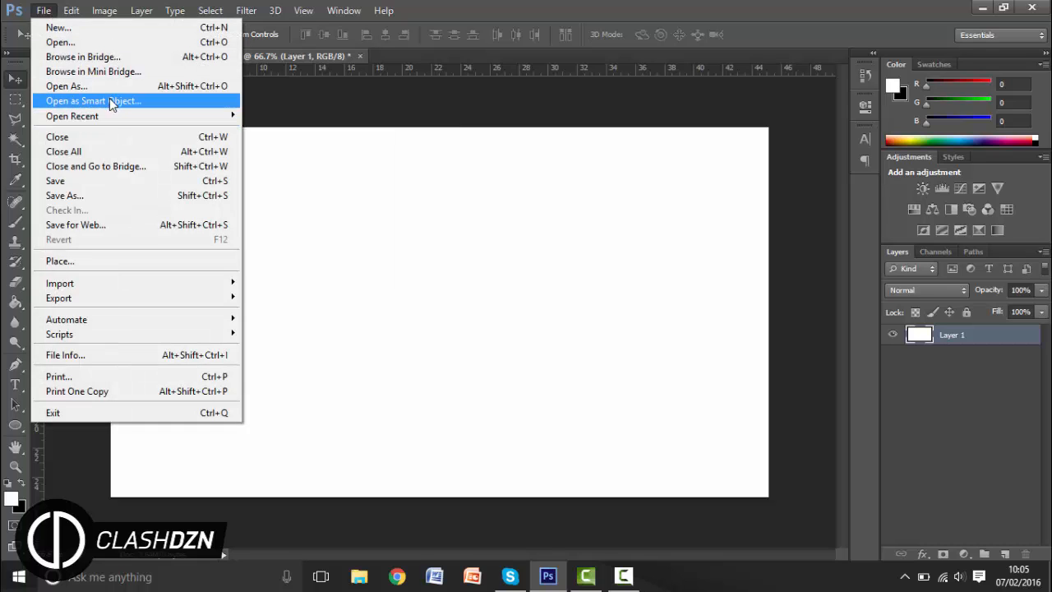
mouse_move(112, 123)
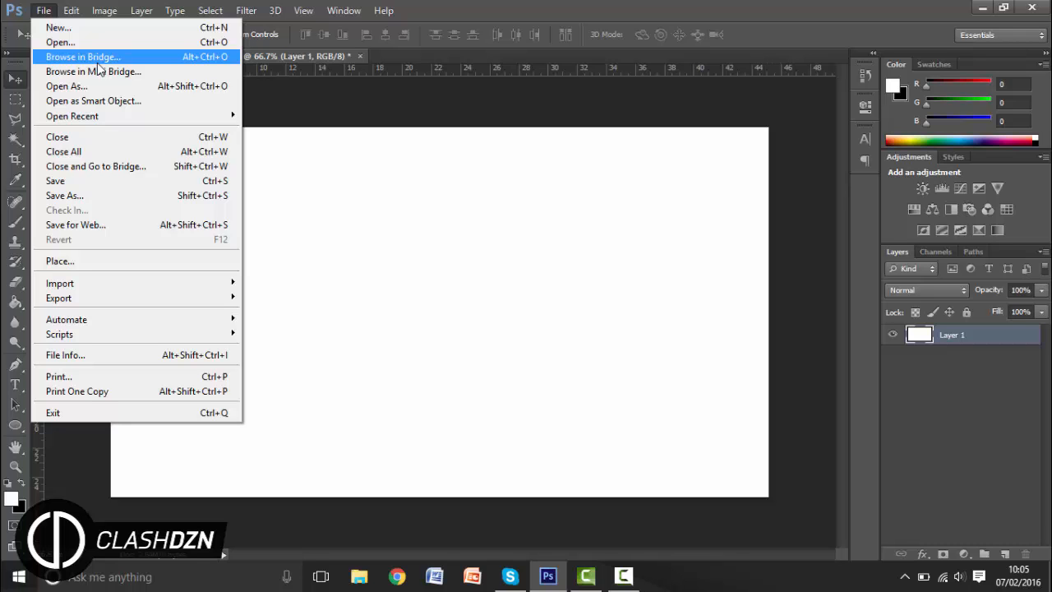
click(85, 260)
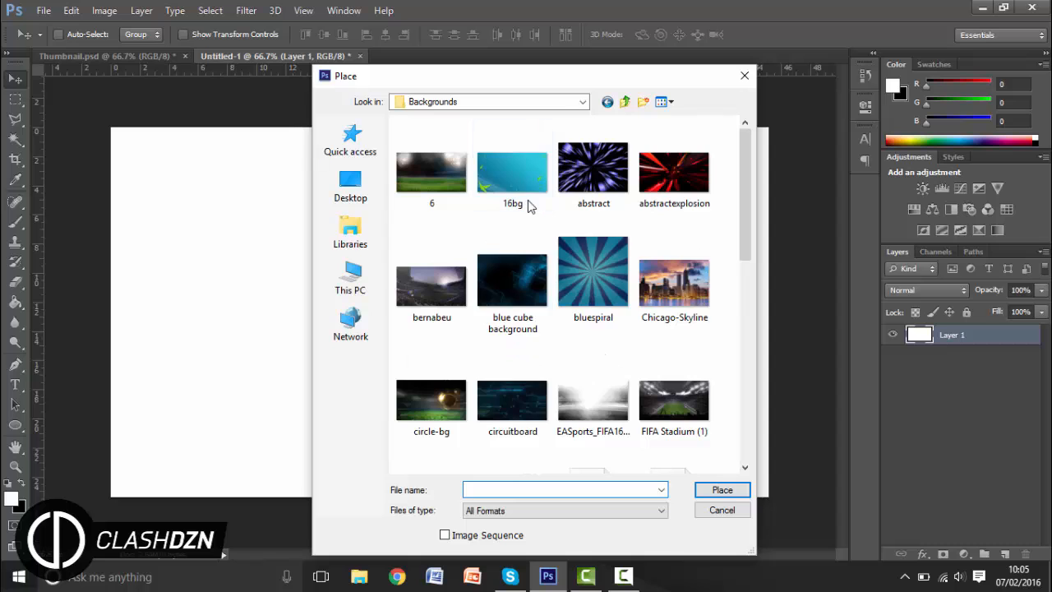
drag(752, 187, 740, 291)
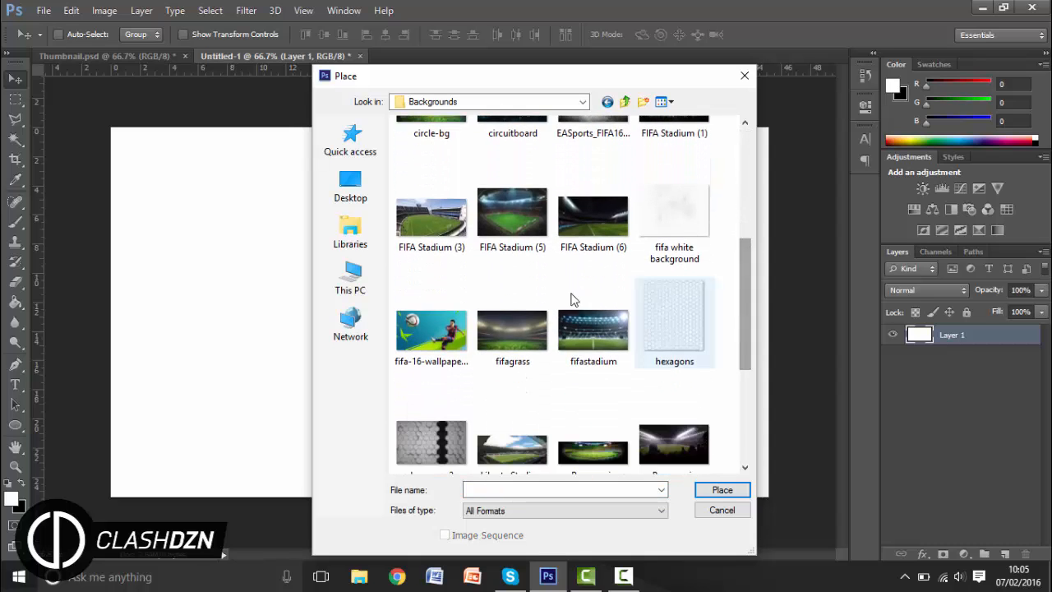
double_click(491, 338)
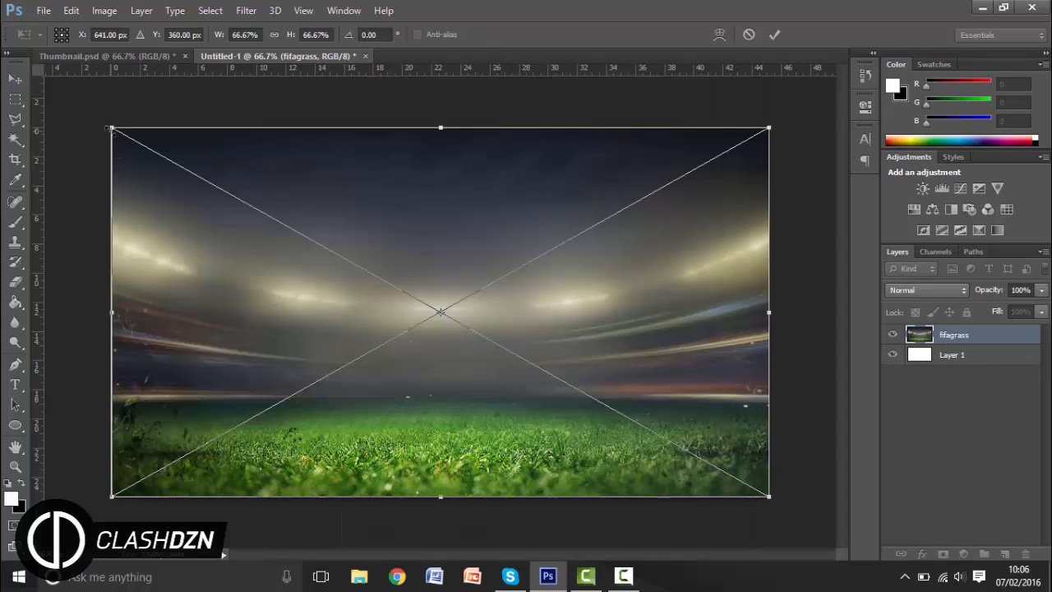
drag(110, 123, 101, 120)
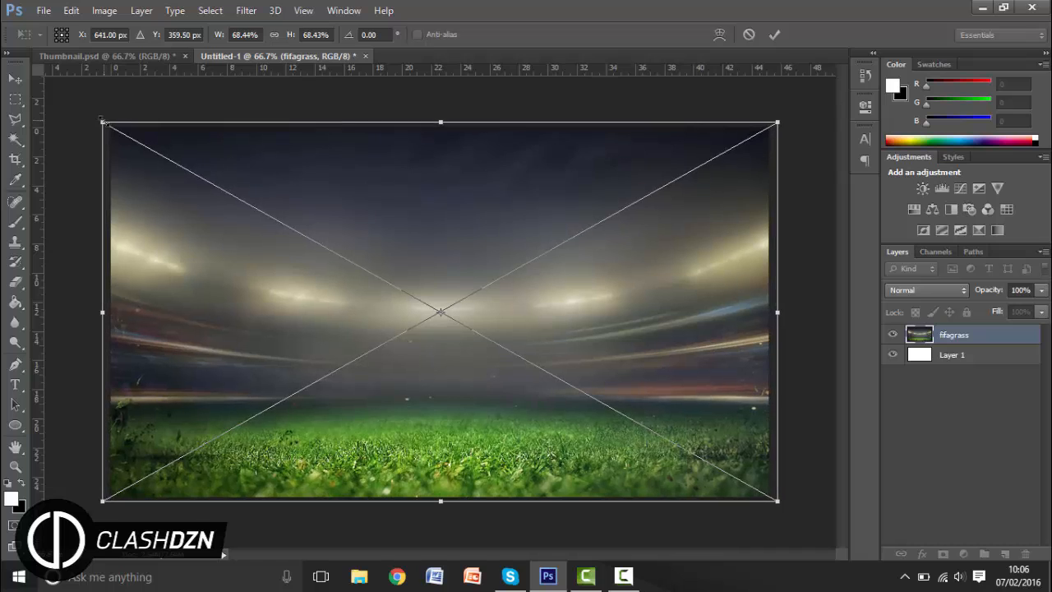
key(Return)
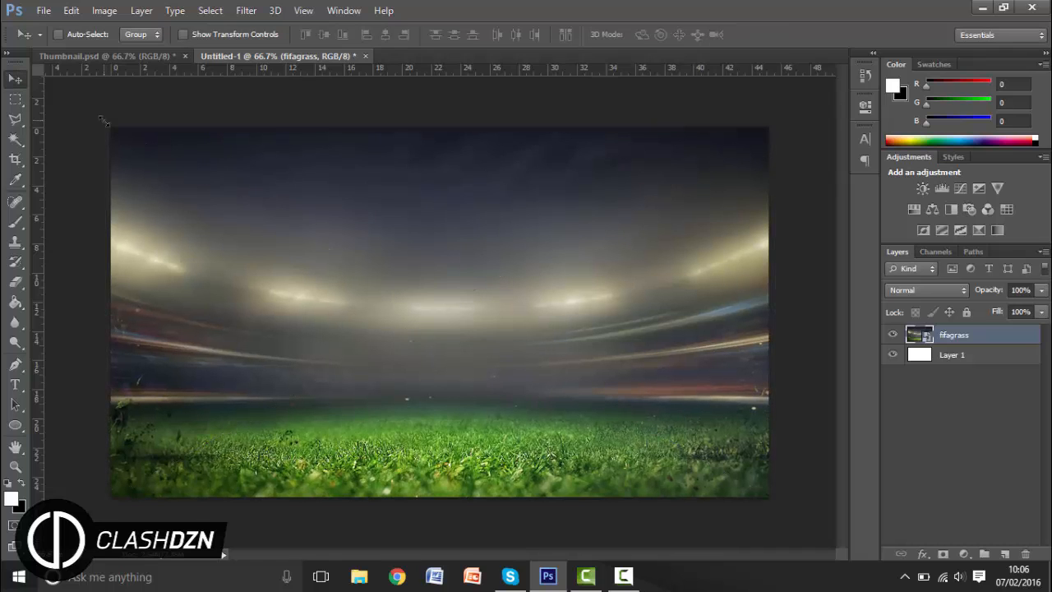
Centre the fifagrass layer horizontally and vertically on the canvas and rasterize it.
key(ctrl+a)
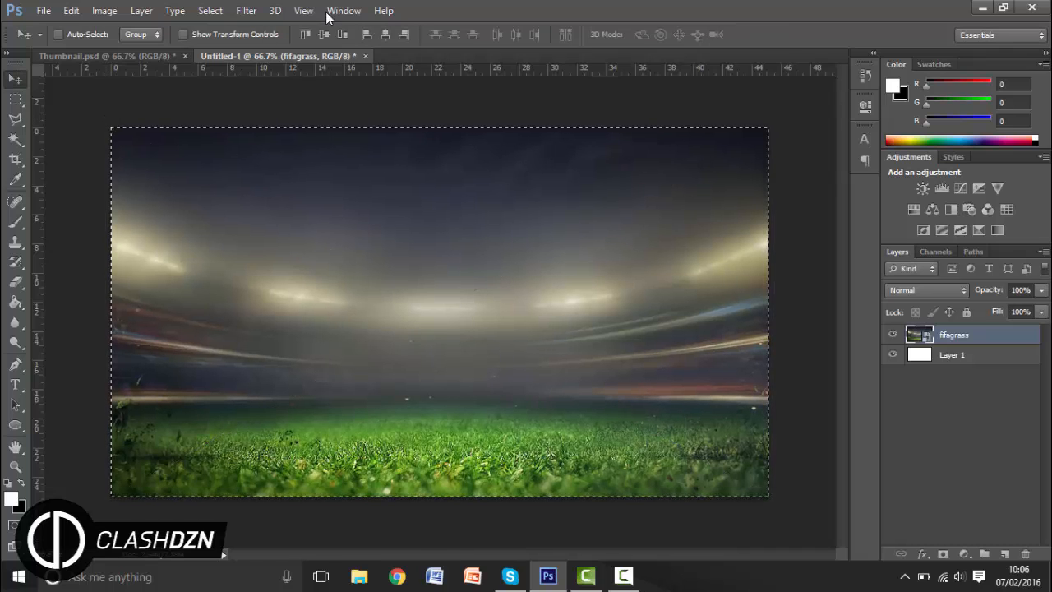
click(387, 34)
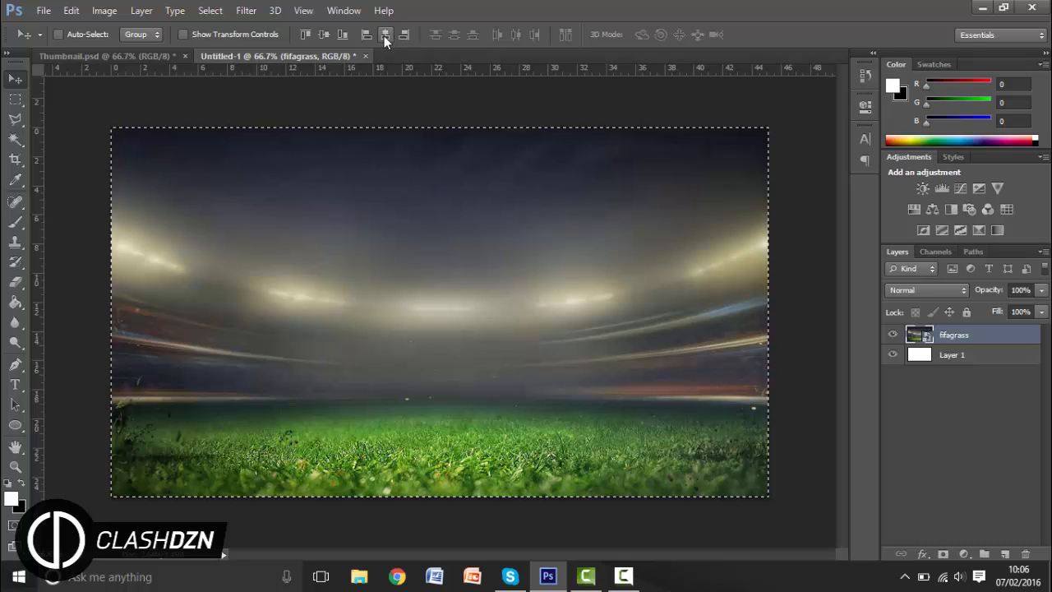
click(326, 33)
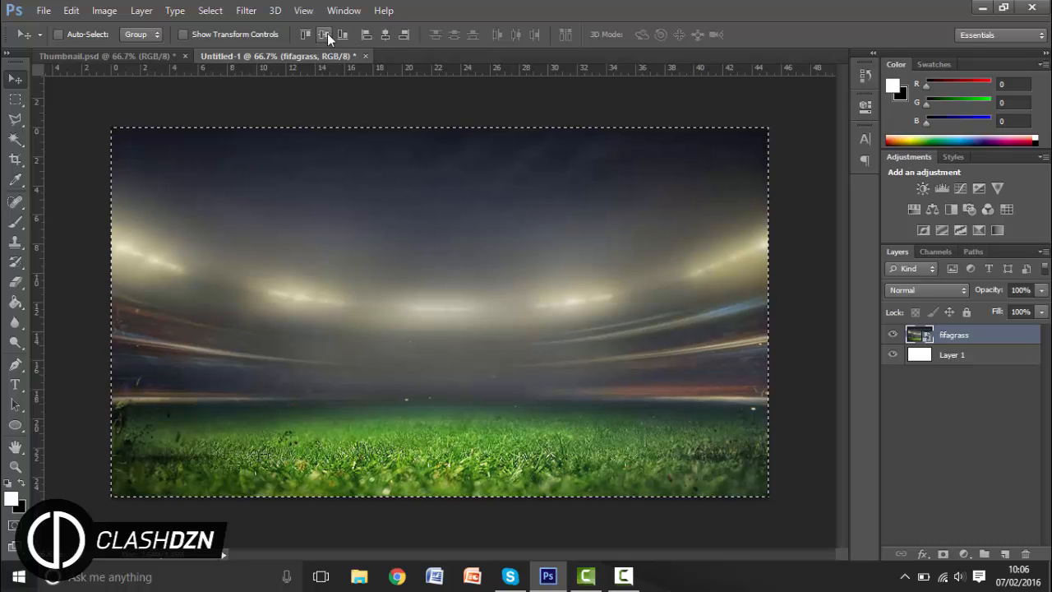
key(ctrl+d)
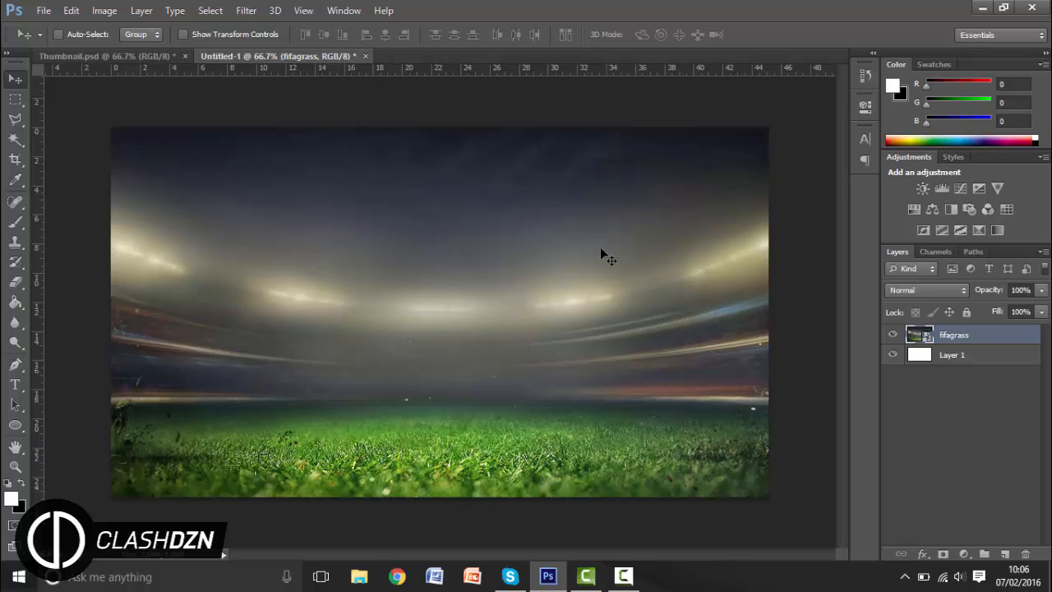
right_click(958, 337)
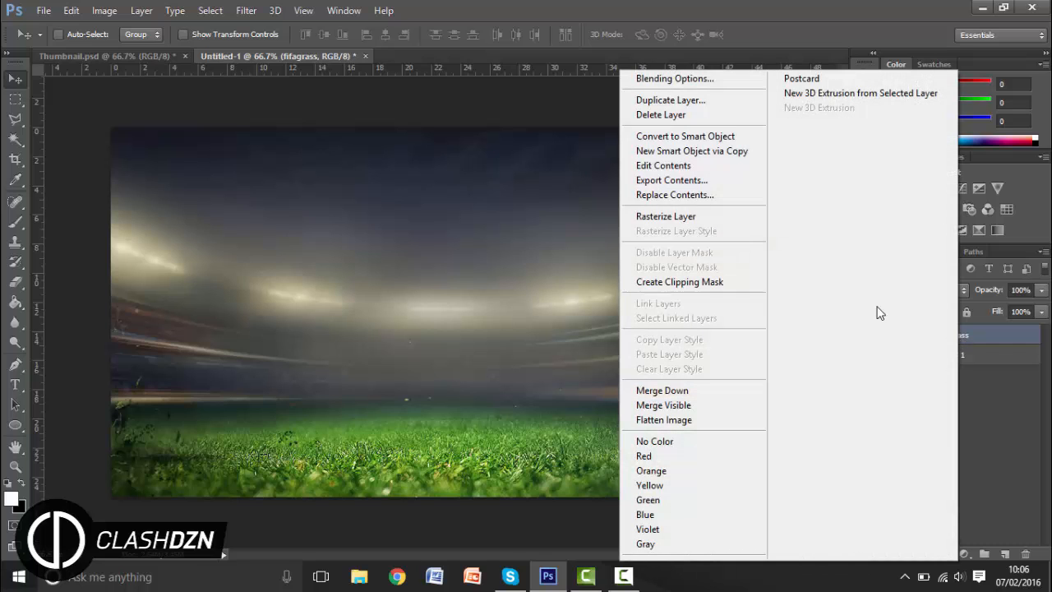
click(678, 214)
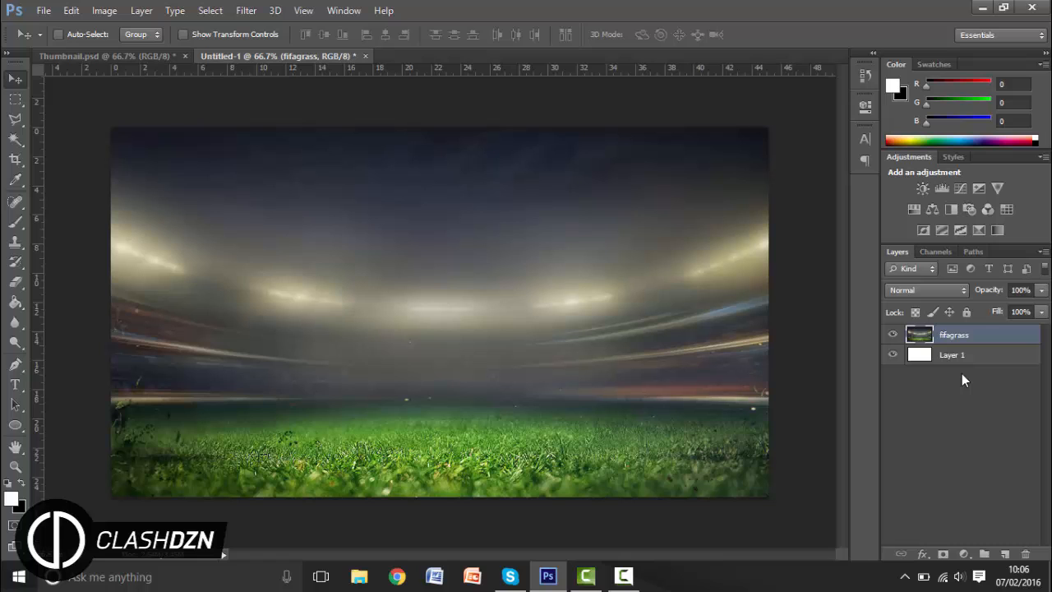
Turn the fifagrass layer black and white and set its blend mode to Soft Light.
key(ctrl+alt+shift+b)
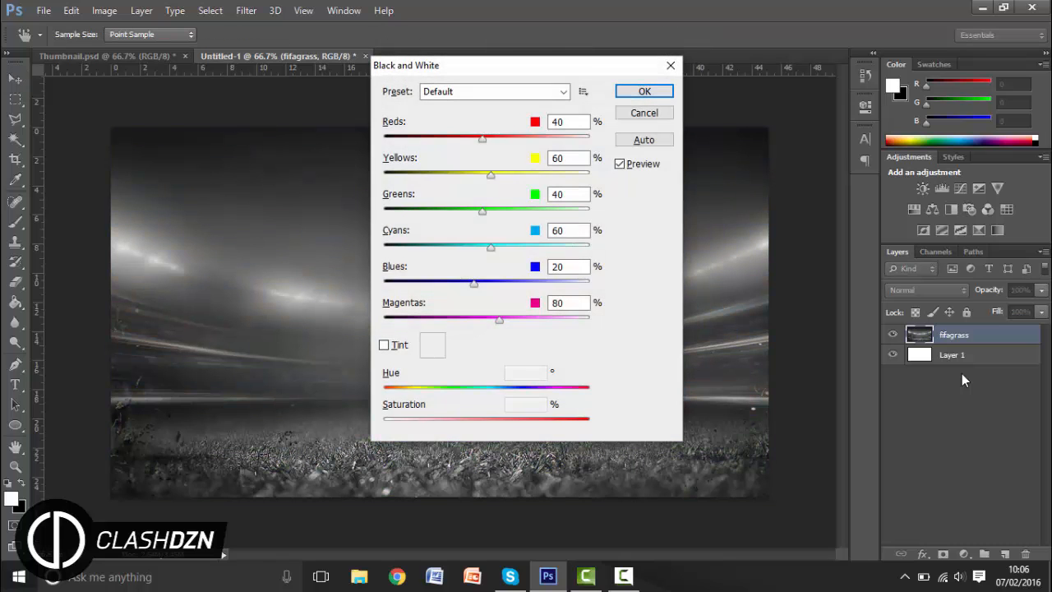
key(Escape)
key(ctrl+shift+u)
click(938, 293)
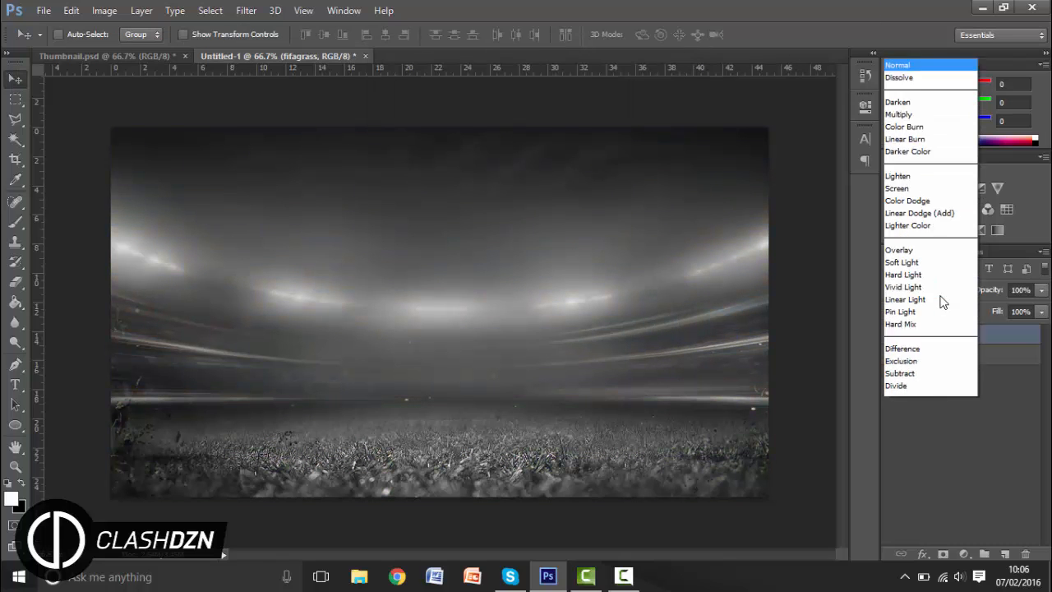
click(947, 207)
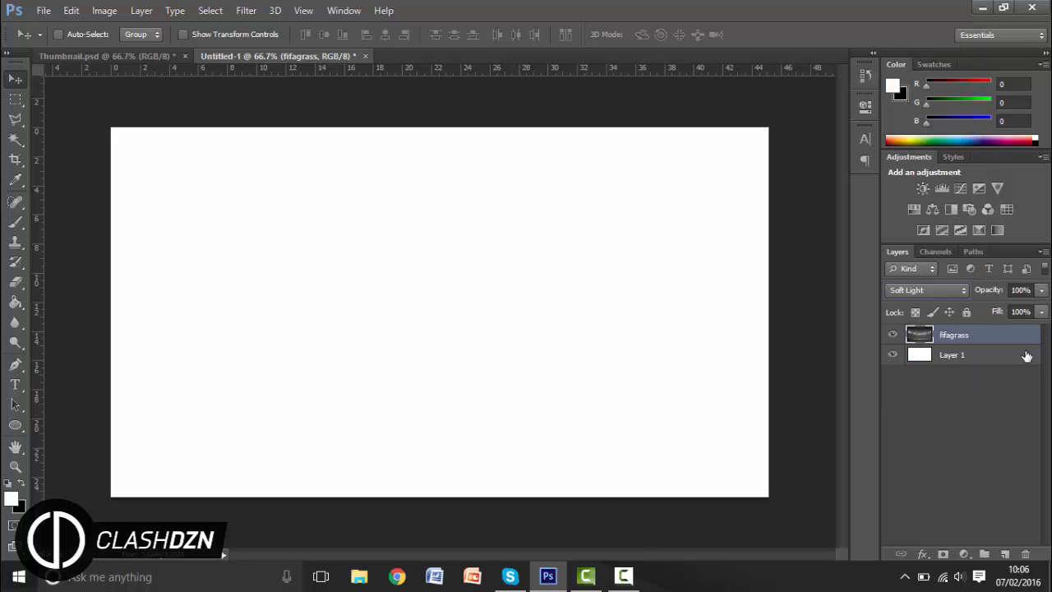
Add a Color Overlay effect in dark red #850000 to the white Layer 1.
click(1026, 355)
double_click(1026, 356)
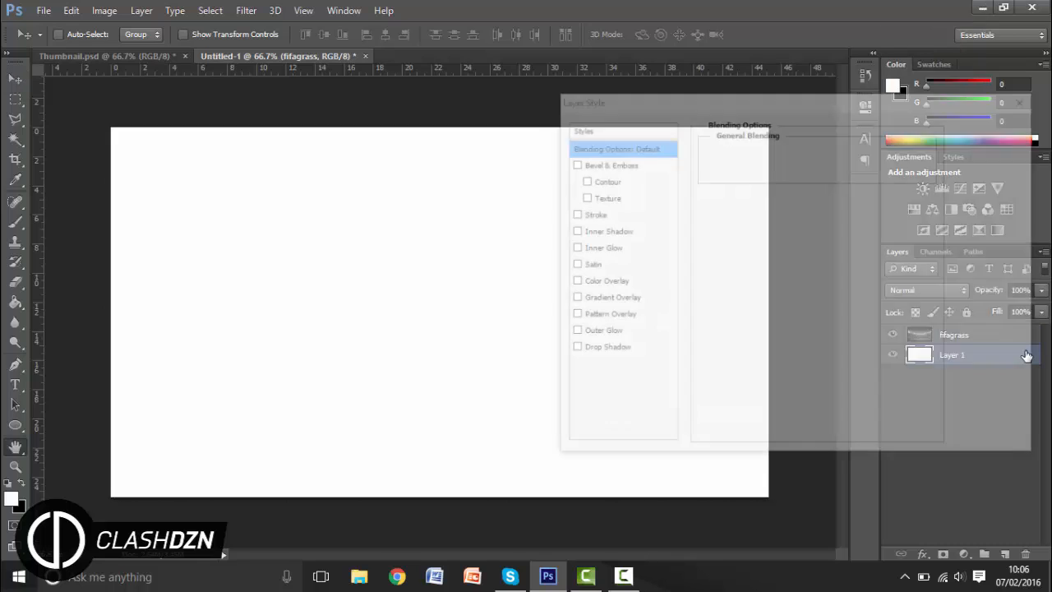
click(572, 282)
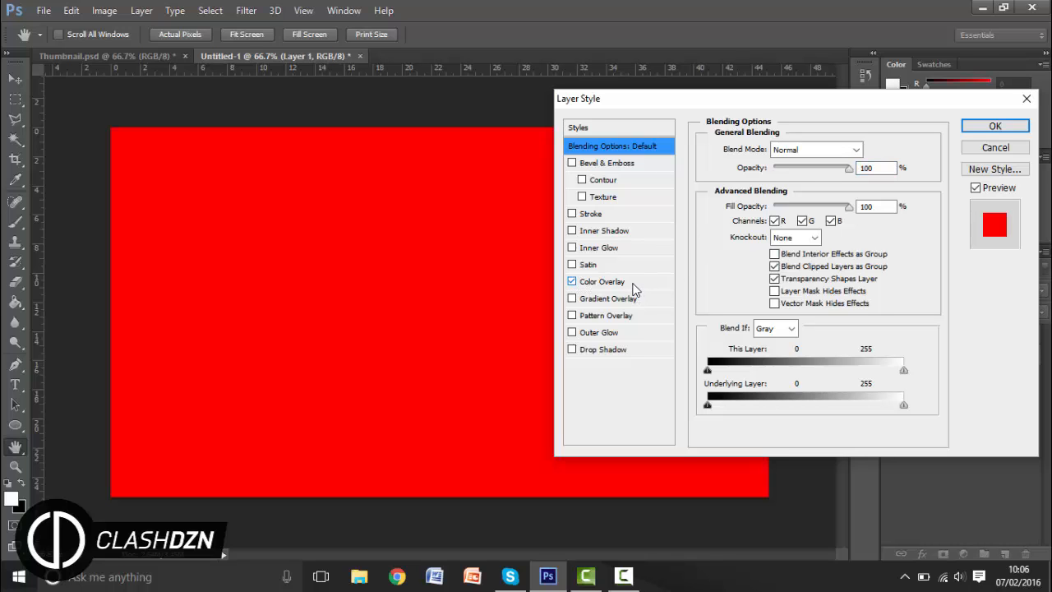
click(633, 284)
click(869, 149)
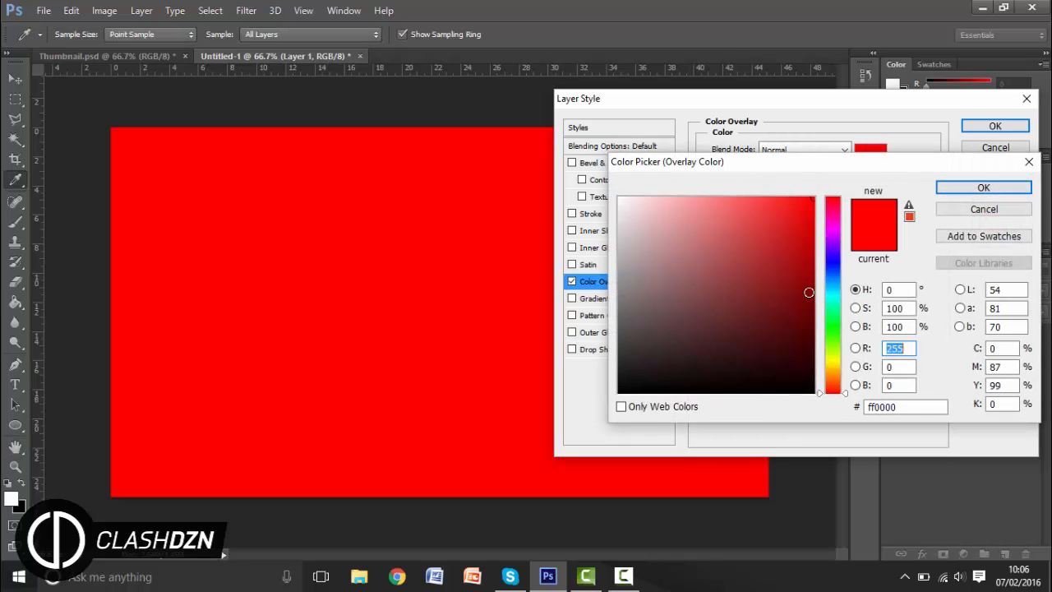
drag(809, 292, 826, 291)
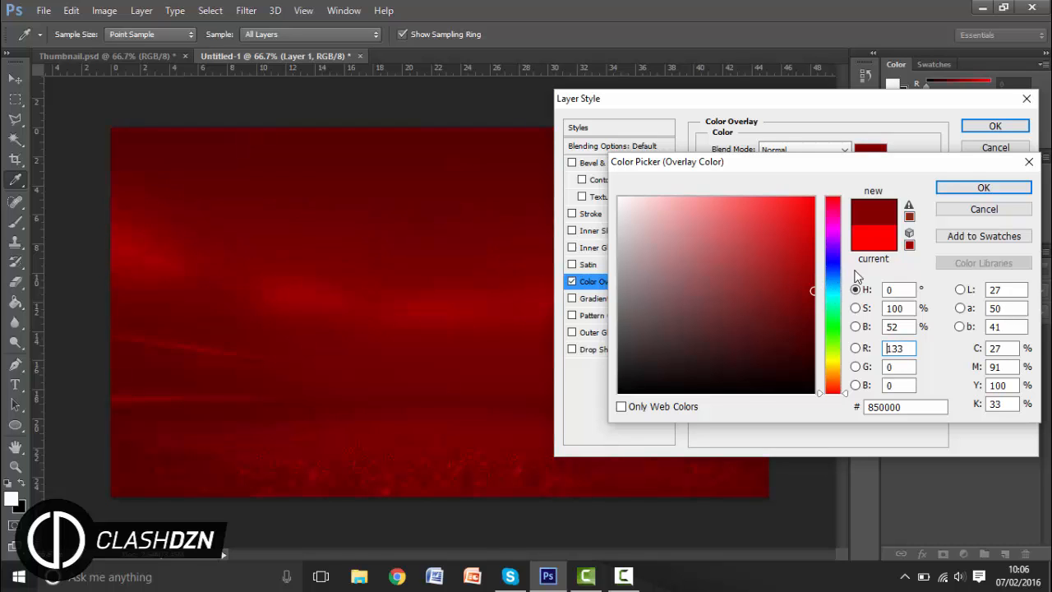
click(983, 188)
click(995, 126)
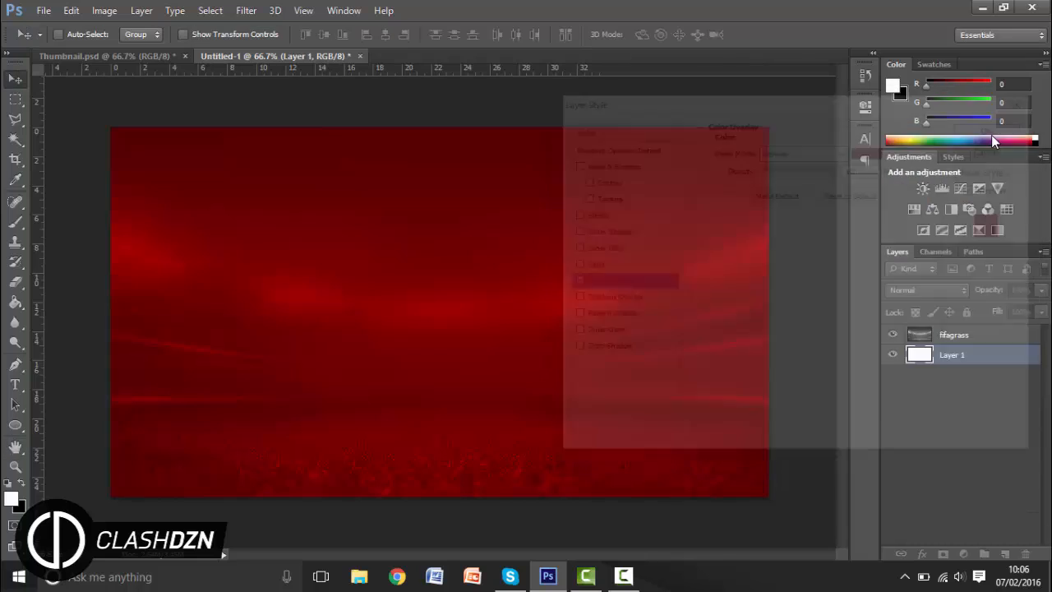
Collapse the effects list of Layer 1 and duplicate the fifagrass layer.
click(1035, 354)
click(1015, 343)
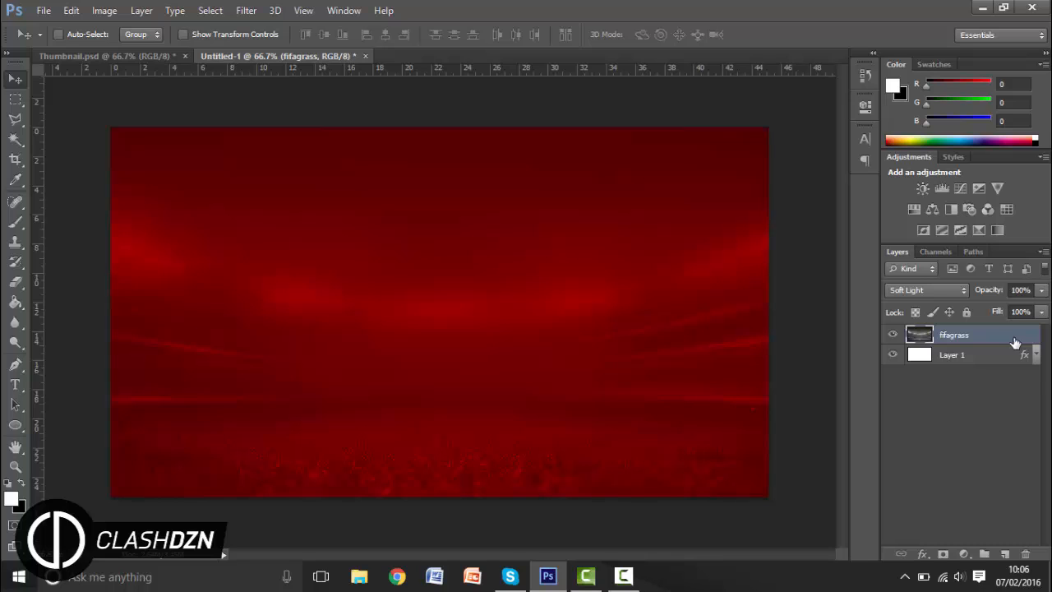
key(ctrl+j)
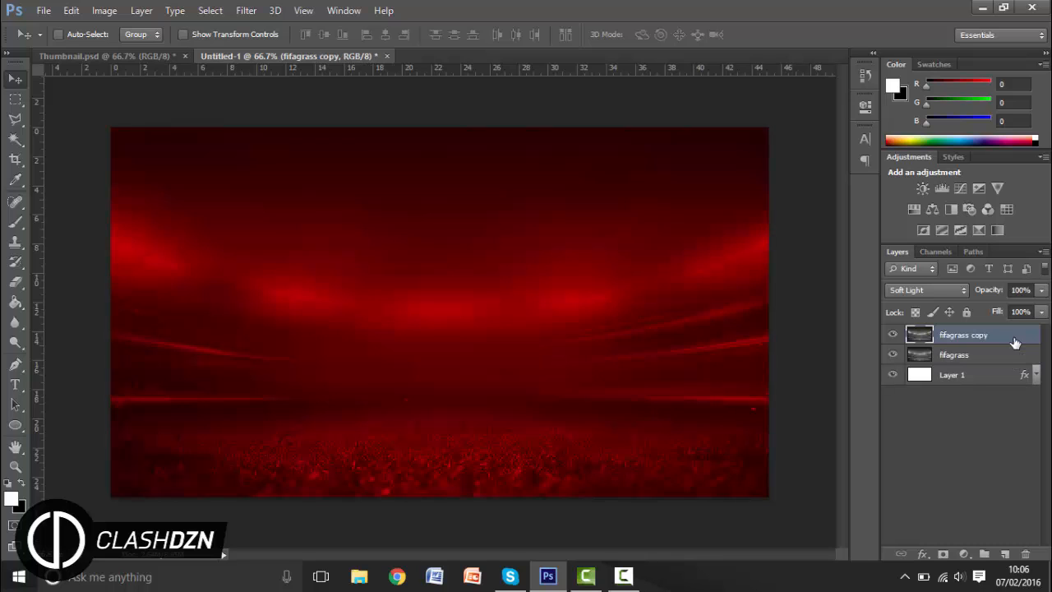
Group Layer 1 and both fifagrass layers and name the group BG.
click(975, 375)
shift+click(970, 345)
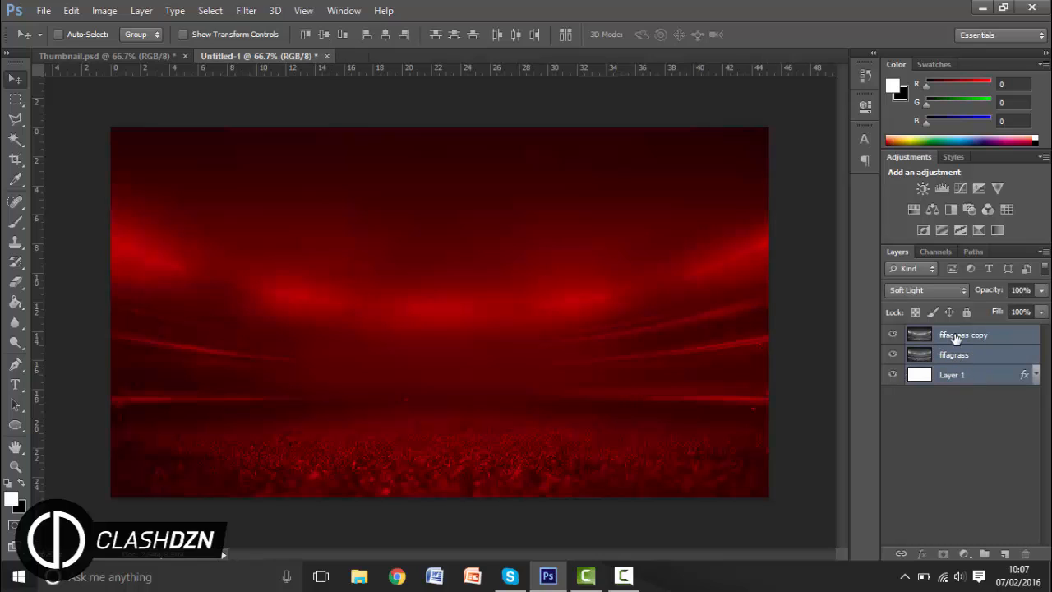
key(ctrl+g)
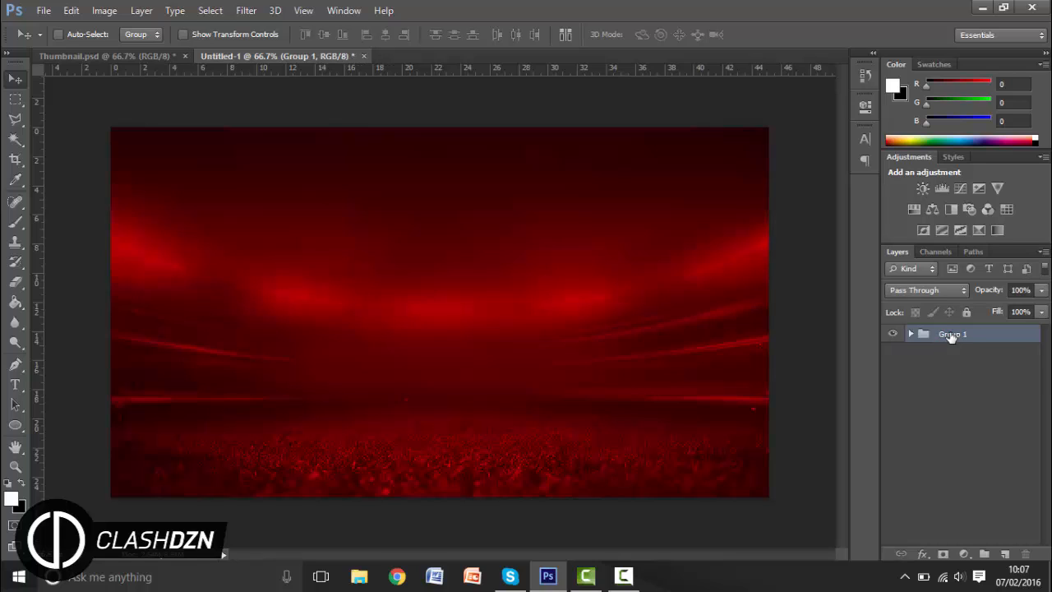
double_click(951, 334)
text(BG)
click(960, 370)
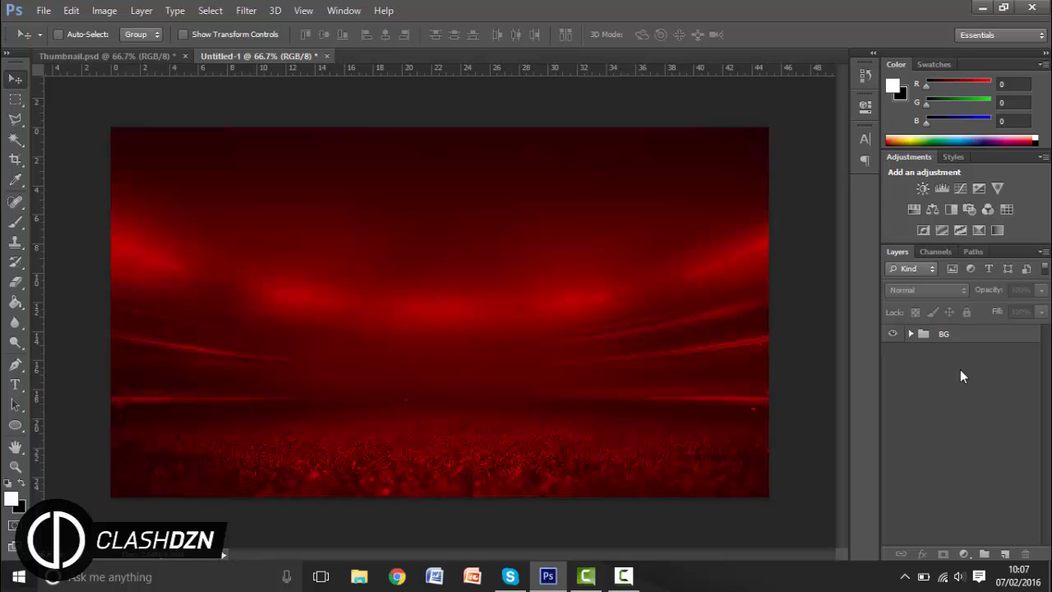
Add the text 500K BEAST in white Impact at 66 pt on the canvas.
key(t)
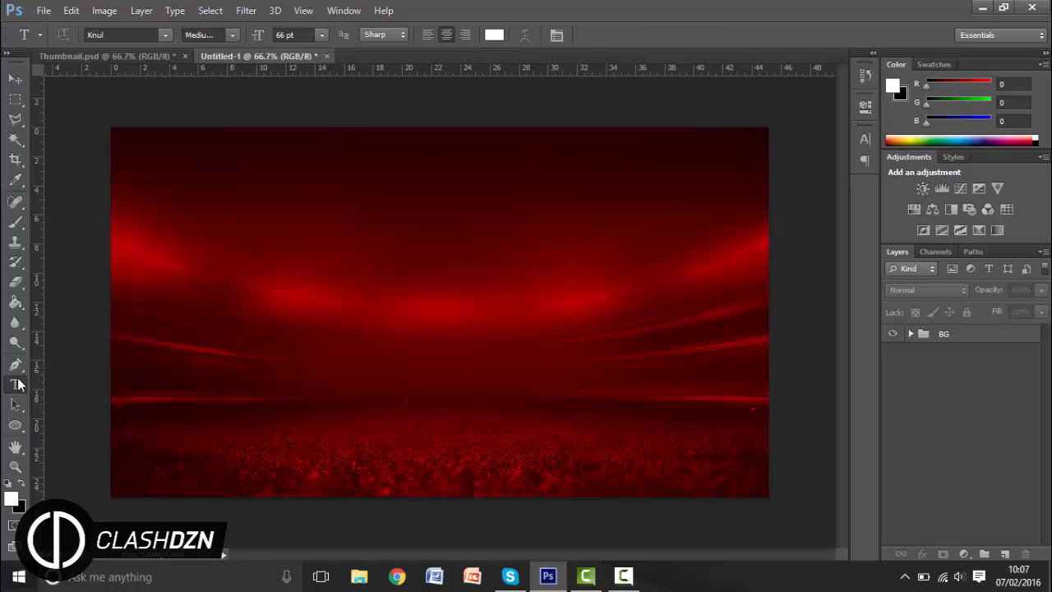
click(131, 37)
text(Impact)
key(Return)
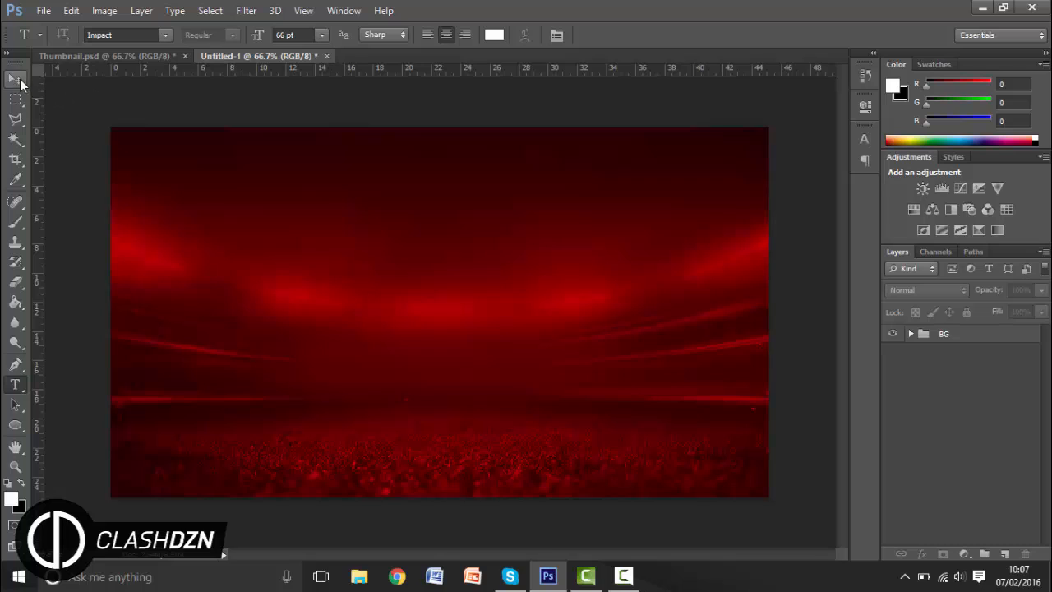
click(362, 267)
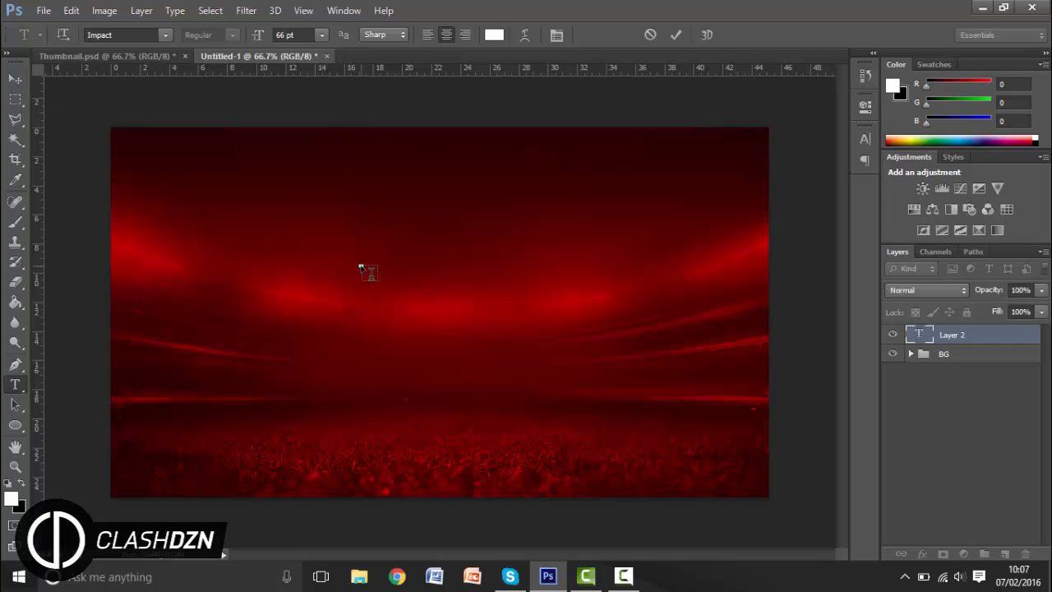
text(500)
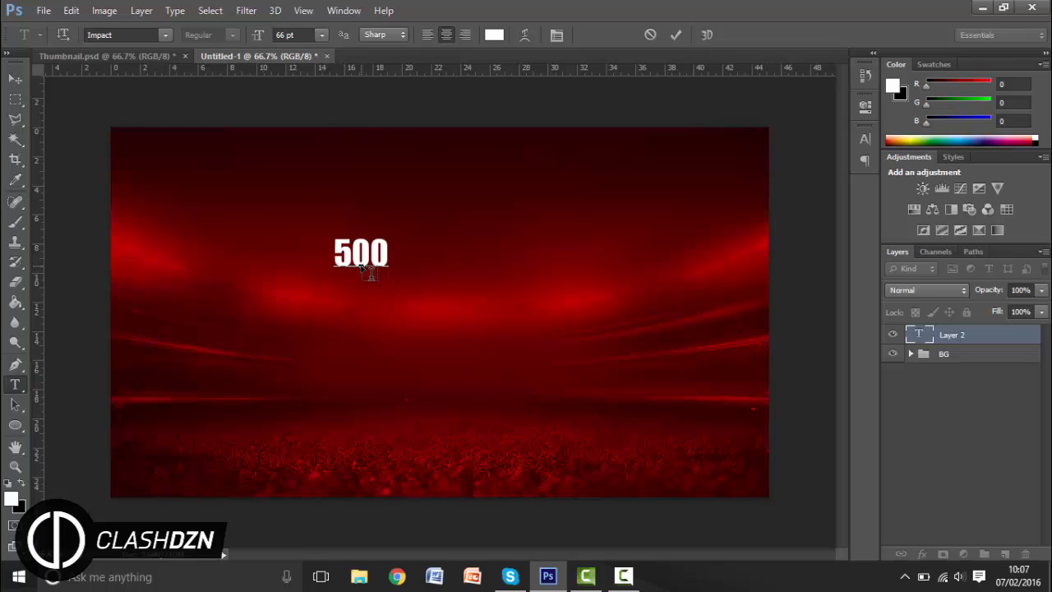
text(K BEAST)
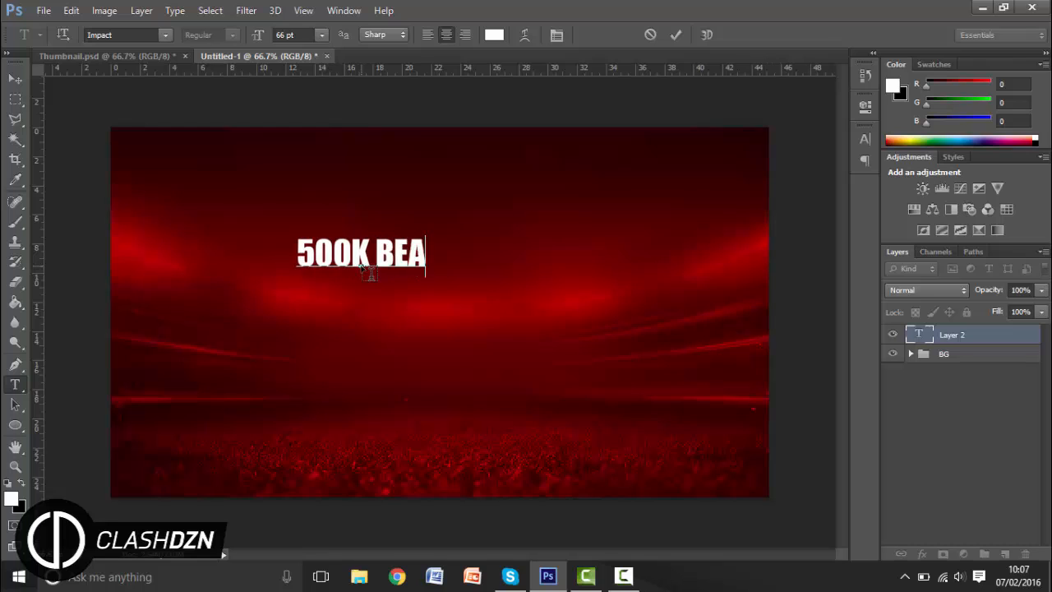
click(15, 78)
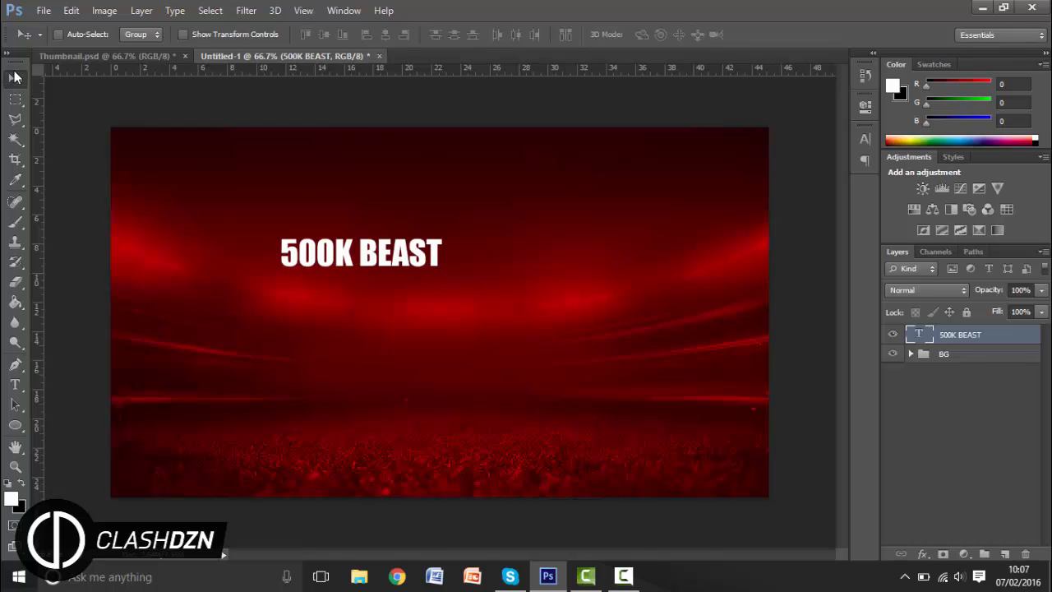
Centre the 500K BEAST text on the canvas and move it down into the lower half.
key(ctrl+a)
click(383, 36)
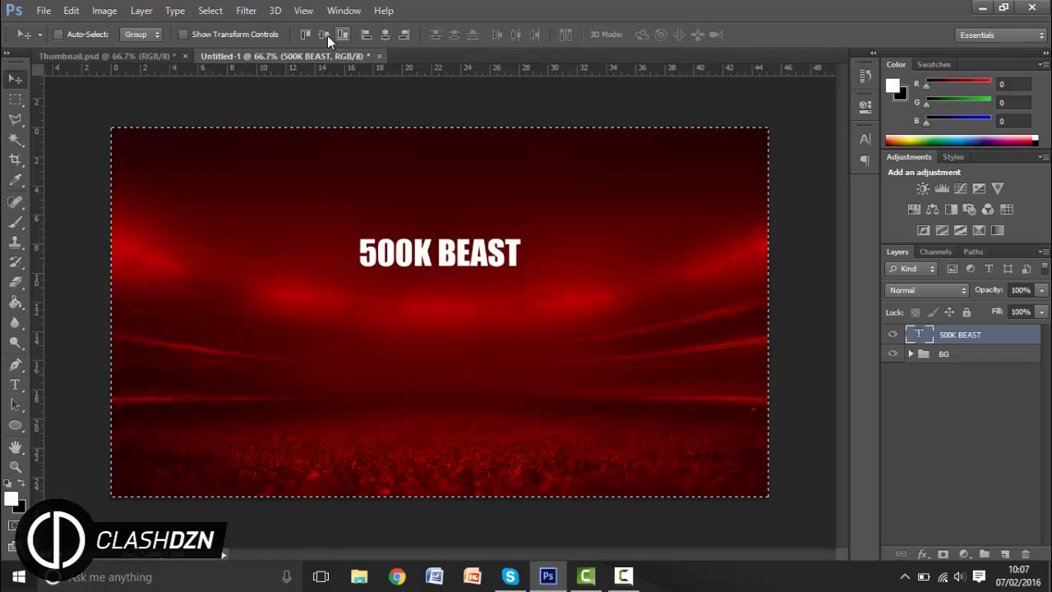
click(319, 35)
key(ctrl+d)
drag(541, 241, 537, 307)
Enlarge the 500K BEAST text to span most of the canvas width and raise it to just below mid-height.
key(ctrl+t)
drag(520, 359, 707, 288)
key(Return)
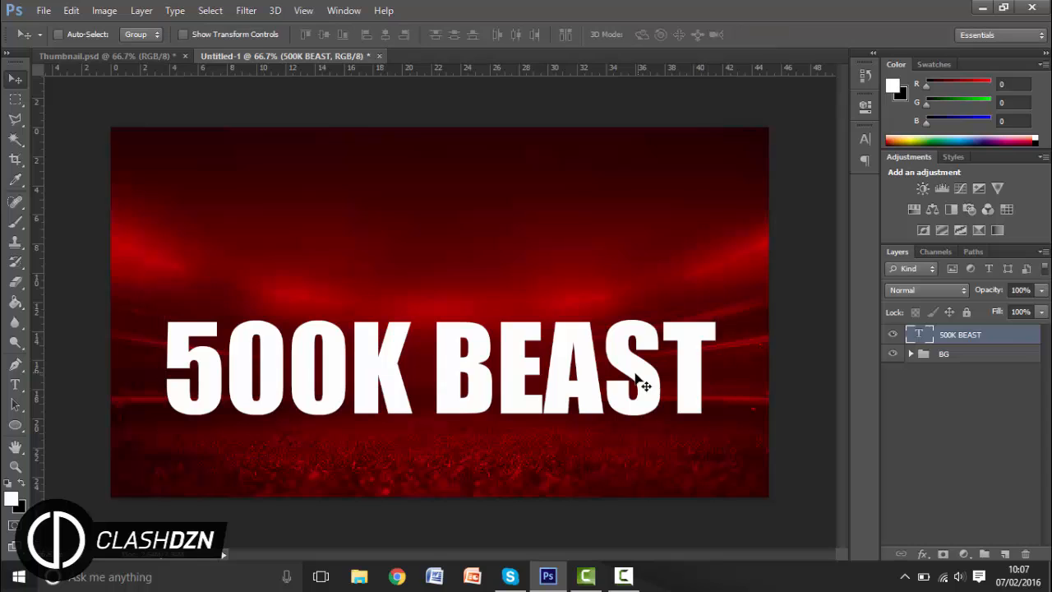
drag(634, 337, 635, 306)
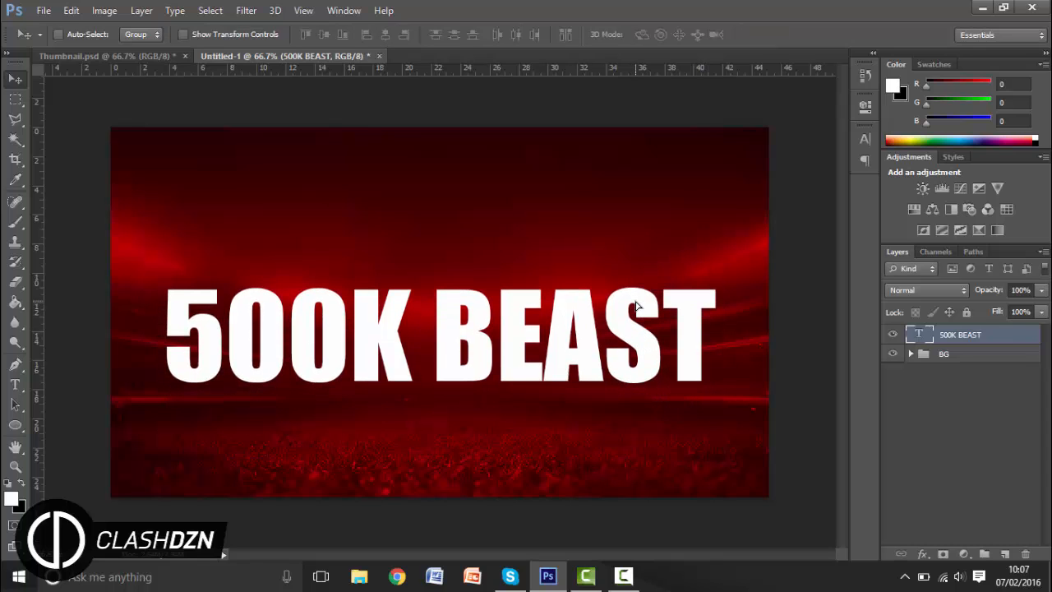
Duplicate the 500K BEAST layer, place the copy directly below the original and replace its text with SWAETY SQUAD.
key(ctrl+j)
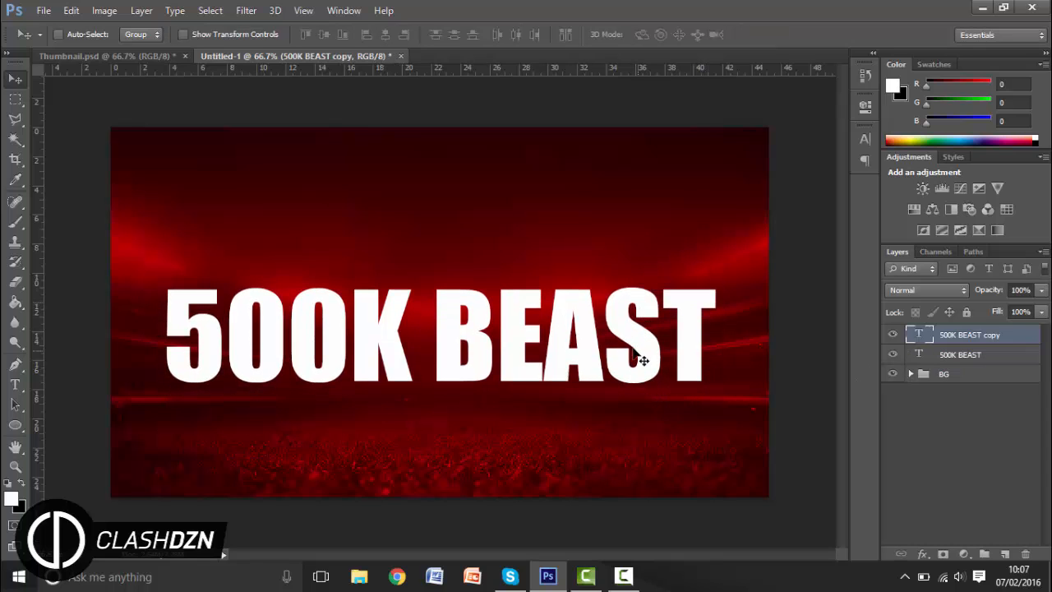
drag(638, 350, 638, 436)
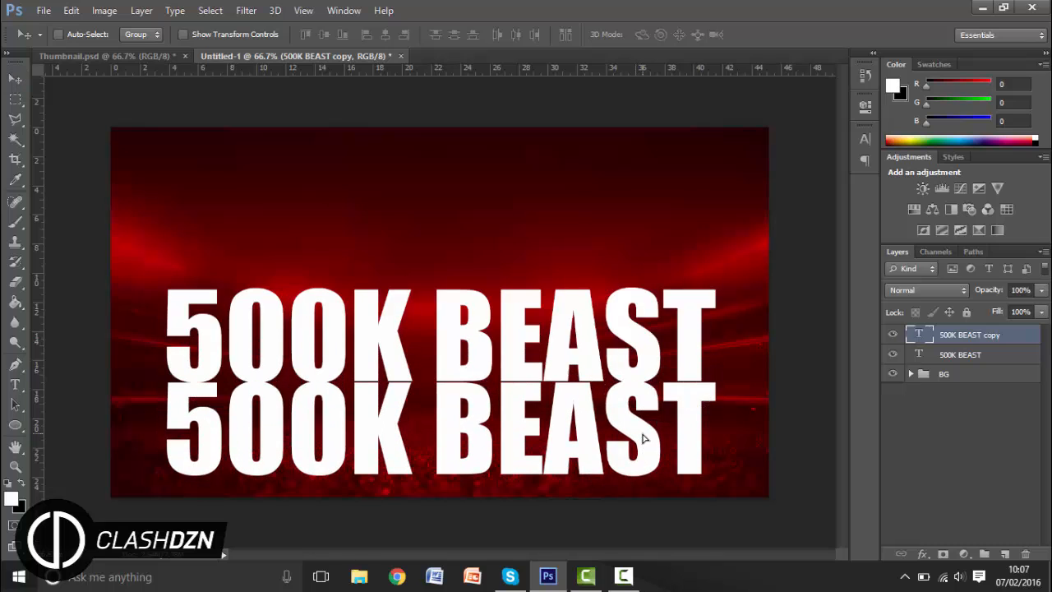
key(t)
drag(172, 422, 777, 405)
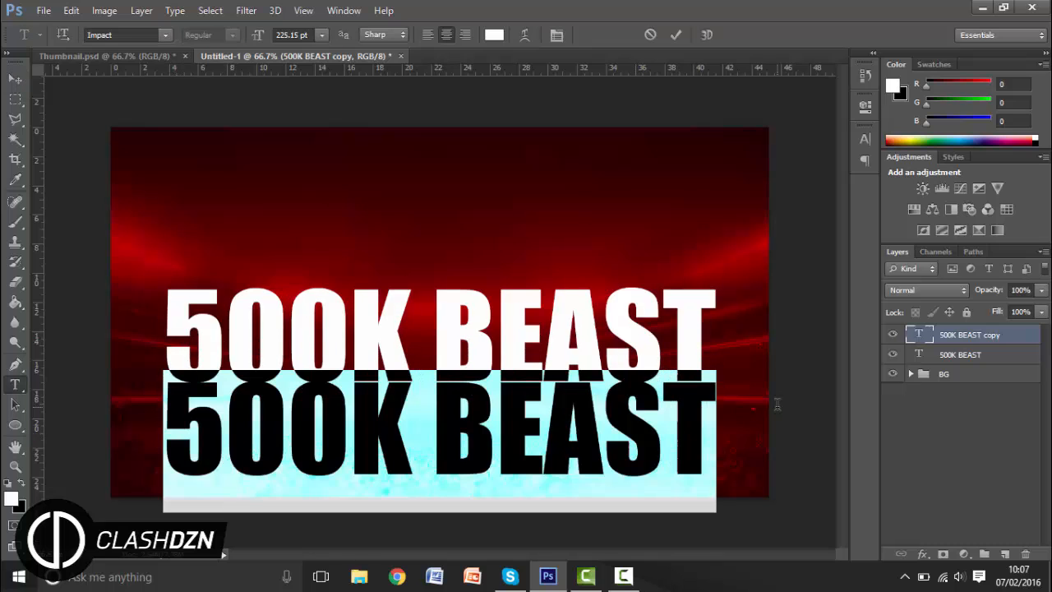
text(SWAET)
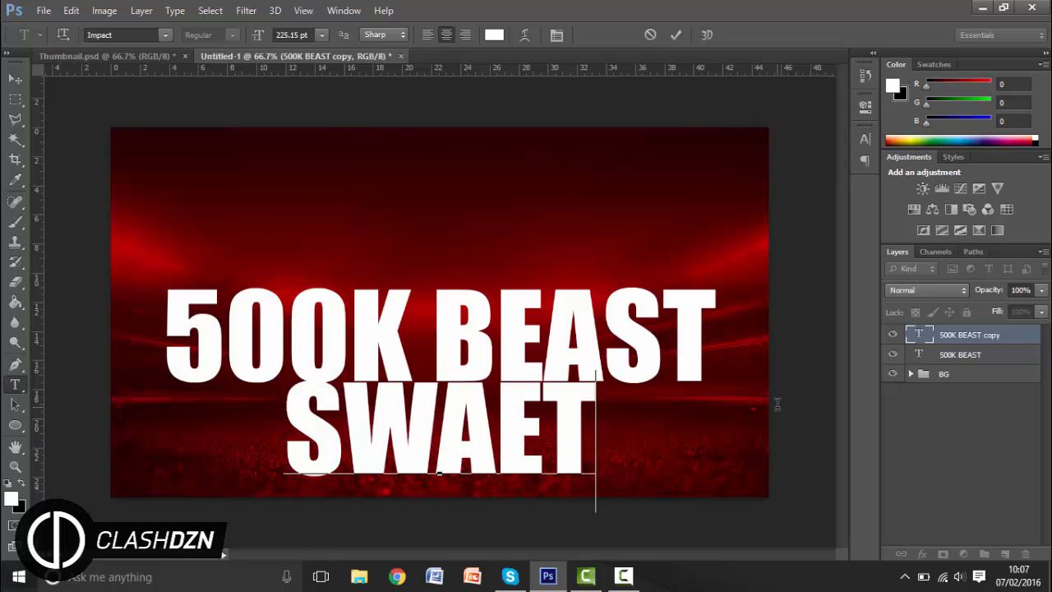
text(Y SQUAD)
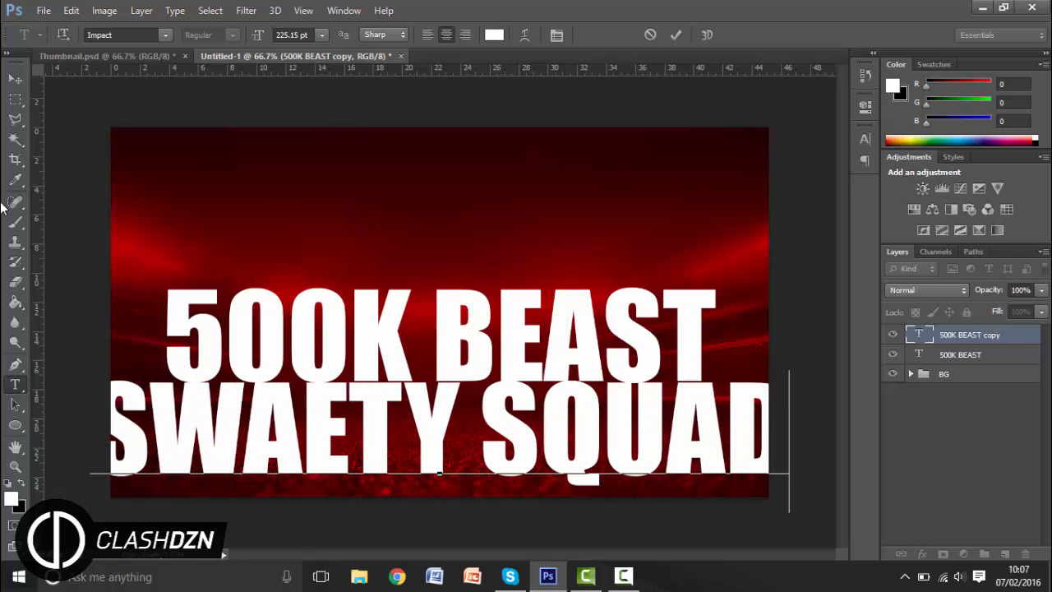
click(14, 79)
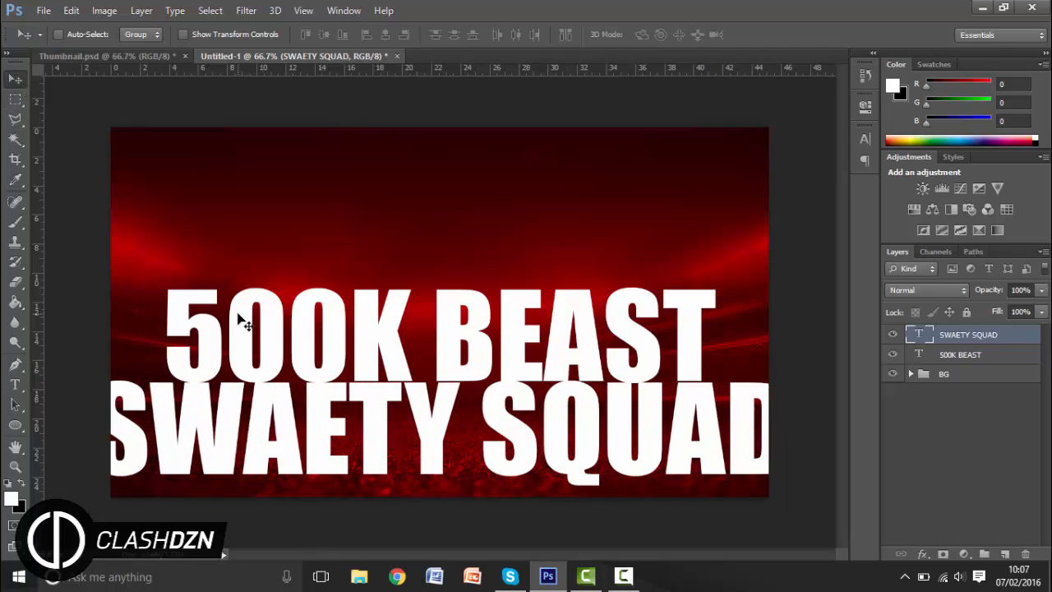
Change the font of the whole SWAETY SQUAD text to Komika Axis.
key(t)
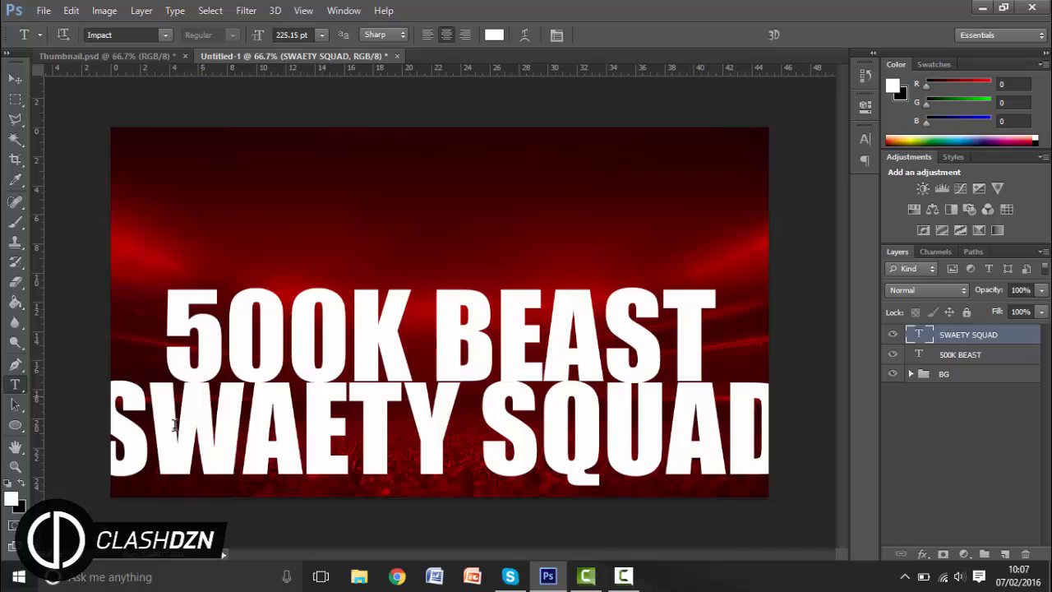
click(756, 423)
key(ctrl+a)
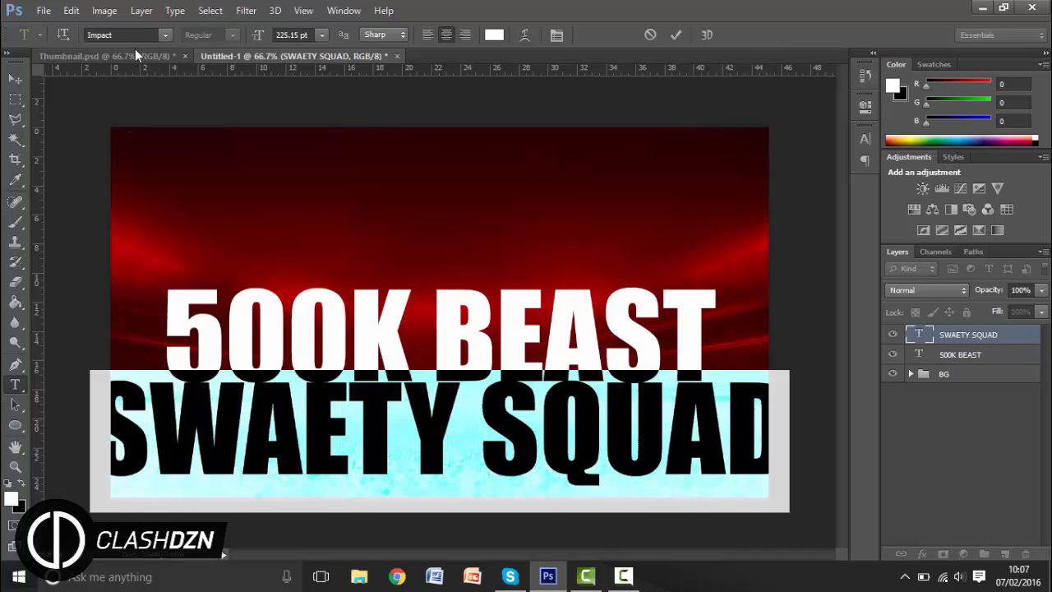
click(142, 35)
text(Komika Axis)
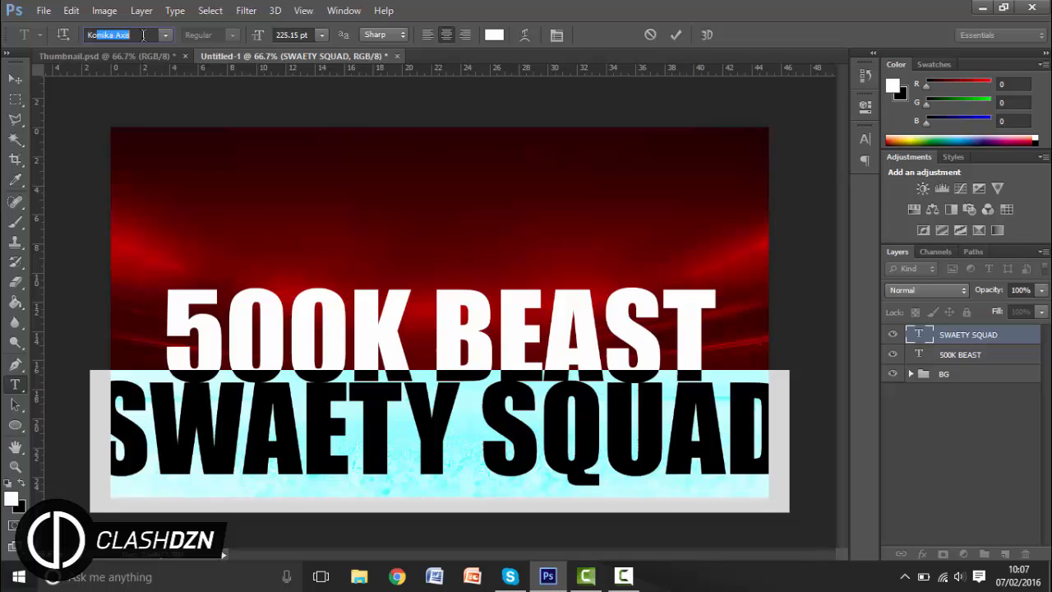
key(Return)
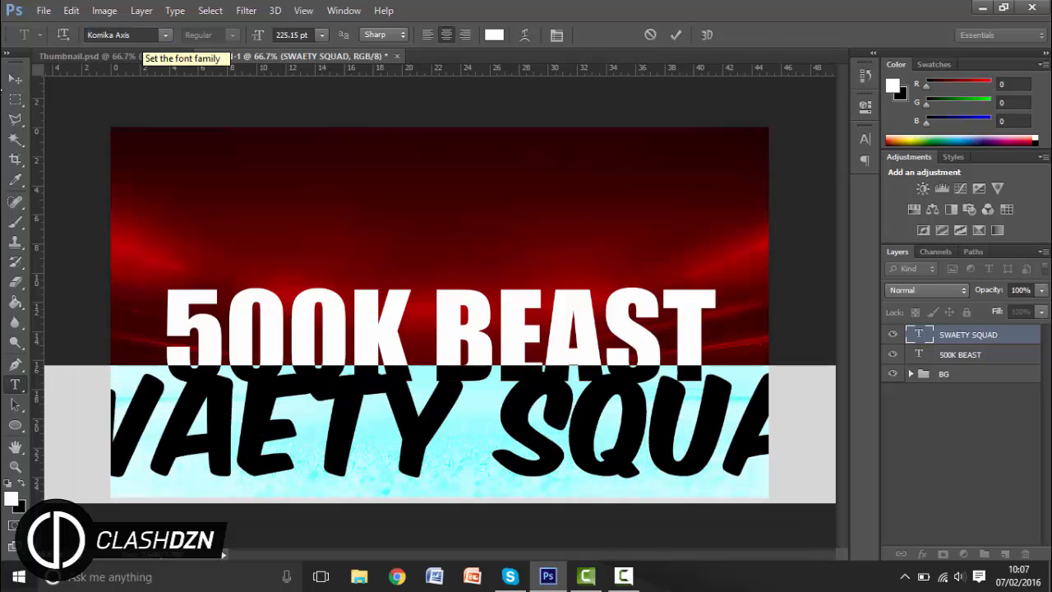
click(15, 78)
Scale the SWAETY SQUAD text down to about 146 pt so it fits the canvas and runs slightly wider than 500K BEAST.
key(ctrl+t)
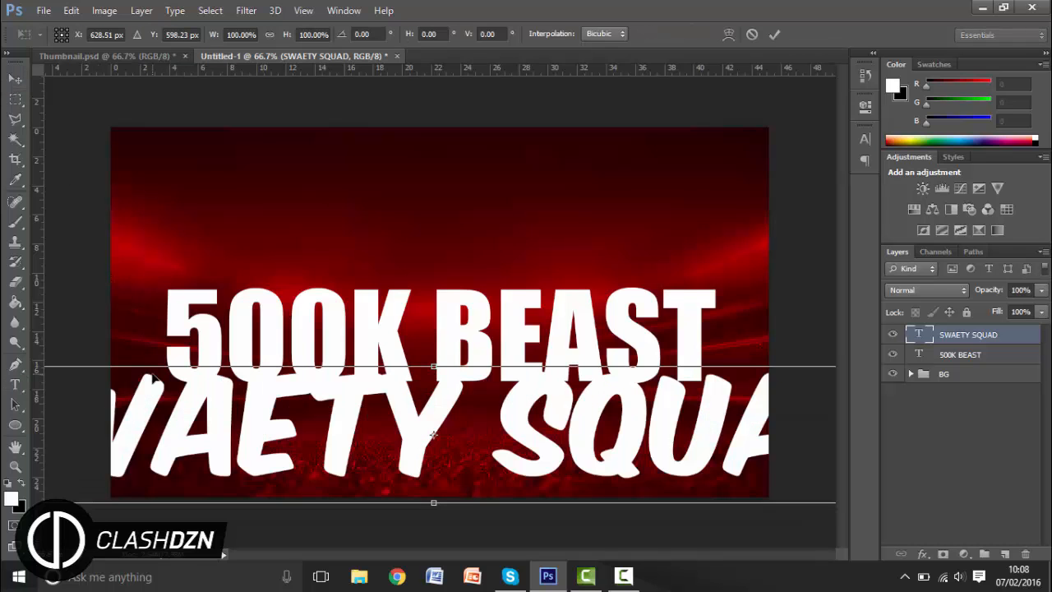
key(ctrl+minus)
key(ctrl+minus)
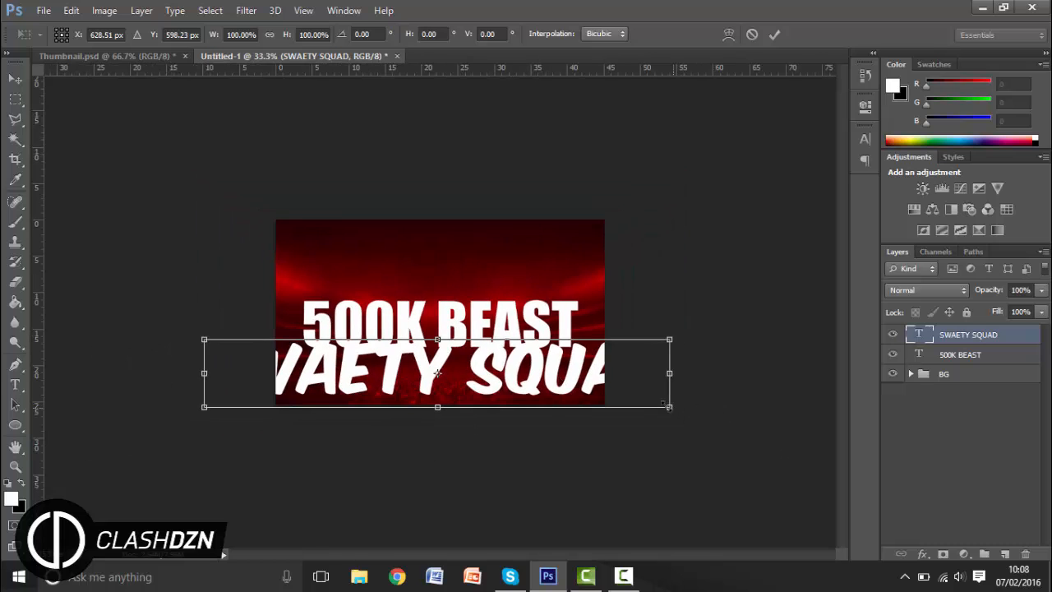
drag(664, 403, 586, 383)
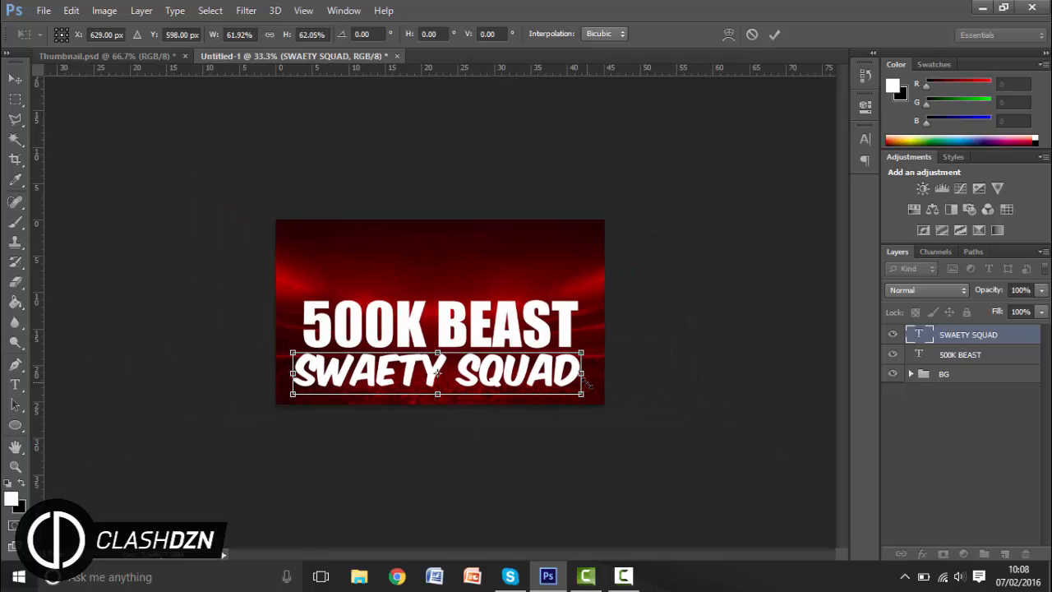
key(ctrl+0)
key(Return)
key(ctrl+minus)
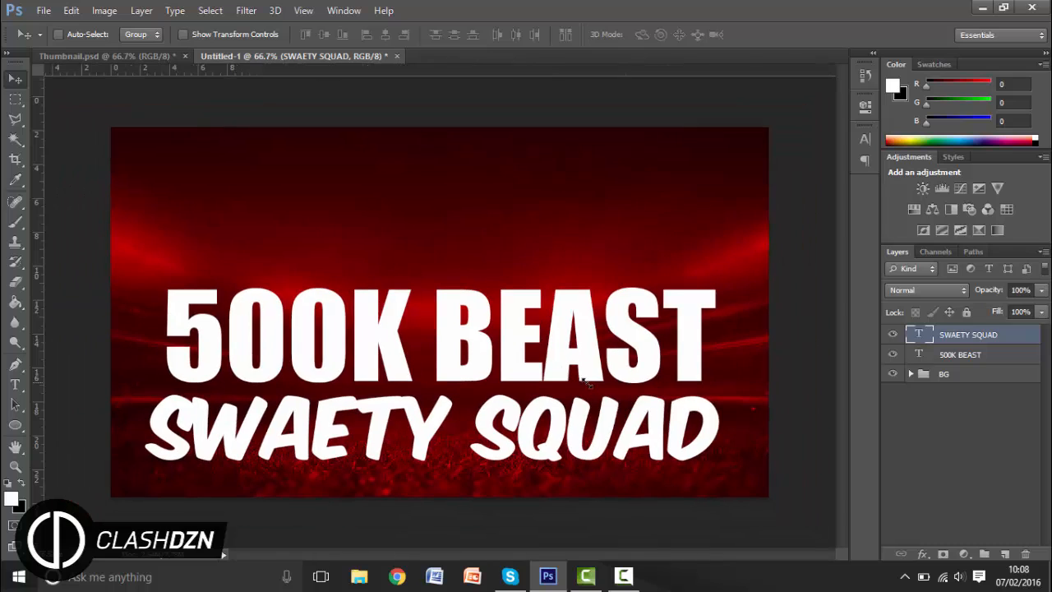
key(ctrl+t)
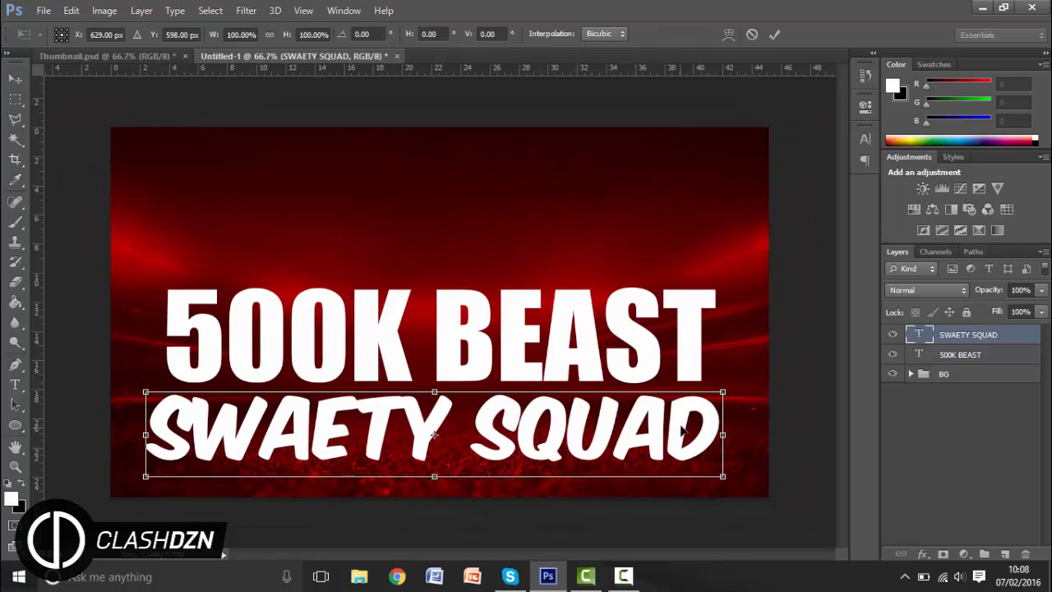
drag(721, 392, 733, 385)
key(Return)
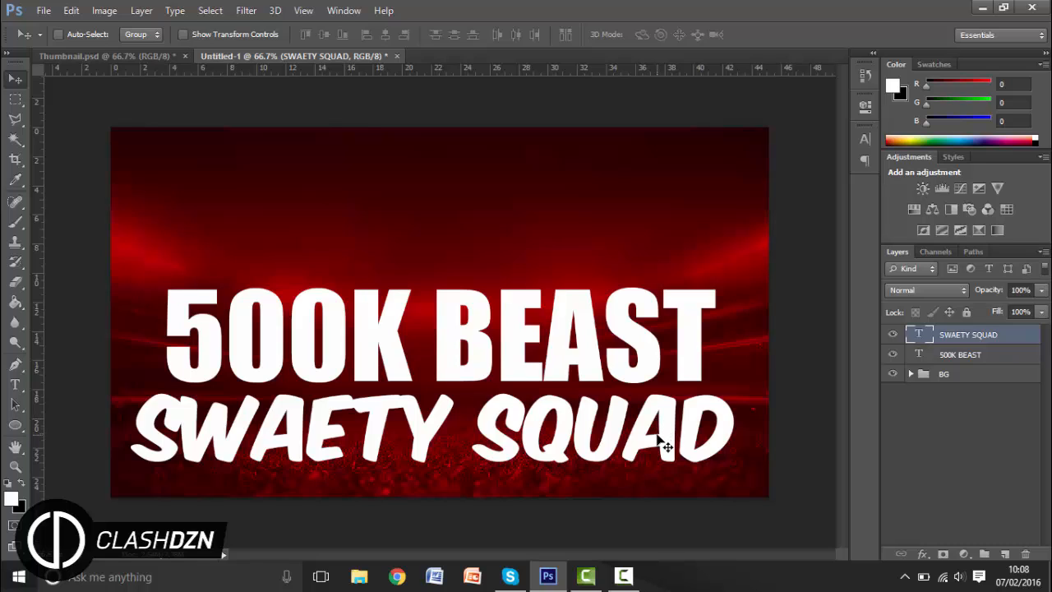
Correct the spelling of SWAETY to SWEATY in the lower text line.
key(t)
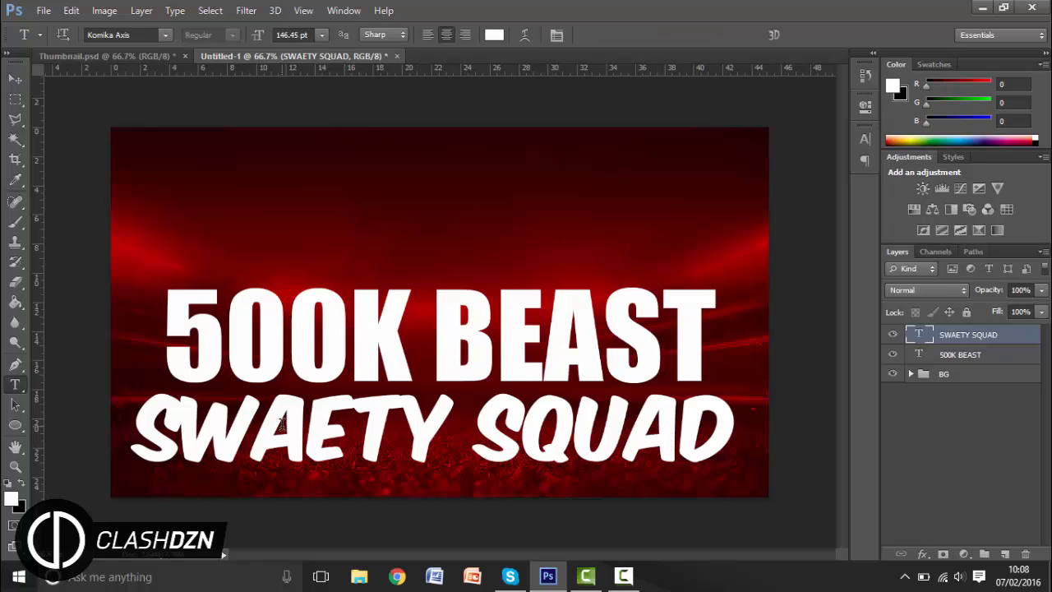
drag(354, 427, 249, 427)
text(EA)
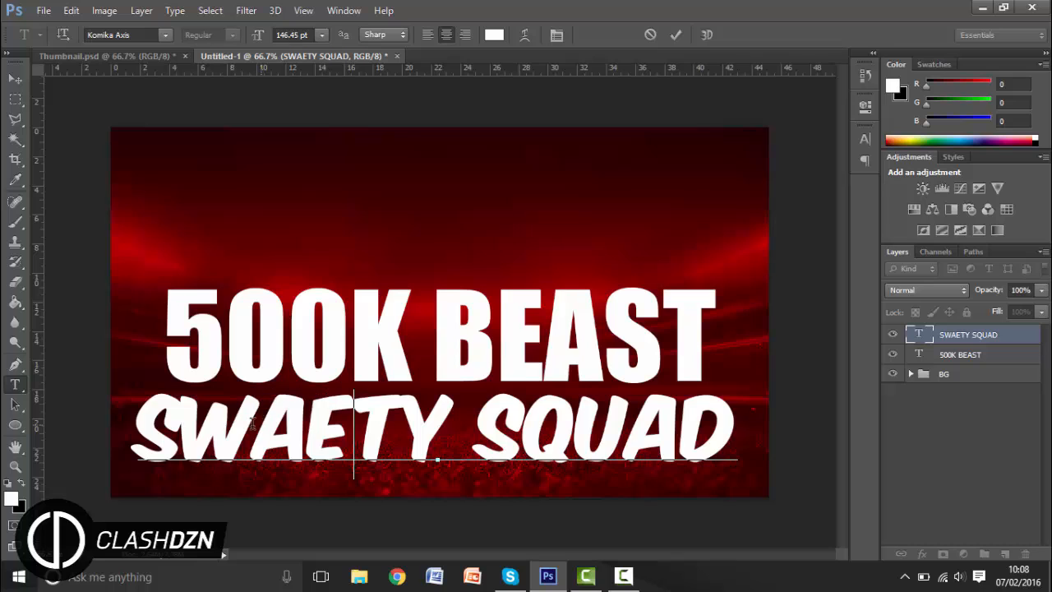
click(15, 78)
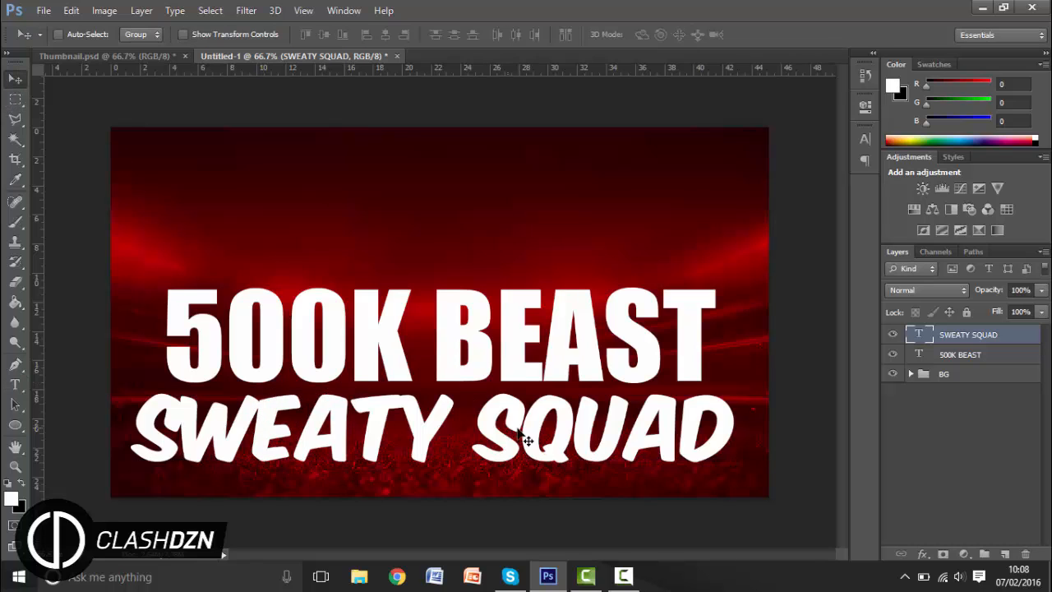
Move the SWEATY SQUAD and 500K BEAST text lines down slightly, leaving a small gap between them.
drag(530, 427, 530, 440)
click(945, 353)
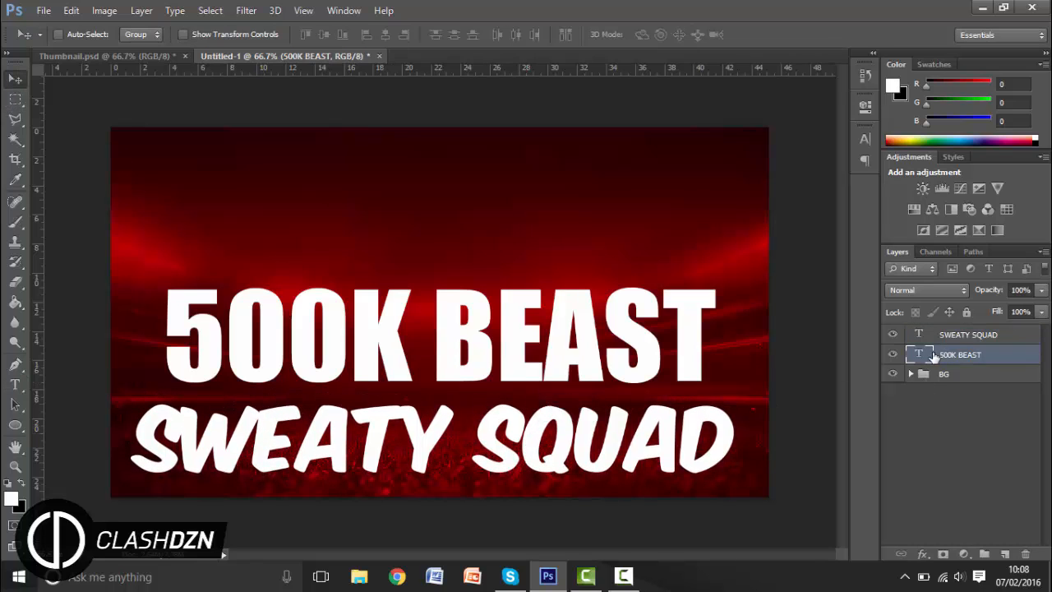
drag(725, 352, 726, 363)
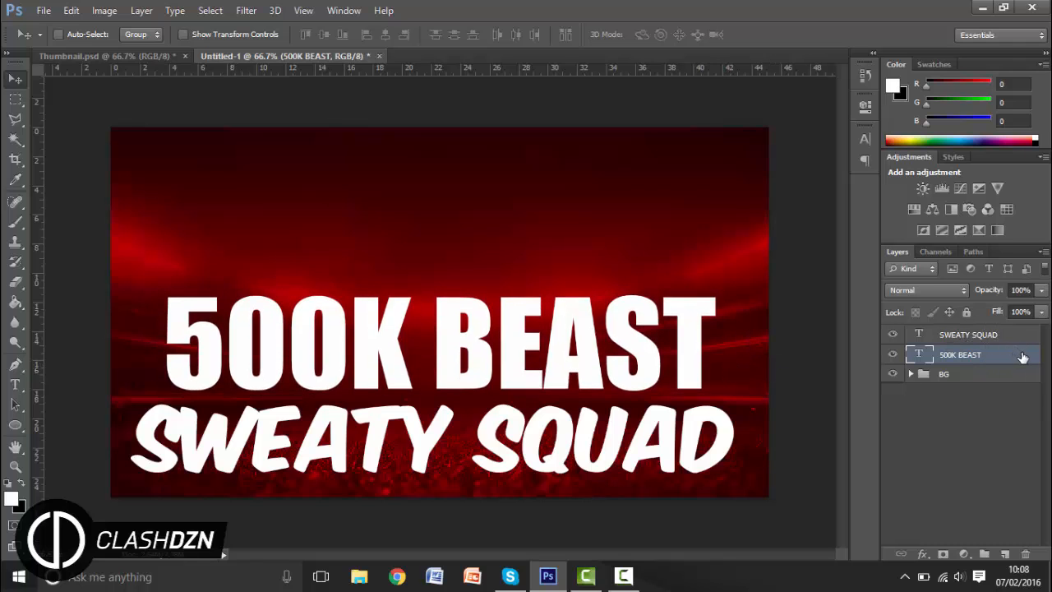
Add a Gradient Overlay to the 500K BEAST layer using the light grey to white preset, linear at 90°.
right_click(1022, 357)
click(752, 88)
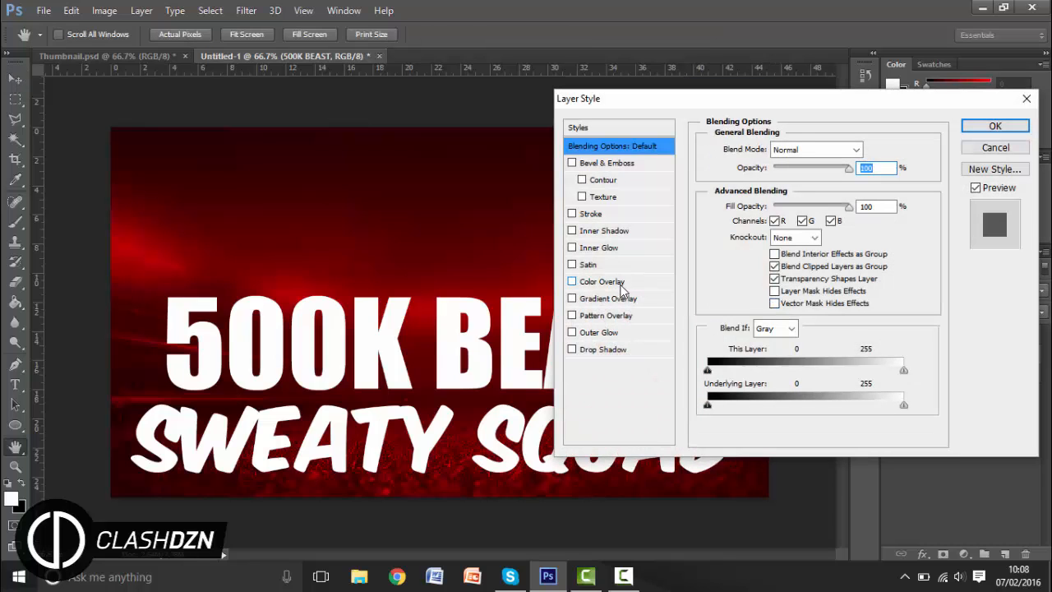
click(622, 299)
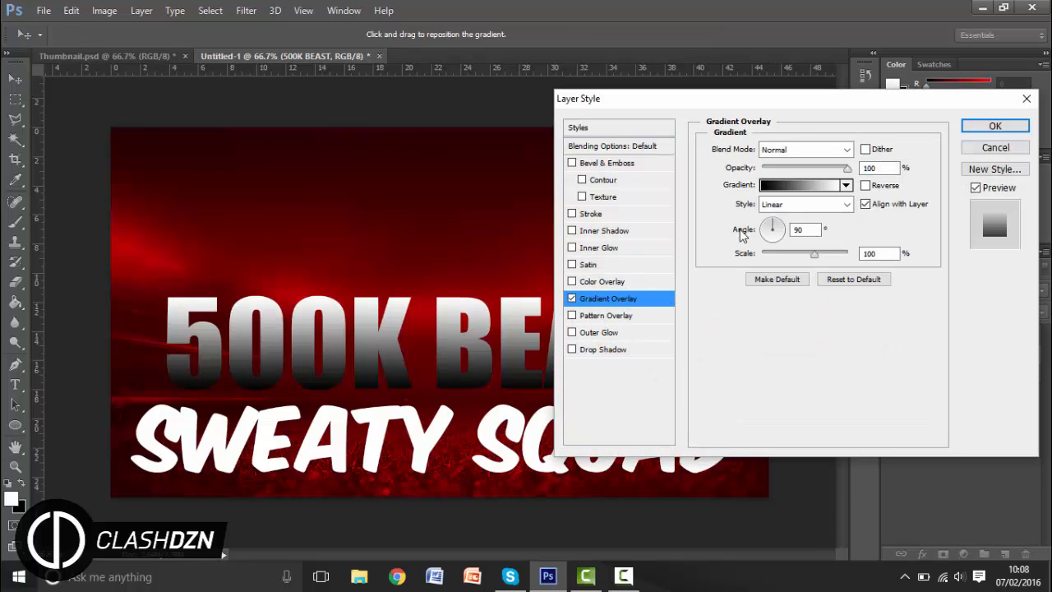
click(801, 185)
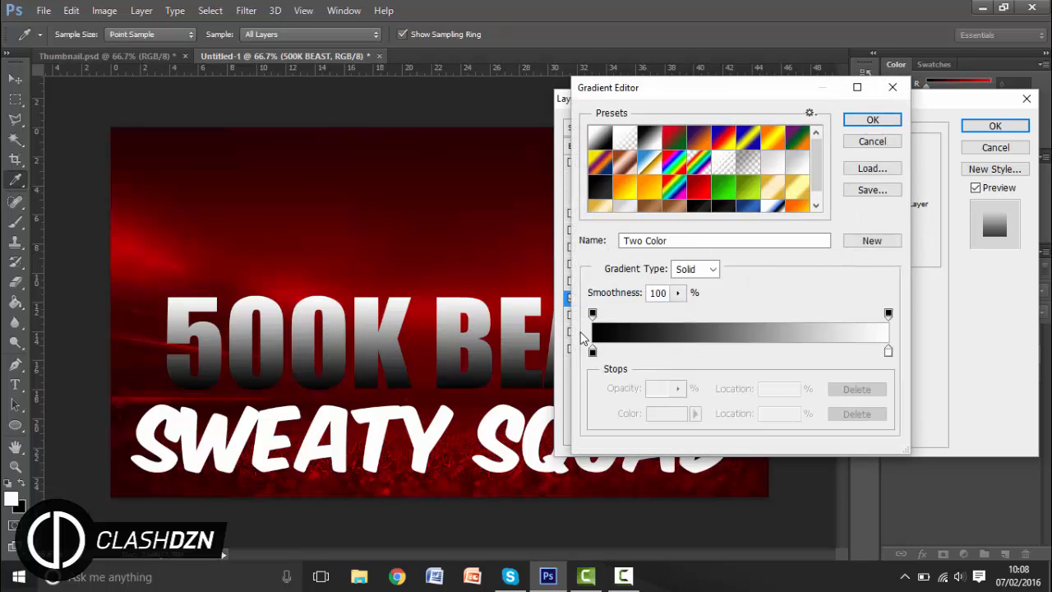
click(797, 164)
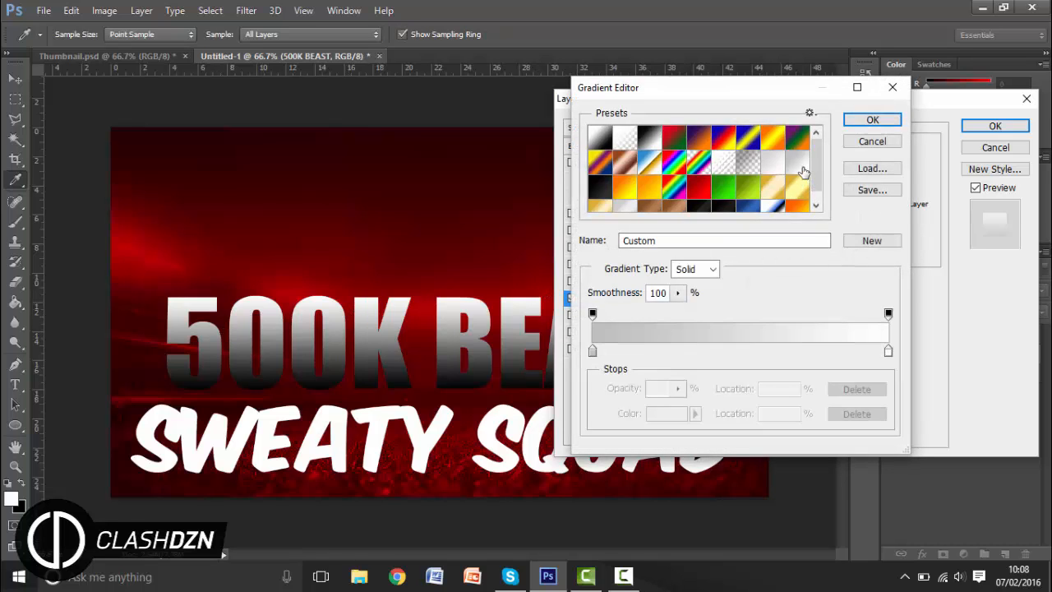
click(869, 119)
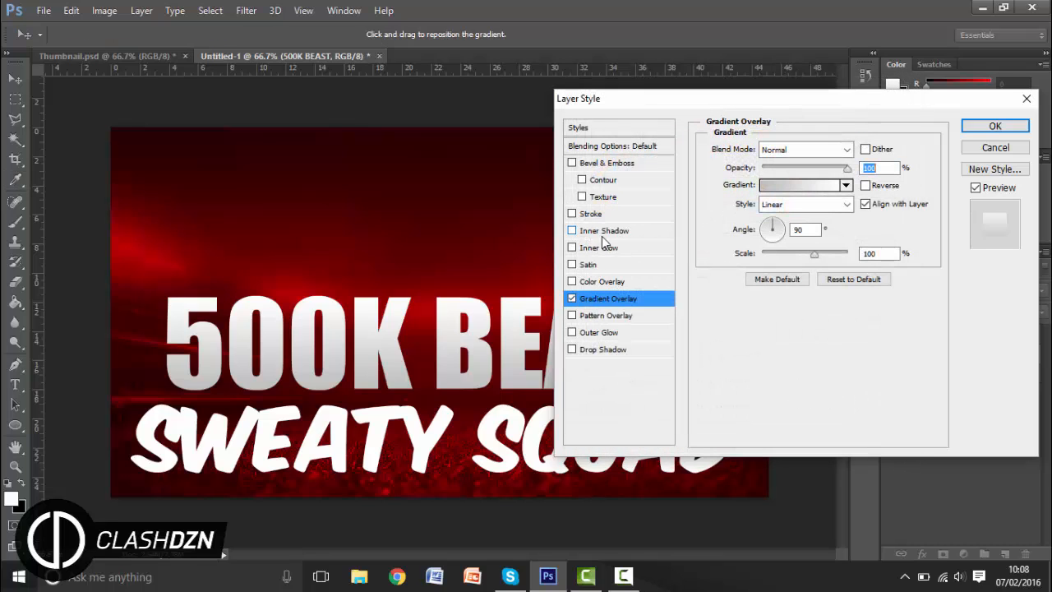
Add a white Inner Glow to the 500K BEAST layer at 100% opacity with a size of 9 px.
click(601, 249)
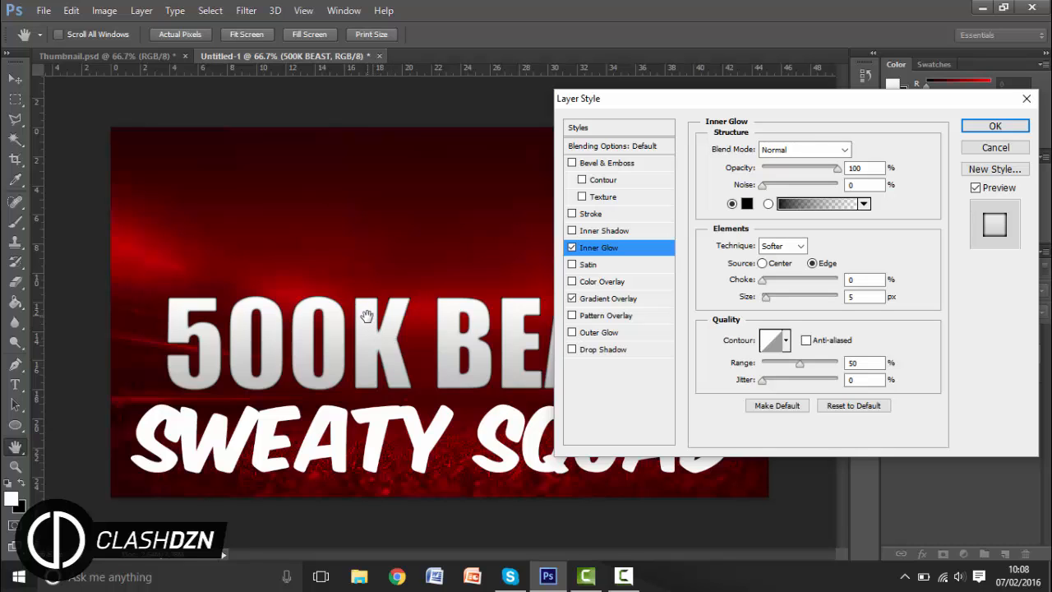
click(746, 204)
drag(615, 246, 618, 197)
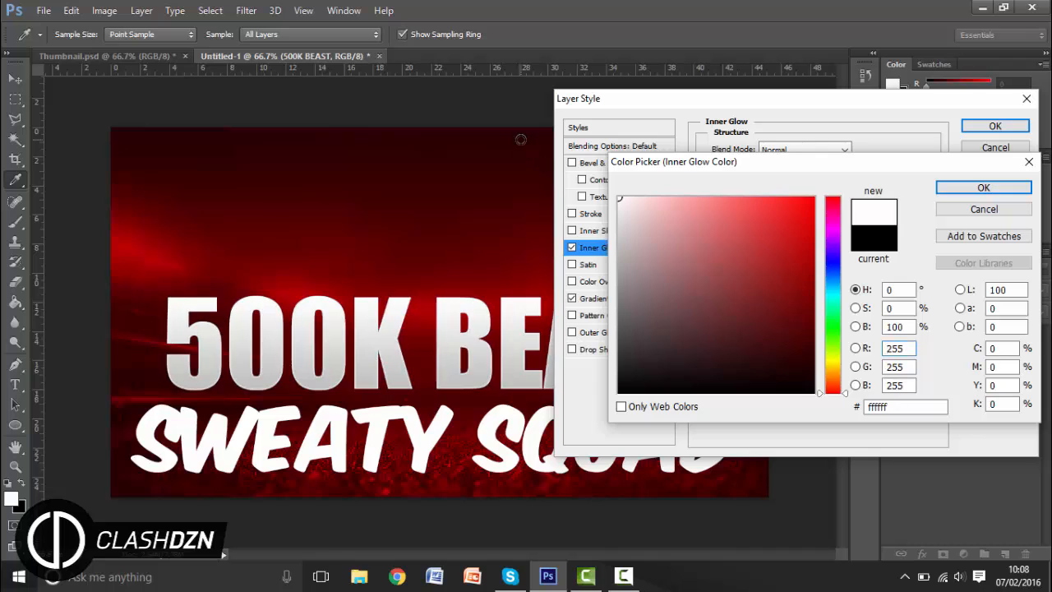
key(Return)
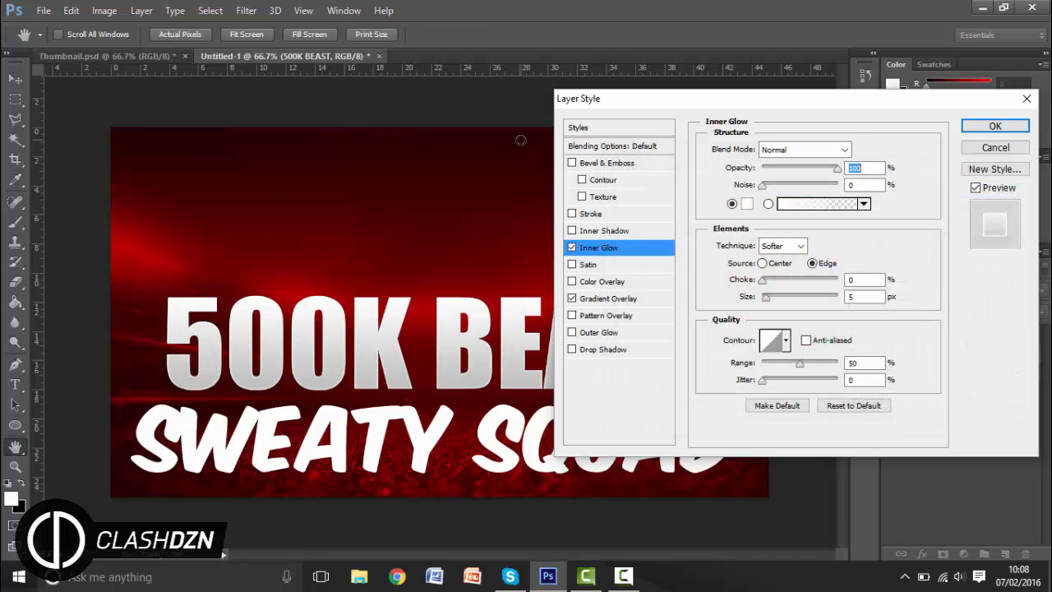
click(768, 301)
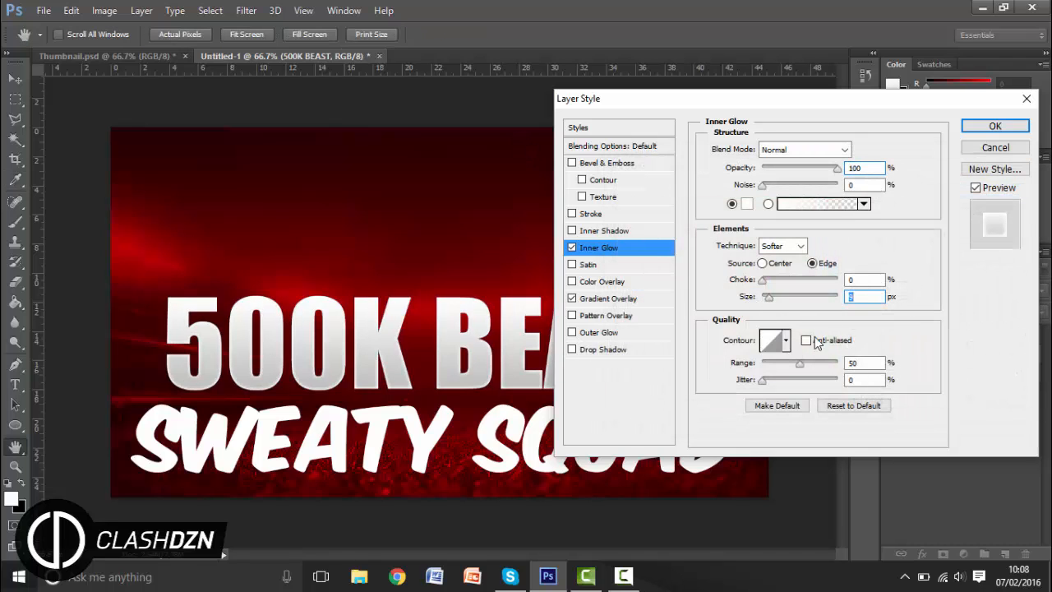
Add a black Outer Glow at 100% opacity to the 500K BEAST layer, adjust its size and apply the layer style.
click(621, 333)
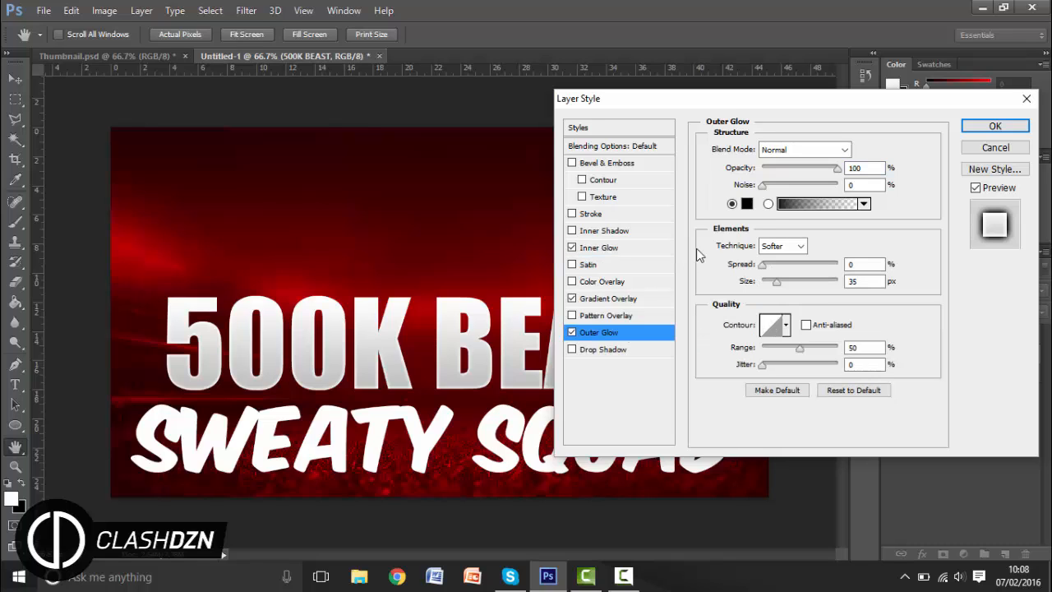
click(836, 169)
drag(771, 279, 774, 279)
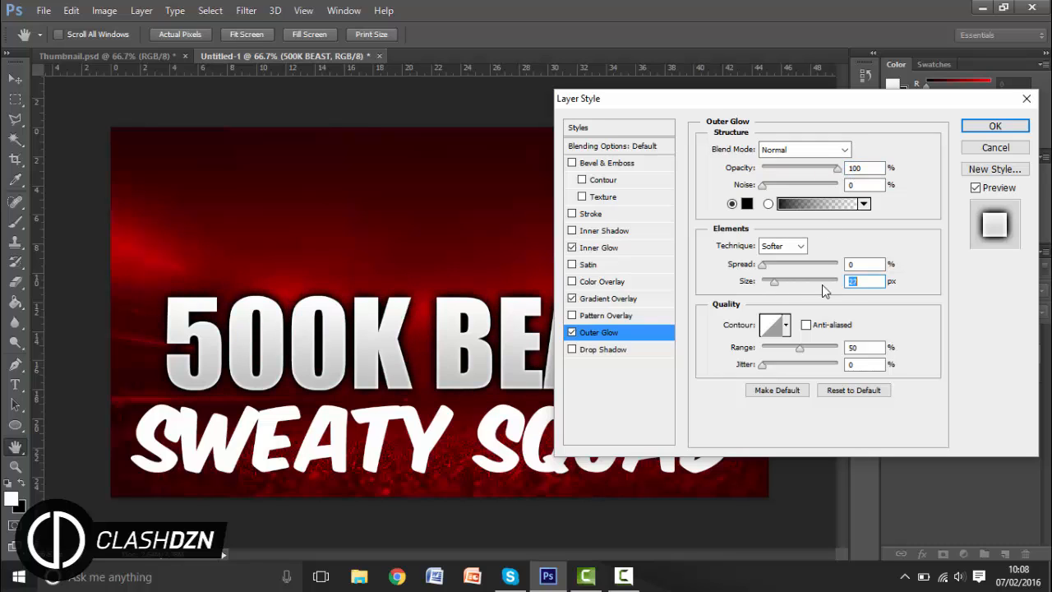
key(BackSpace)
text(5)
key(BackSpace)
text(0)
key(Return)
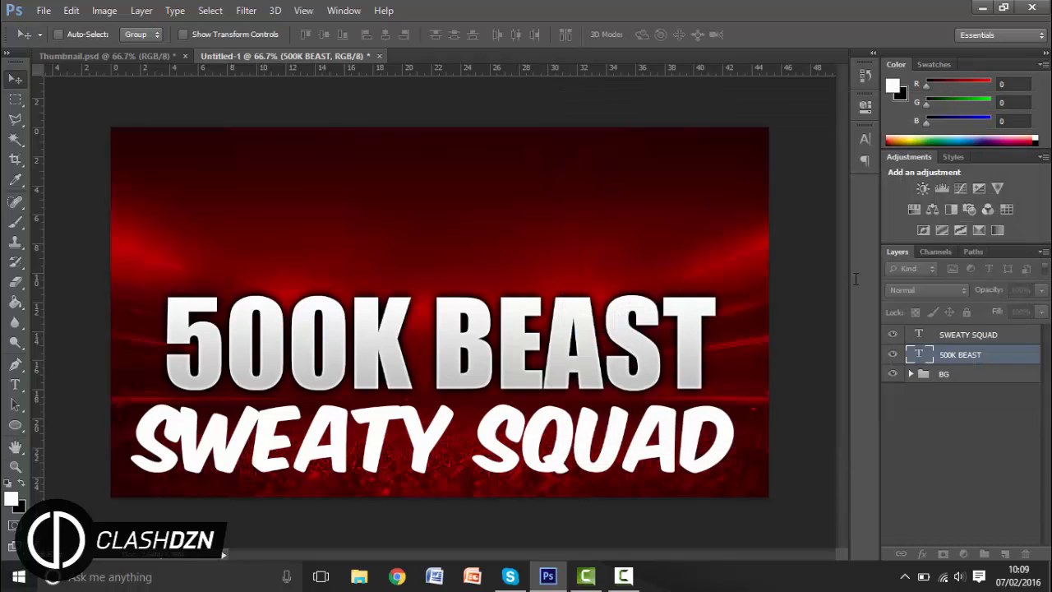
Copy the layer effects of 500K BEAST to the SWEATY SQUAD layer and collapse the effects list.
click(1035, 356)
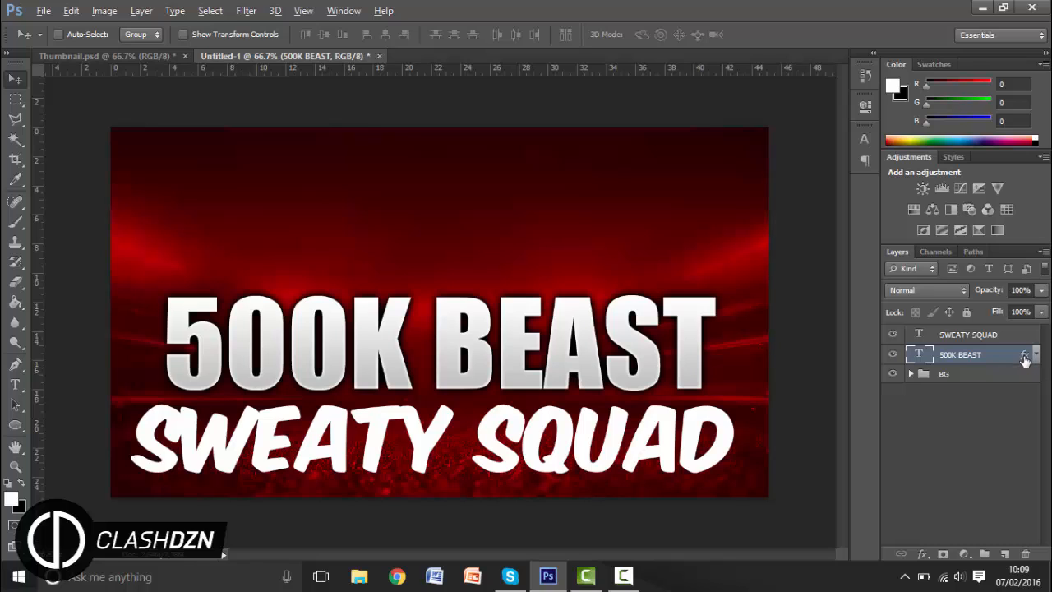
drag(1024, 359, 1032, 337)
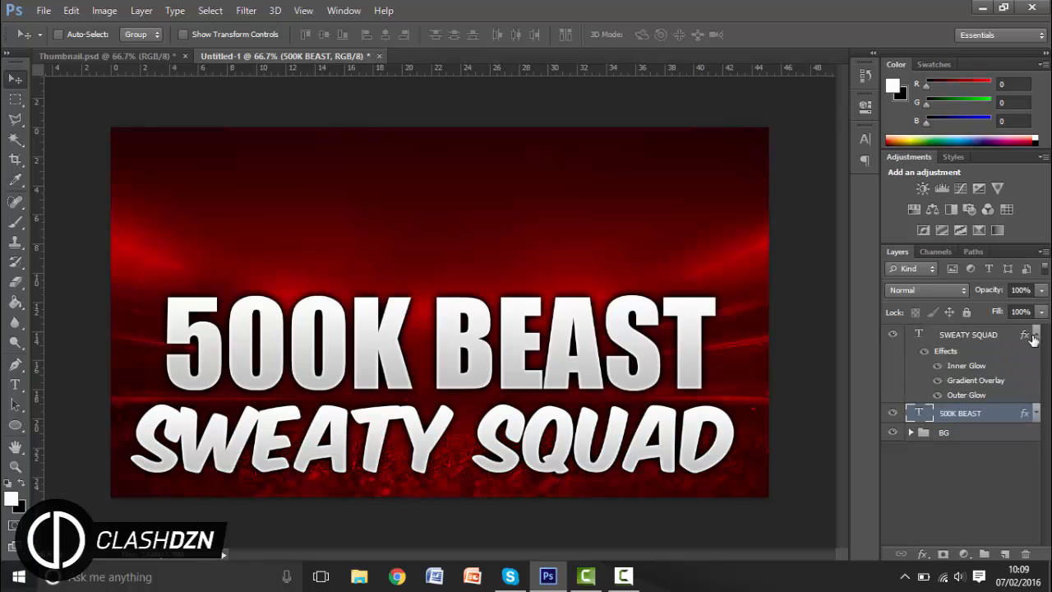
click(1035, 336)
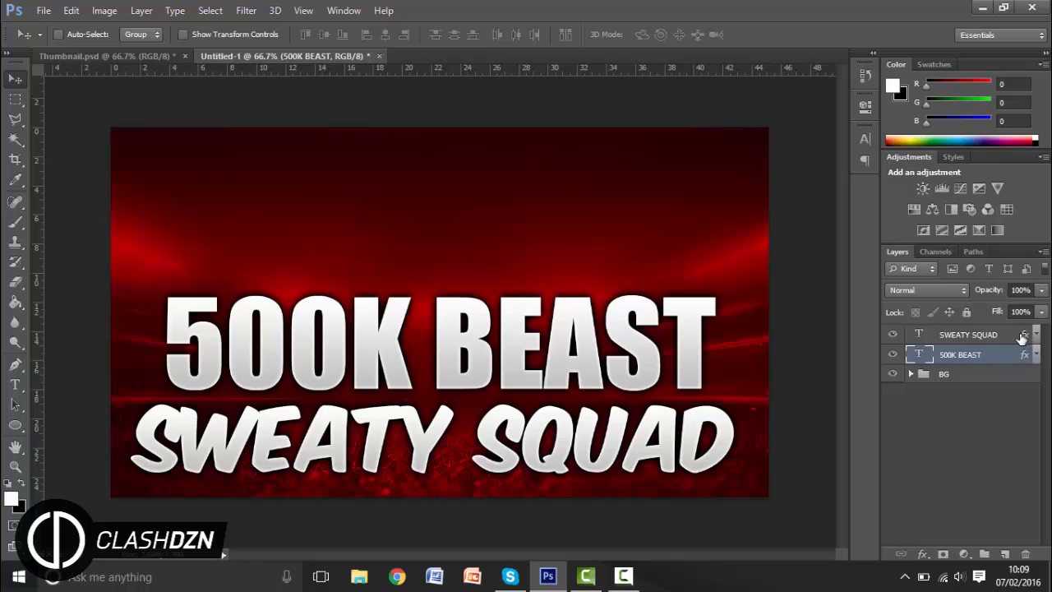
Change the Gradient Overlay of the SWEATY SQUAD layer to the orange to yellow preset.
click(1021, 338)
double_click(1021, 337)
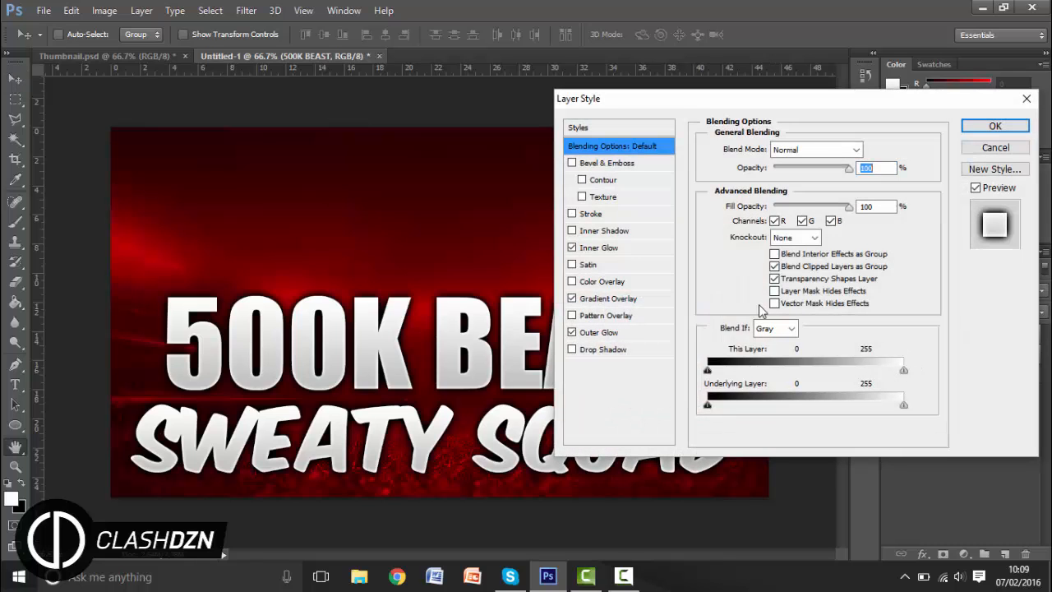
click(627, 303)
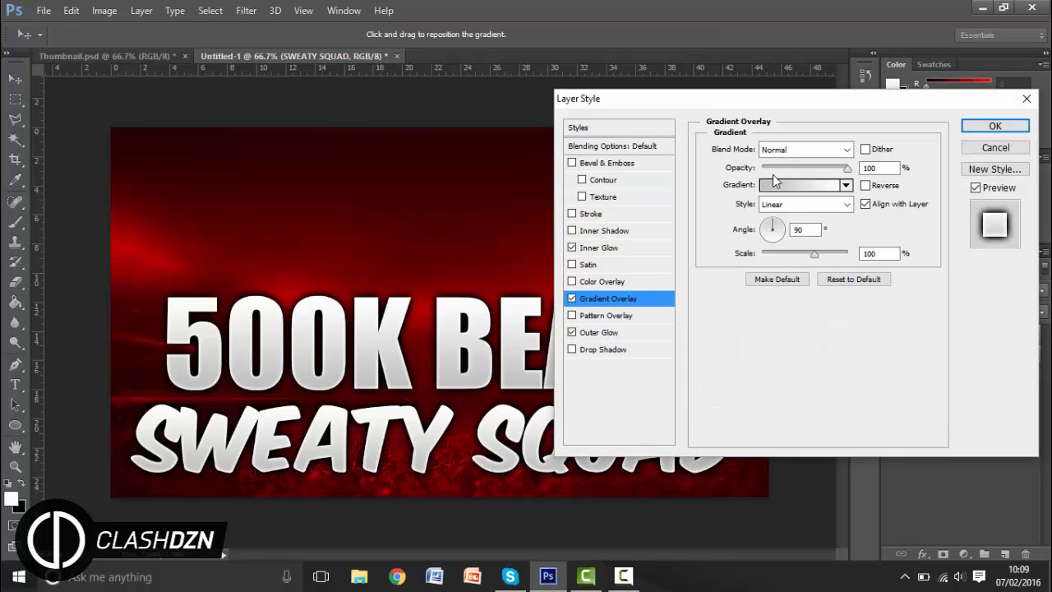
click(784, 183)
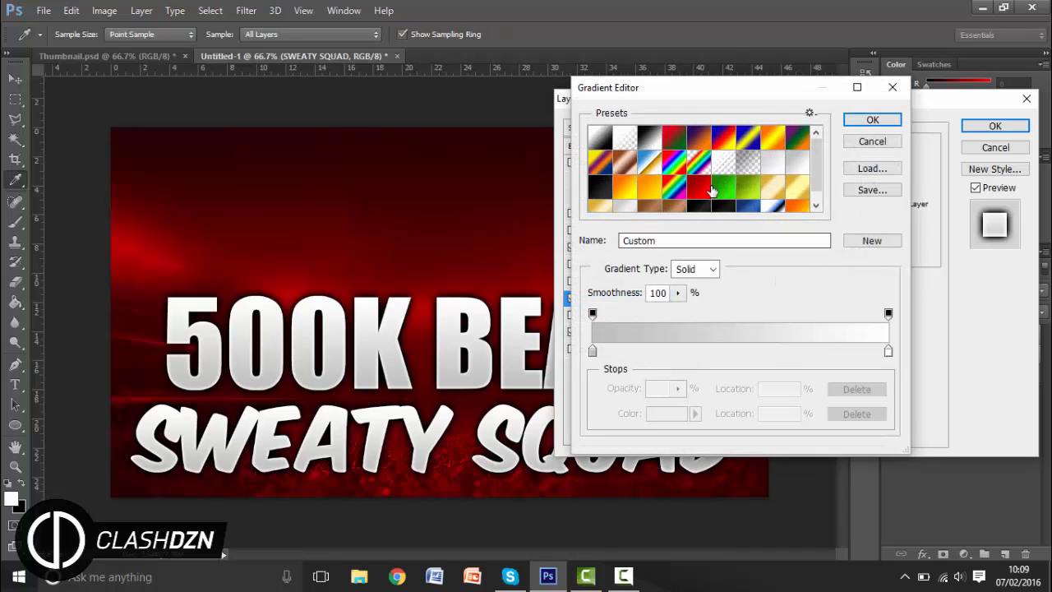
click(627, 189)
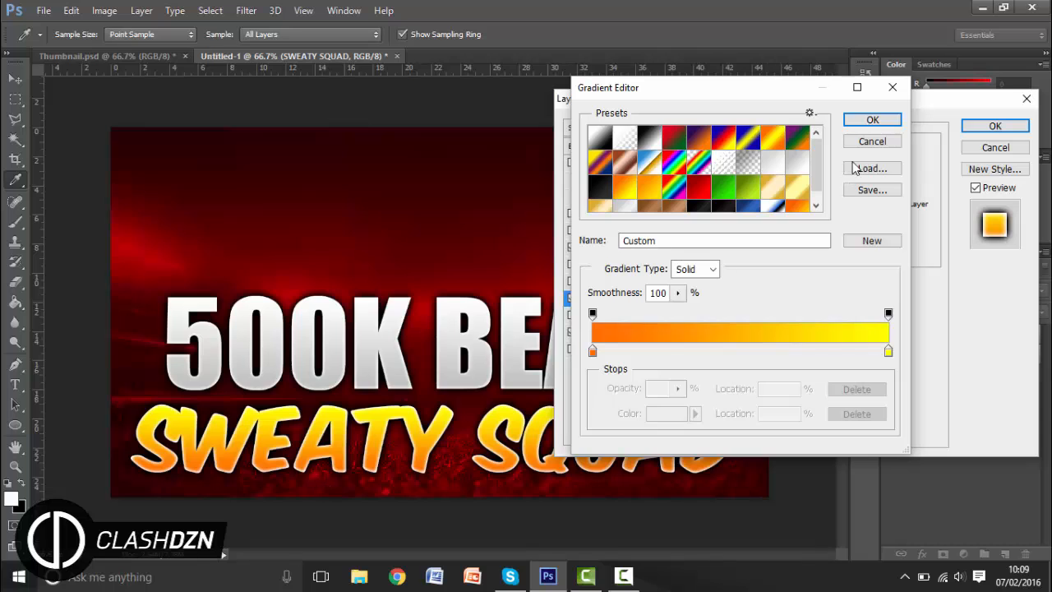
click(871, 121)
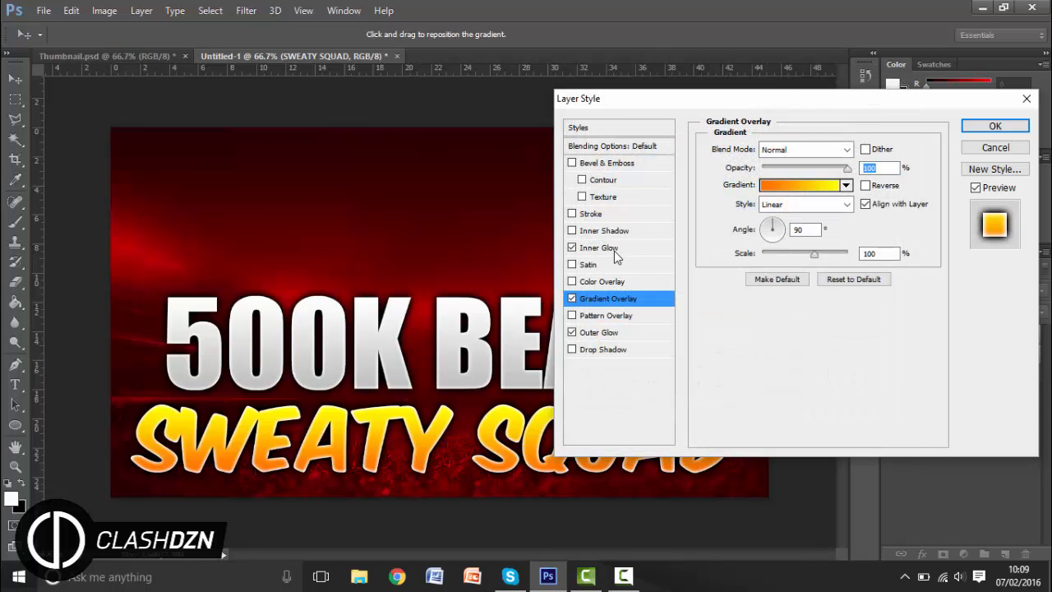
Set the Inner Glow colour of the SWEATY SQUAD layer to bright yellow and apply the layer style.
click(614, 247)
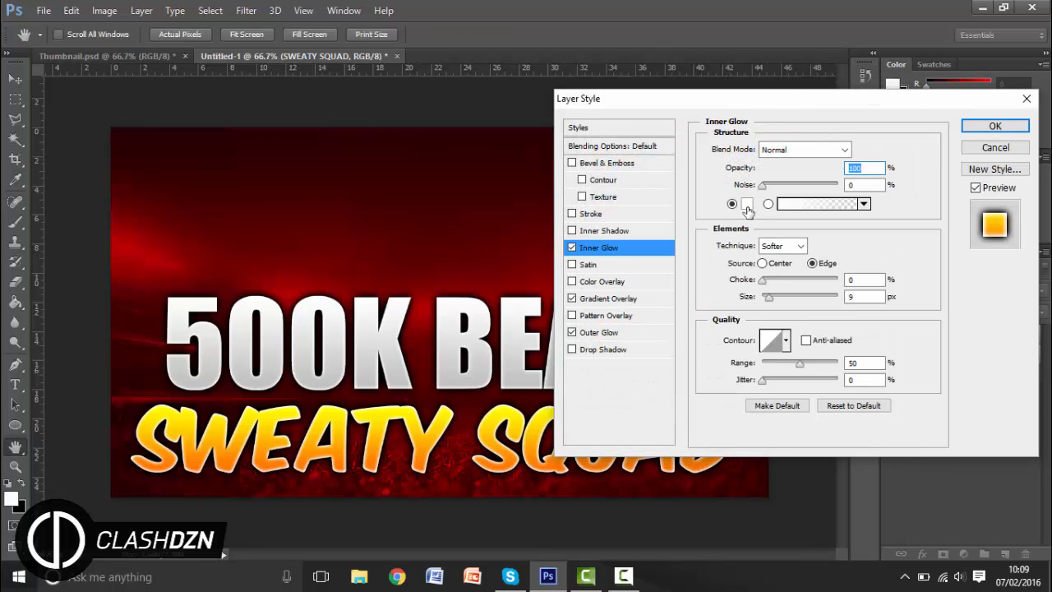
click(747, 213)
click(813, 198)
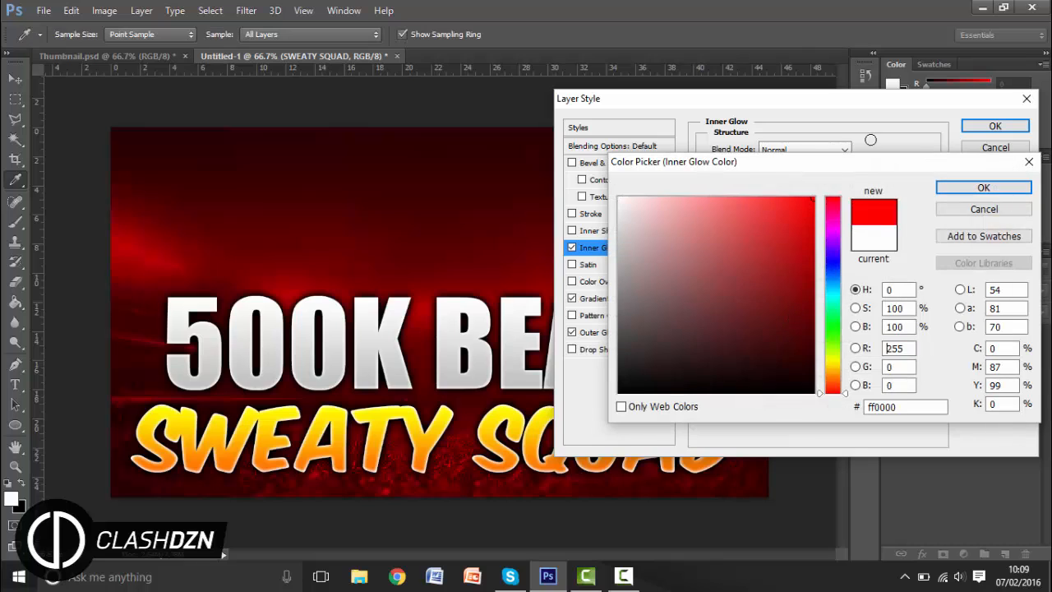
click(834, 365)
click(942, 189)
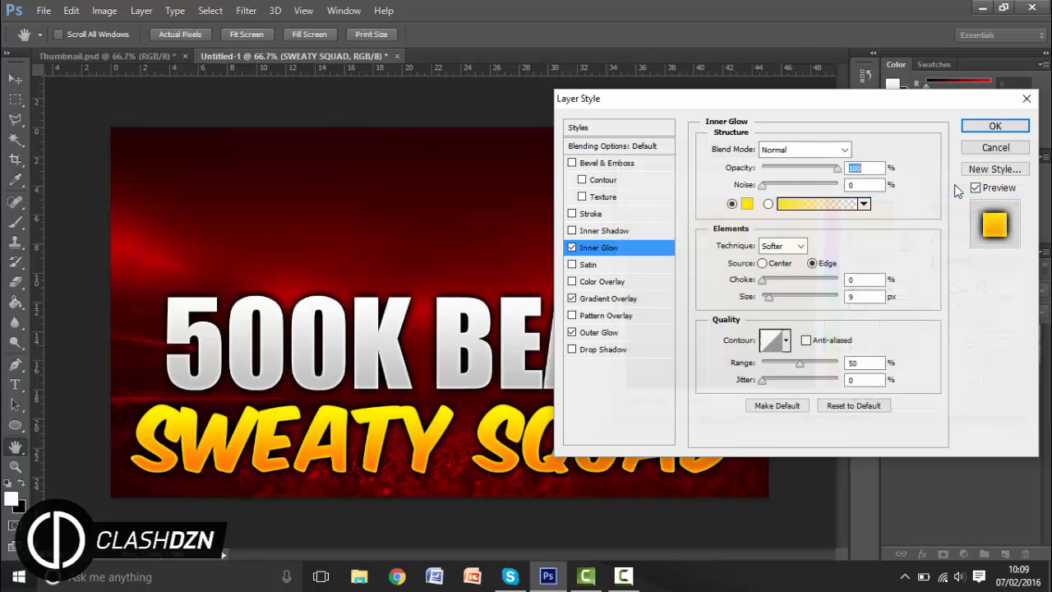
click(995, 125)
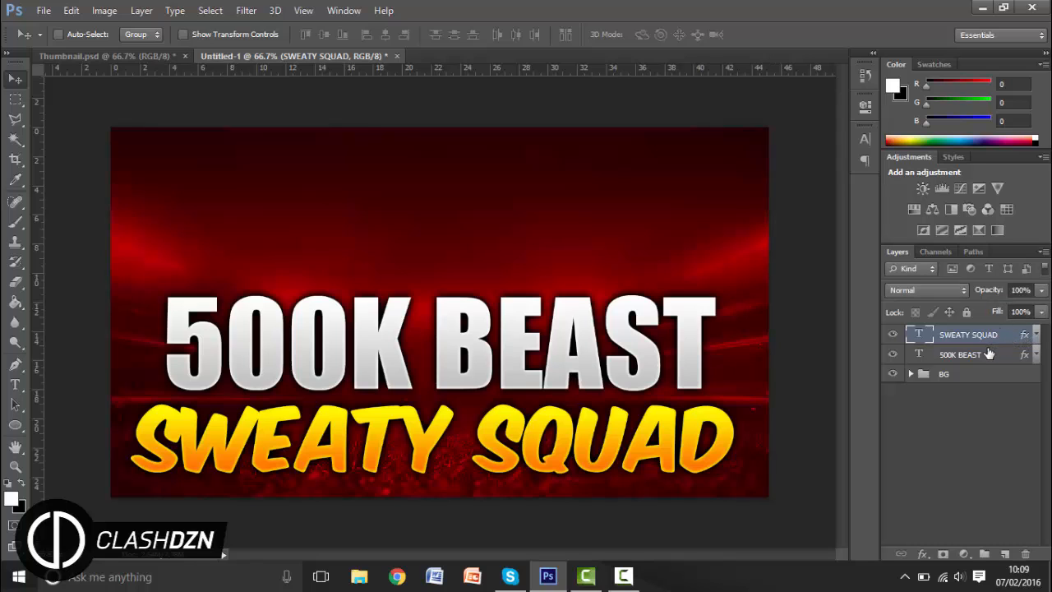
Duplicate both text layers, nudge the copies down a few pixels and place them beneath the originals for a 3D edge.
shift+click(988, 353)
key(ctrl+j)
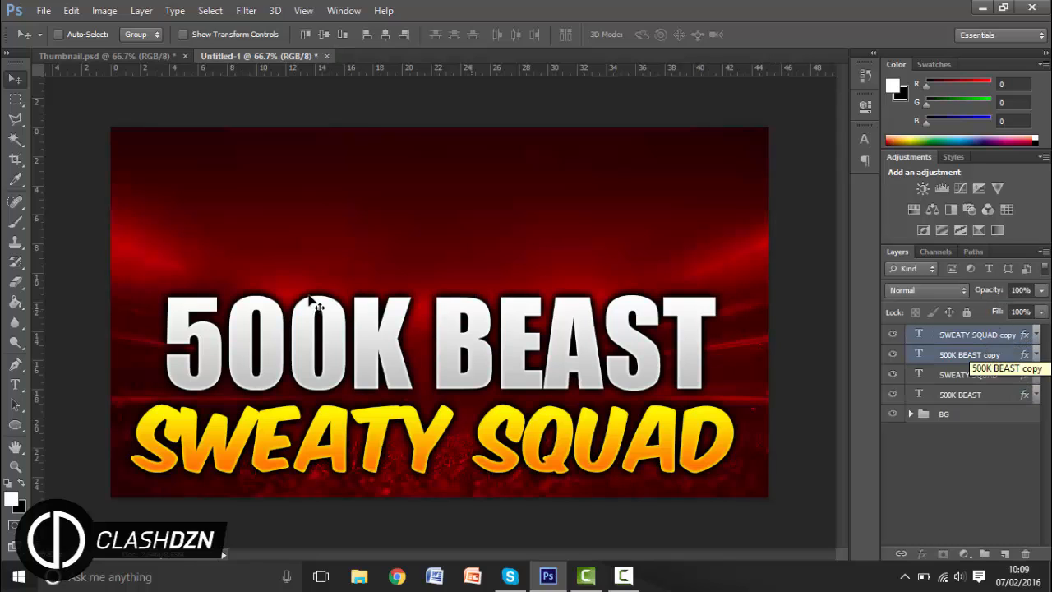
key(Down)
key(Down)
key(Down)
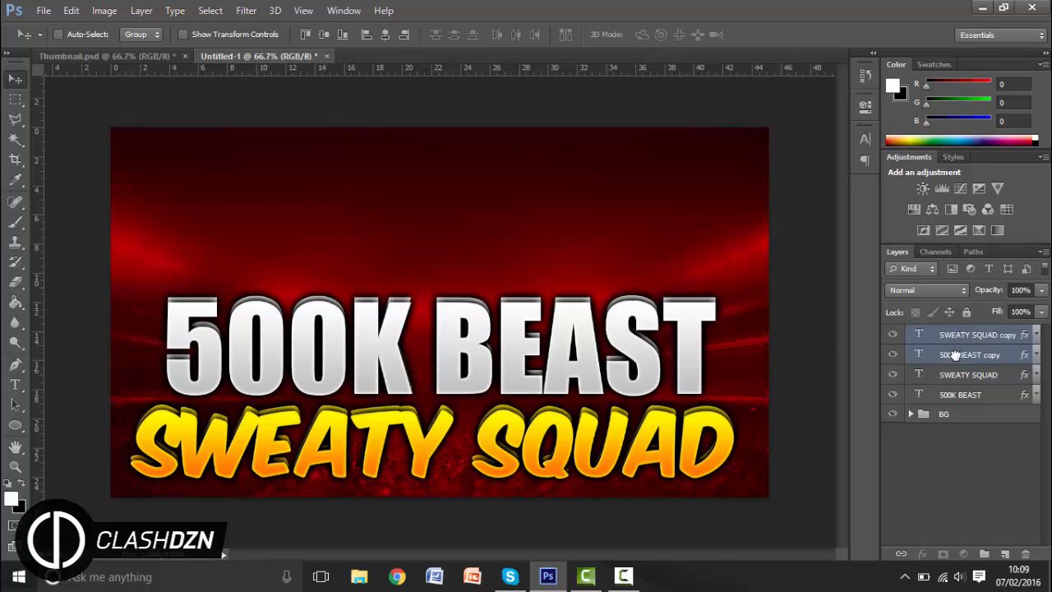
drag(955, 355, 966, 396)
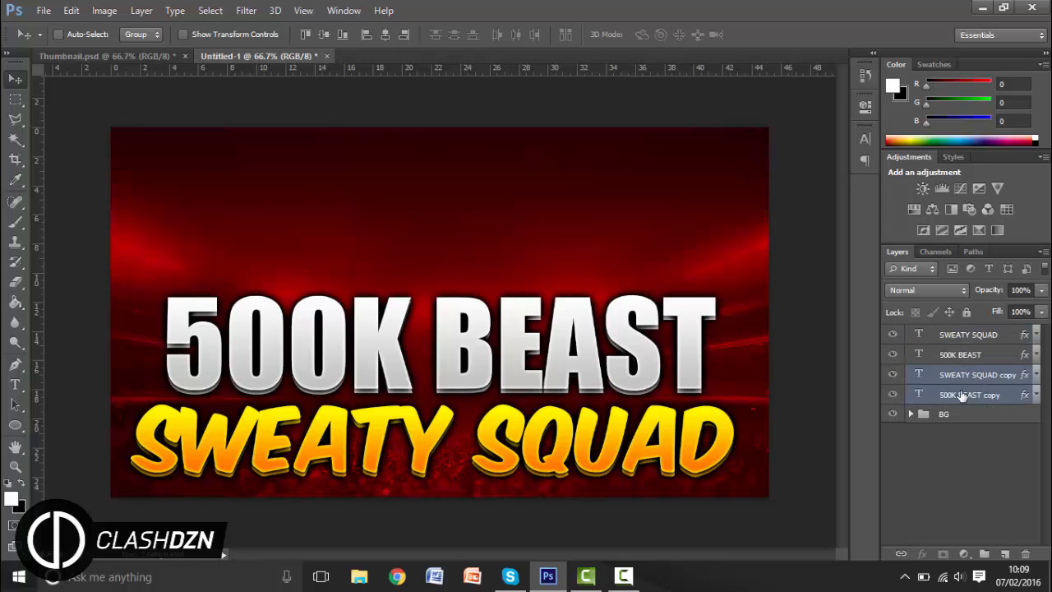
click(956, 448)
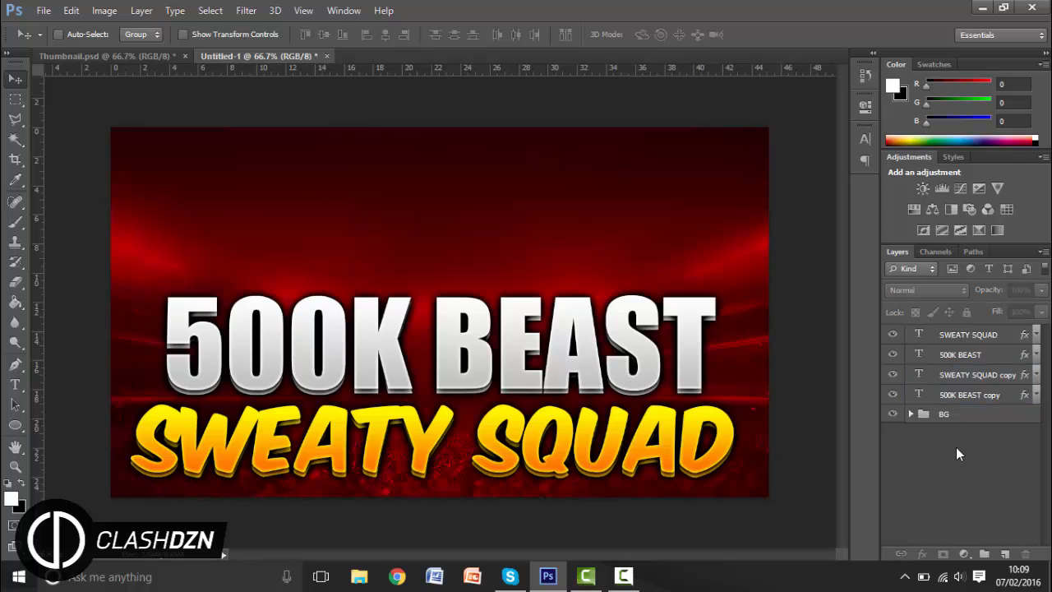
Nudge the SWEATY SQUAD layer and its copy down slightly together.
click(972, 335)
ctrl+click(974, 375)
key(shift+Down)
key(shift+Down)
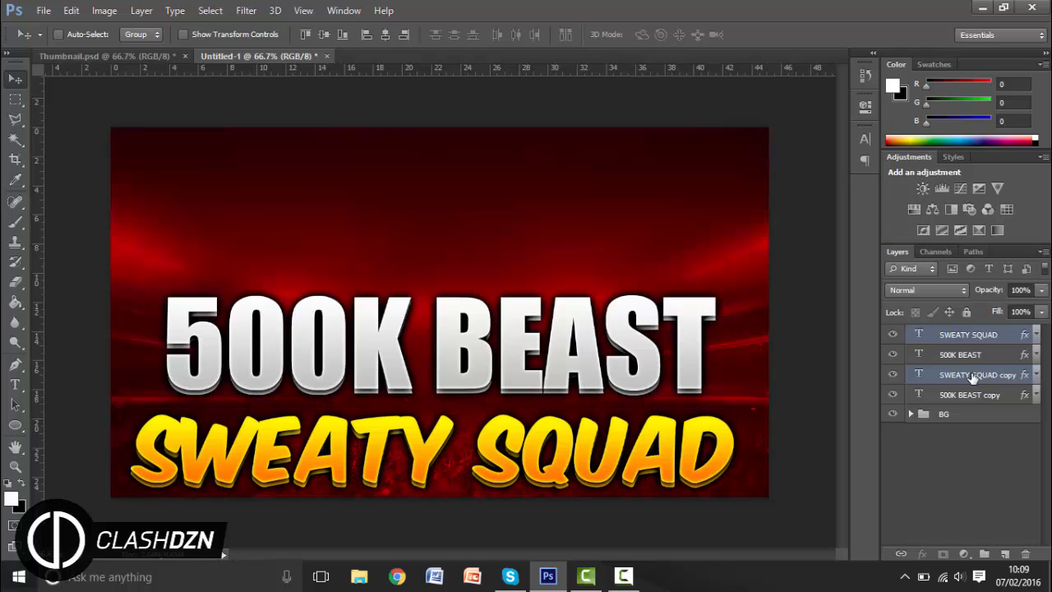
key(shift+Up)
Centre the SWEATY SQUAD and 500K BEAST text layers with their copies horizontally on the canvas.
key(ctrl+a)
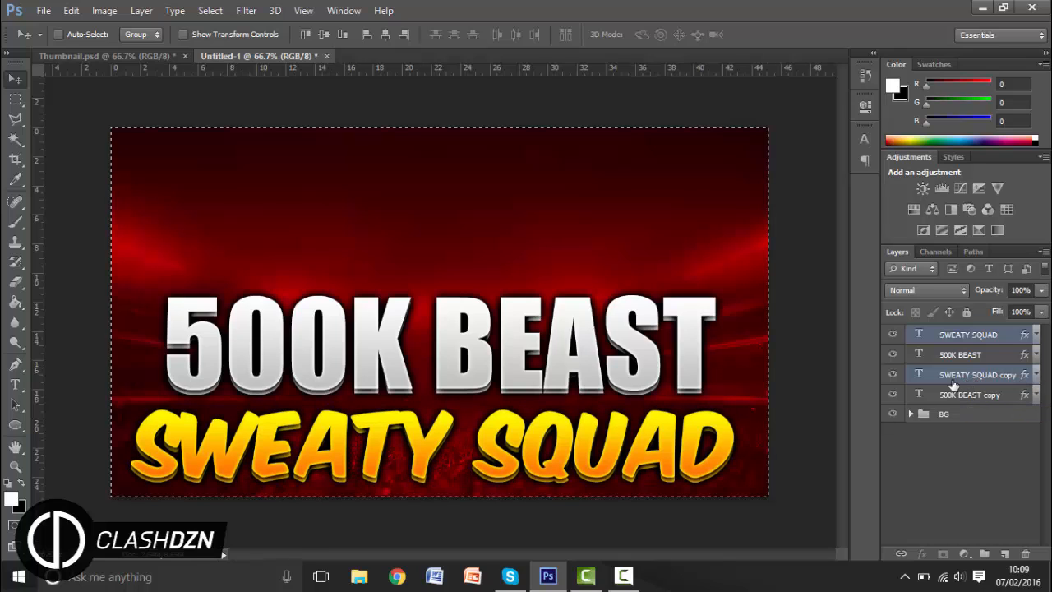
click(386, 34)
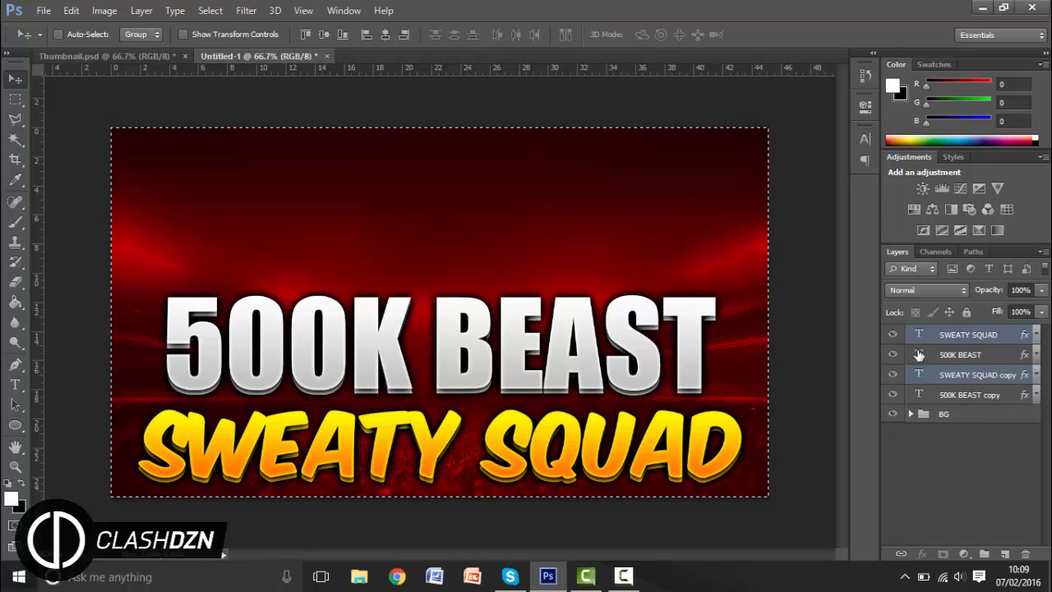
click(968, 358)
shift+click(974, 395)
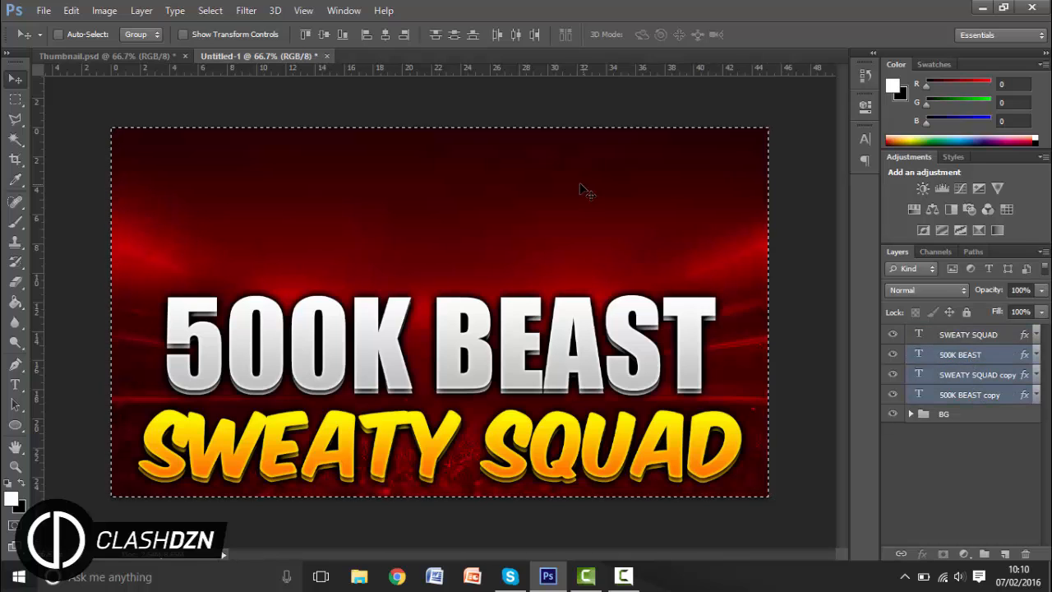
click(385, 34)
key(ctrl+d)
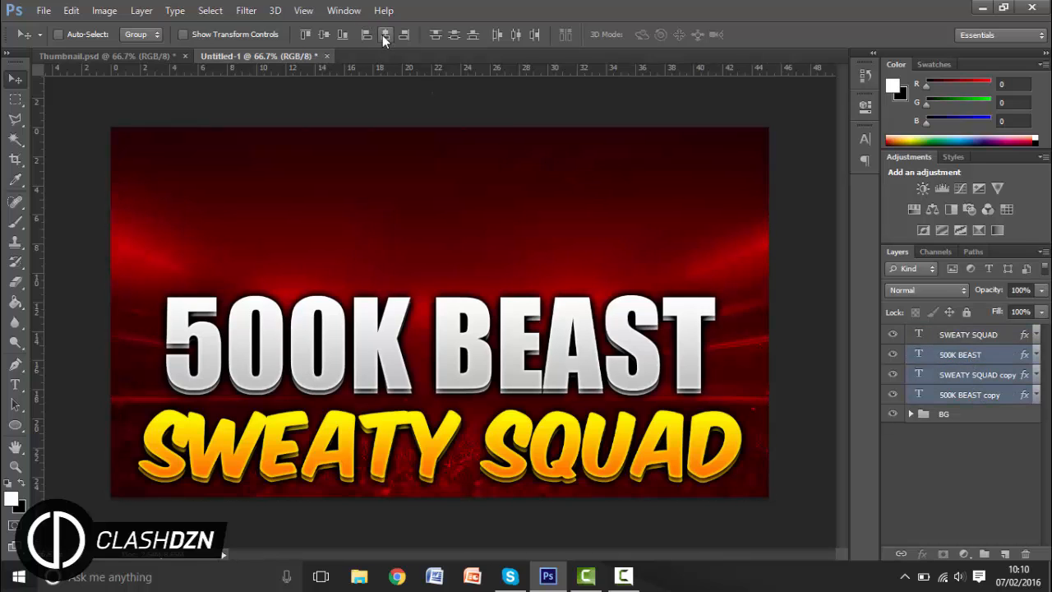
Move the 500K BEAST layer and its copy down until their lower edge tucks behind the SWEATY SQUAD text.
ctrl+click(990, 376)
key(shift+Down)
key(shift+Down)
key(shift+Down)
key(shift+Down)
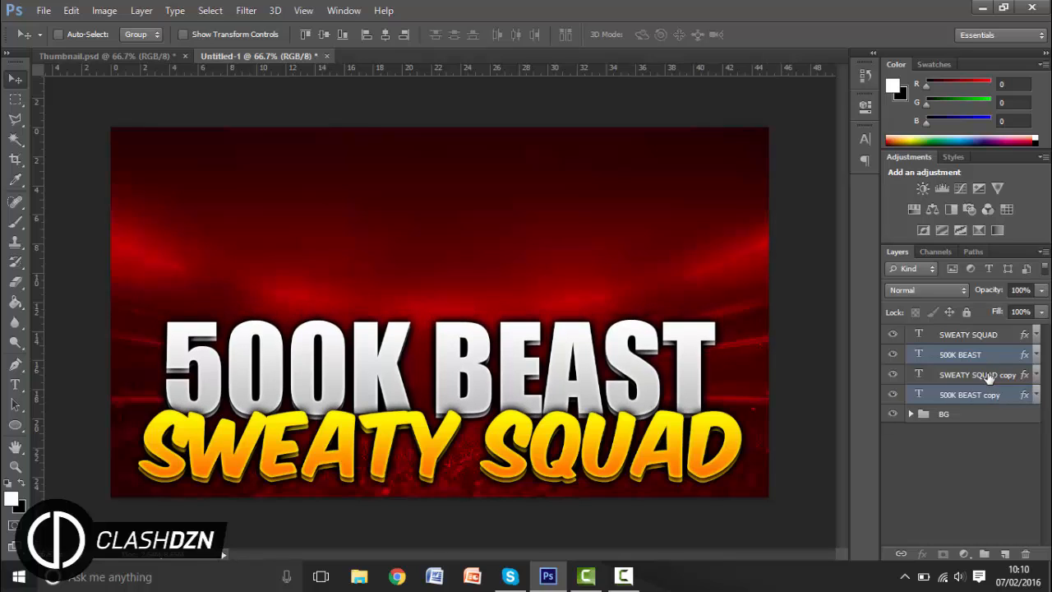
ctrl+click(989, 376)
click(961, 437)
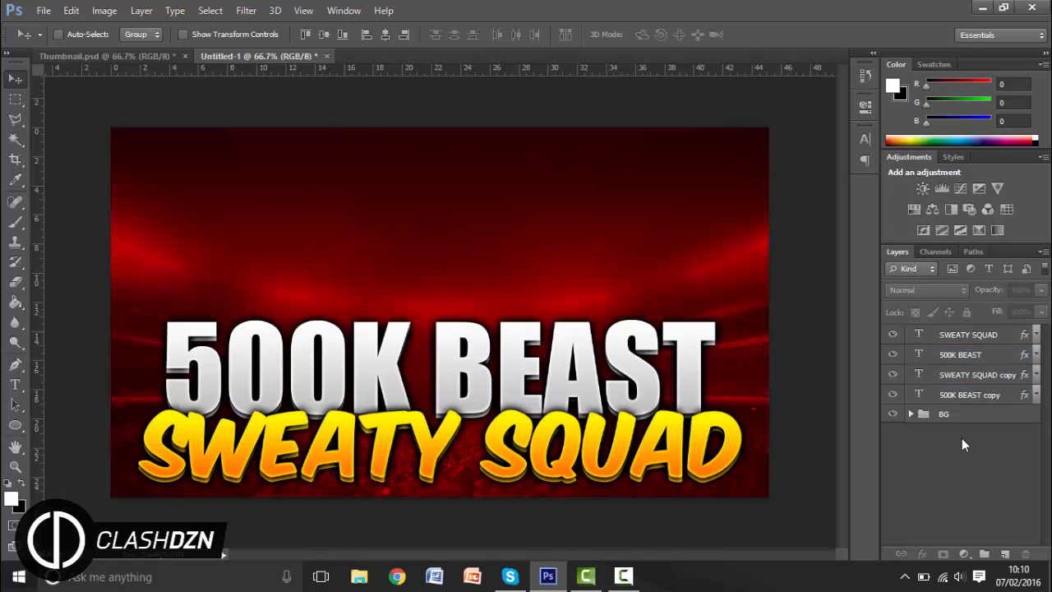
Group the four text layers and name the group Text.
click(956, 351)
click(958, 337)
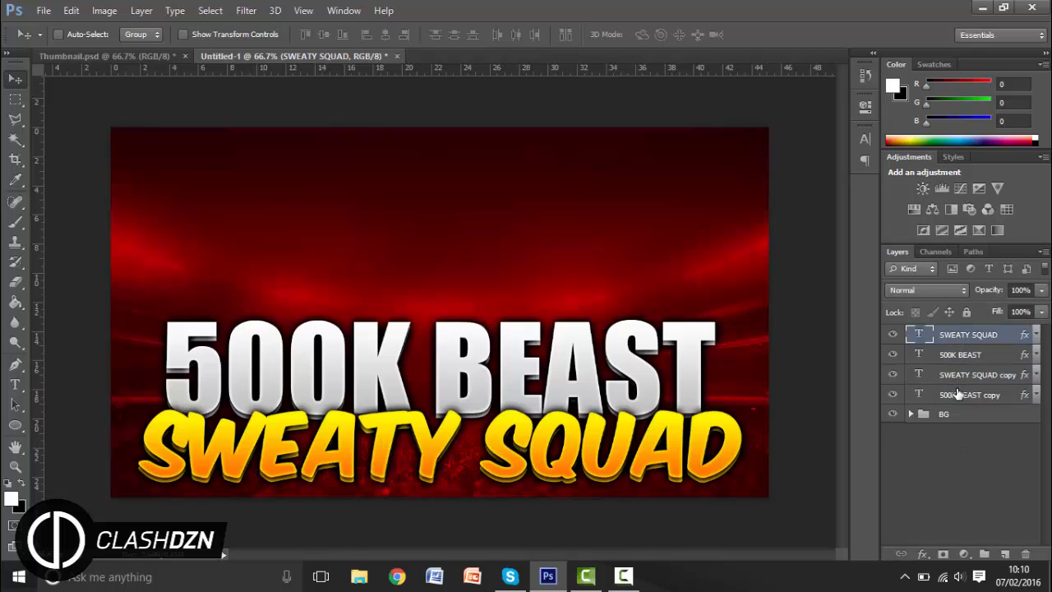
shift+click(957, 394)
key(ctrl+g)
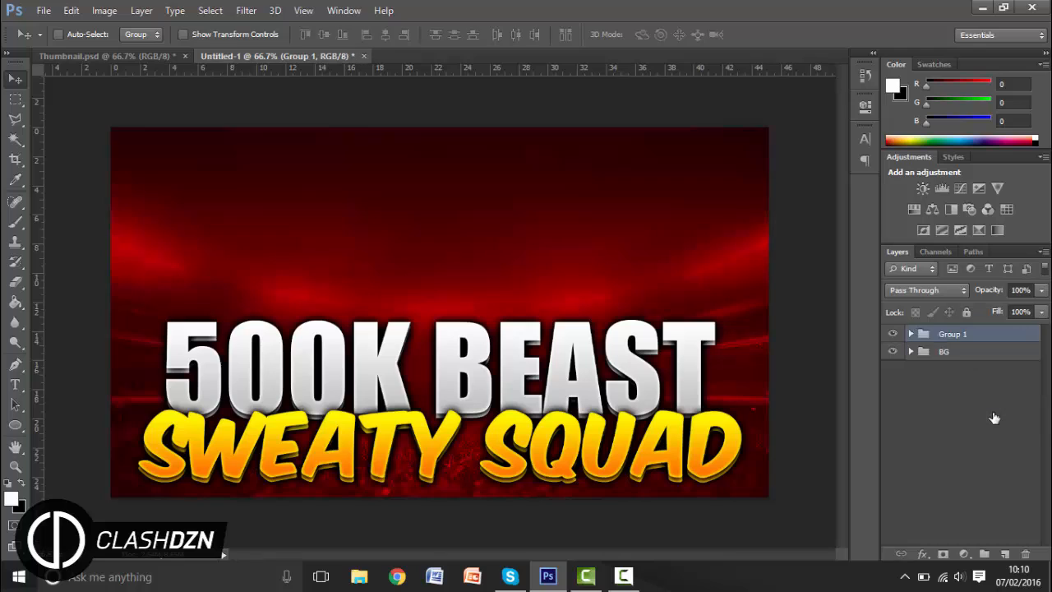
double_click(947, 335)
text(Text)
click(952, 381)
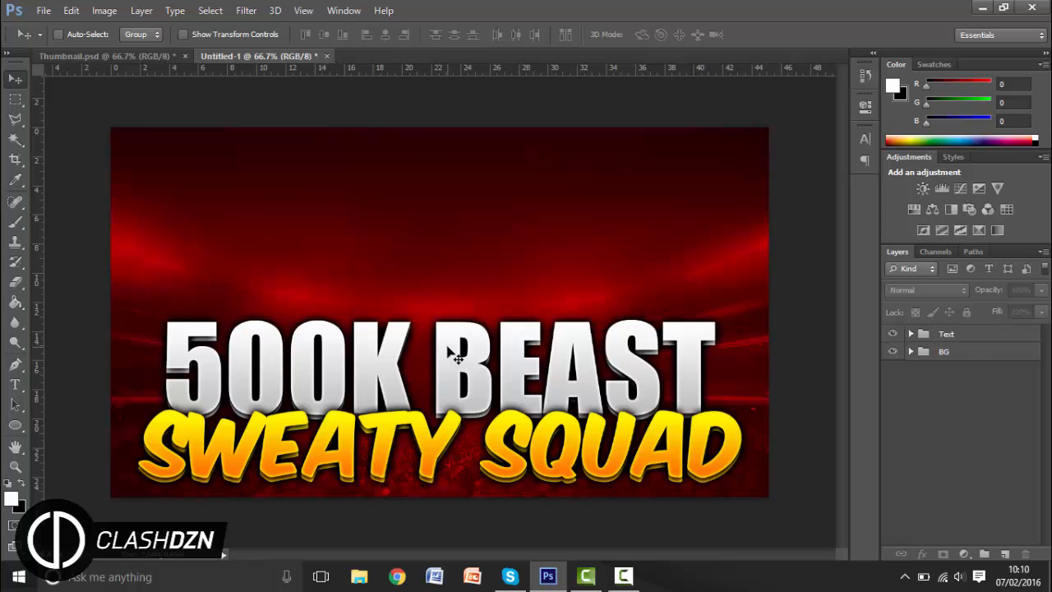
Switch to Chrome and open the Futwiz website.
click(411, 564)
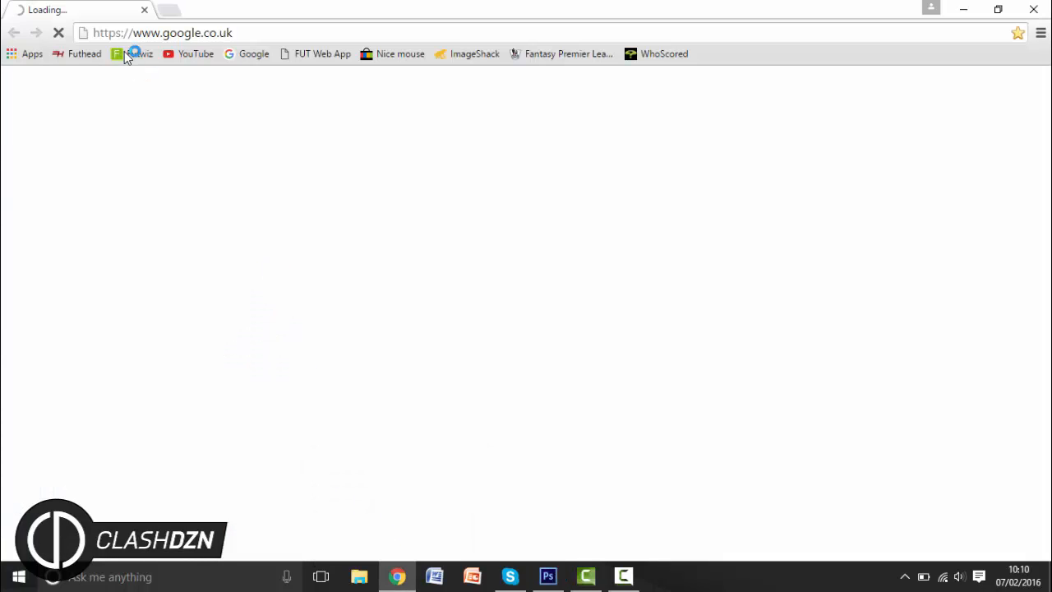
click(125, 53)
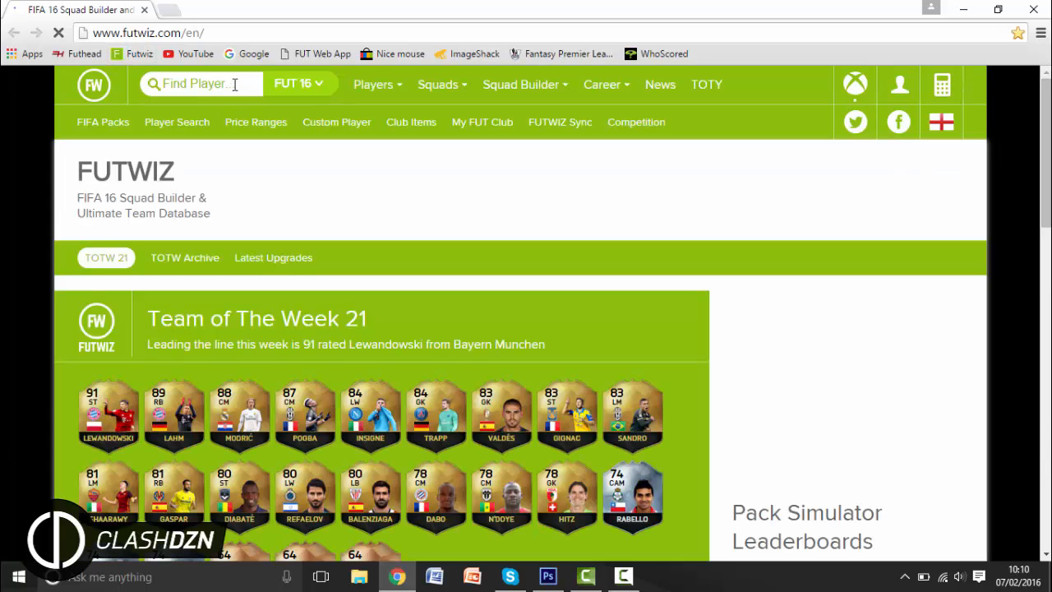
Find Aubameyang in the player search and open the page of his 86-rated Inform card.
text(a)
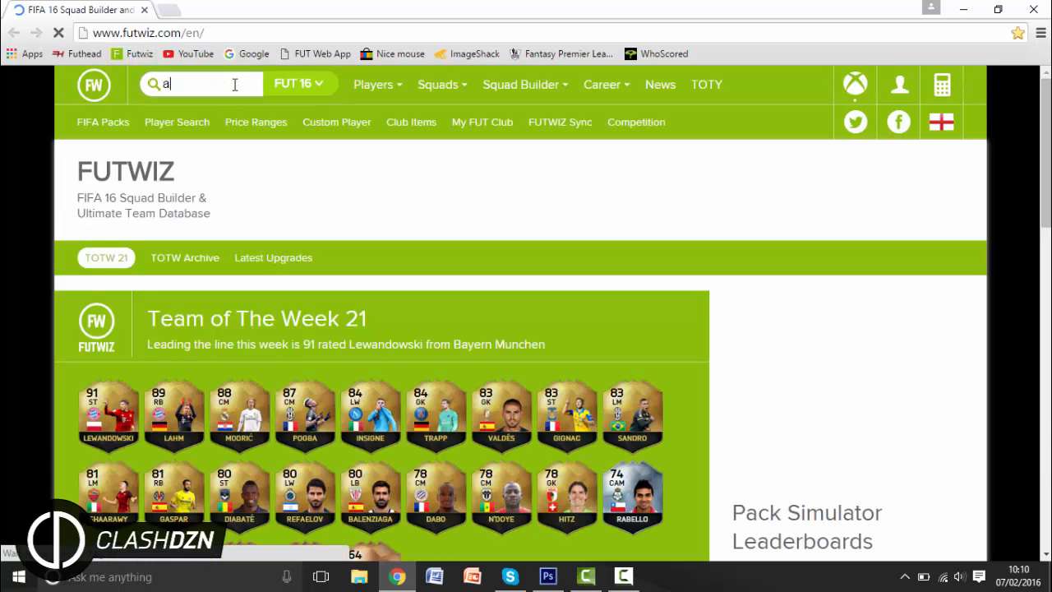
text(ubemay)
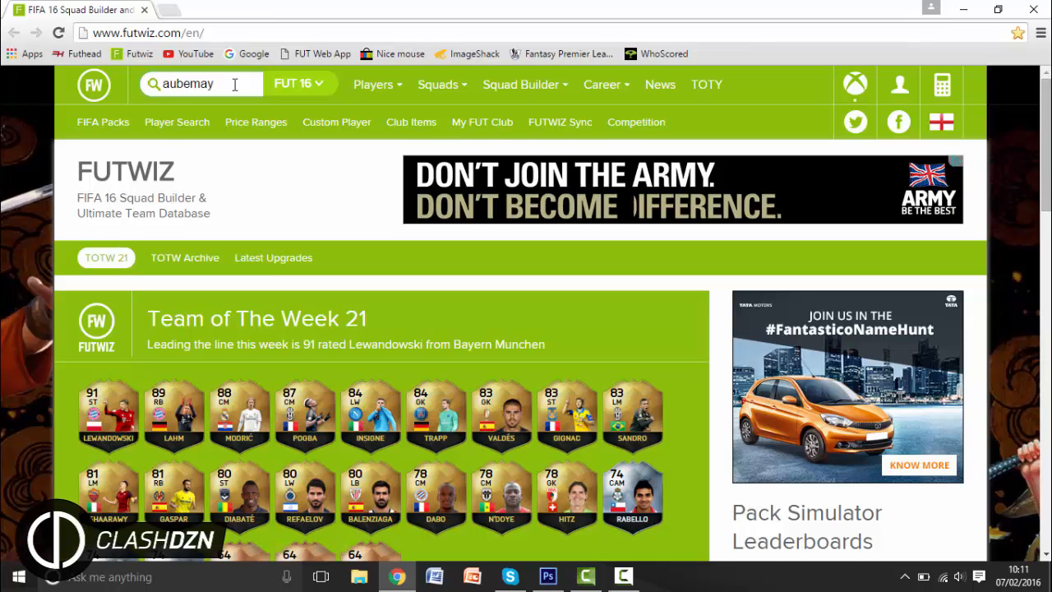
key(BackSpace)
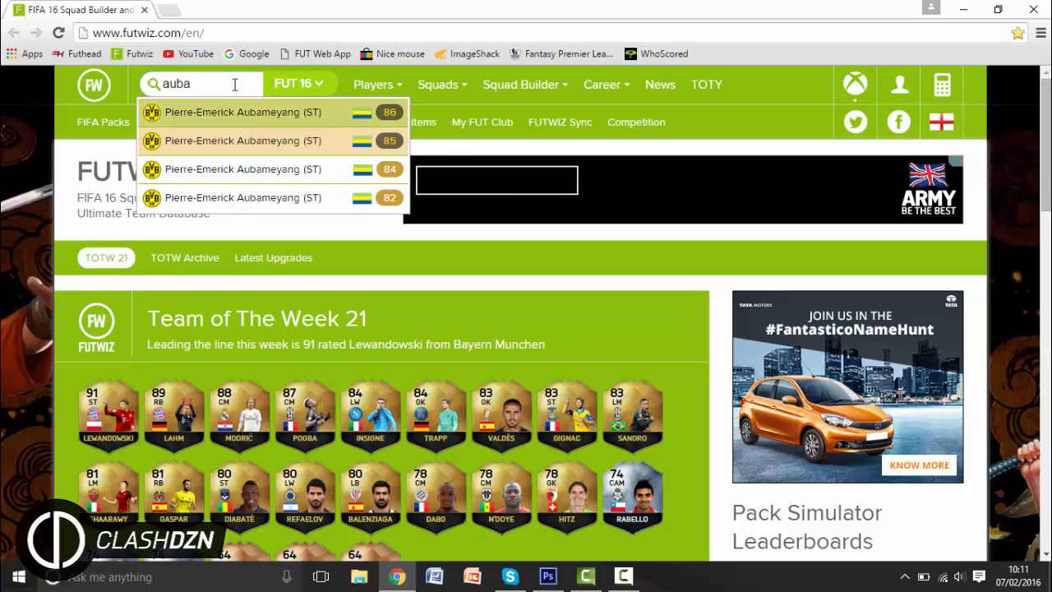
click(251, 119)
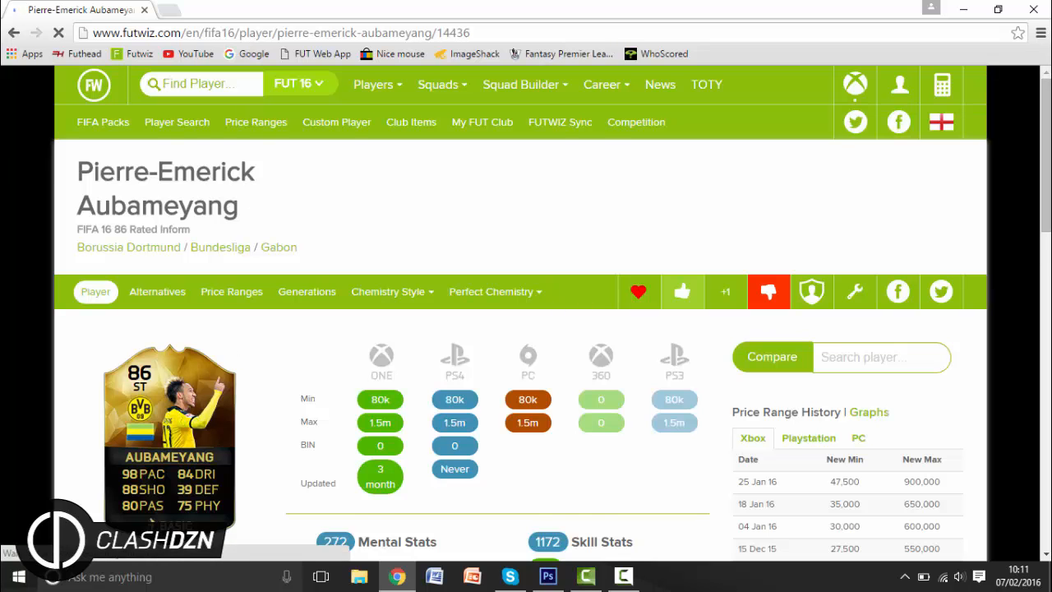
scroll(520, 328, down, 1)
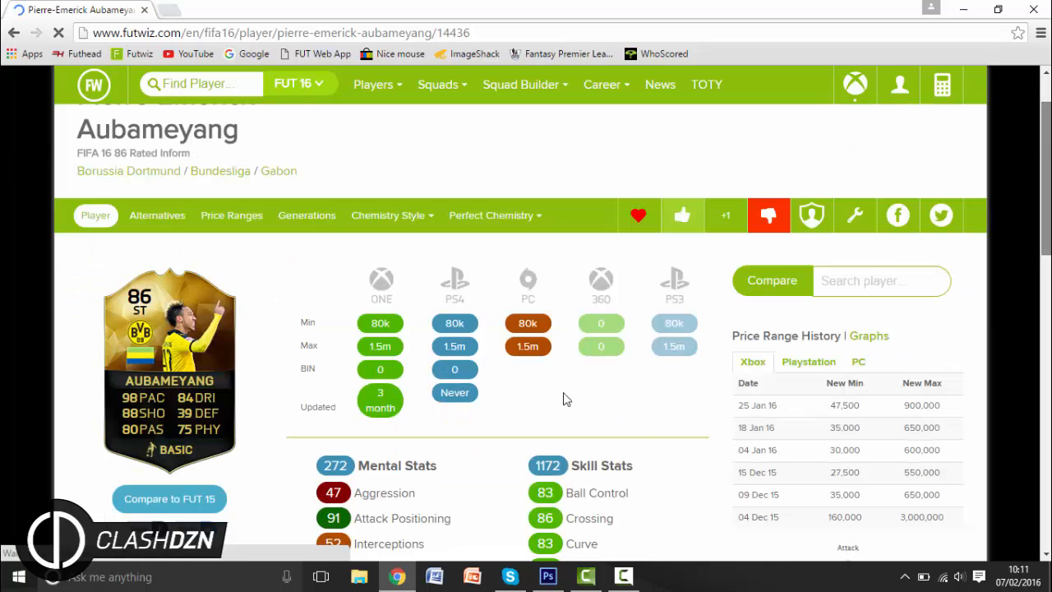
Open the Snipping Tool, capture the 86-rated Aubameyang card from the page and copy the snip.
key(super)
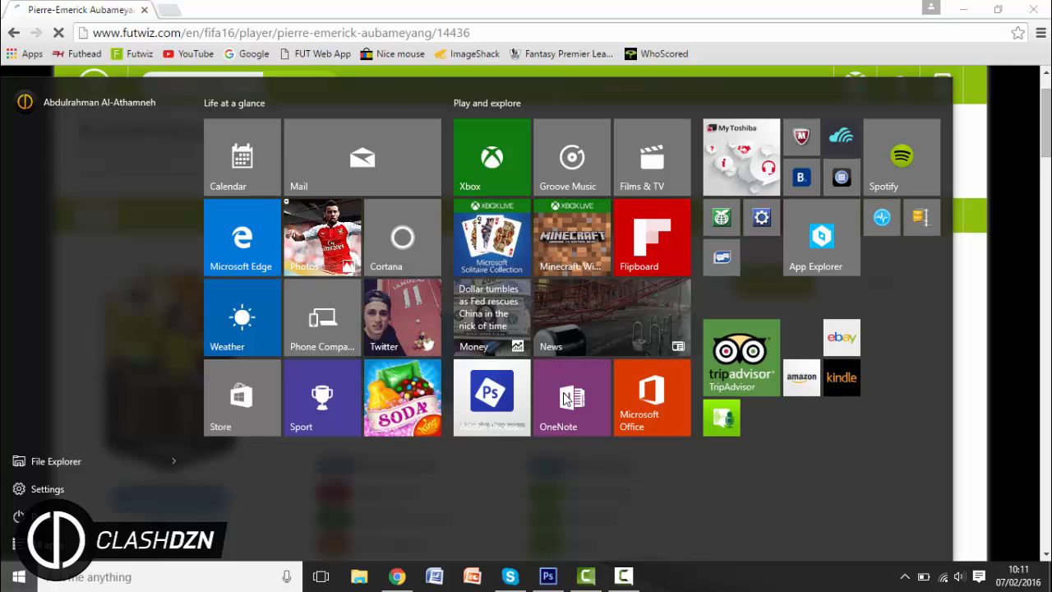
text(snippi)
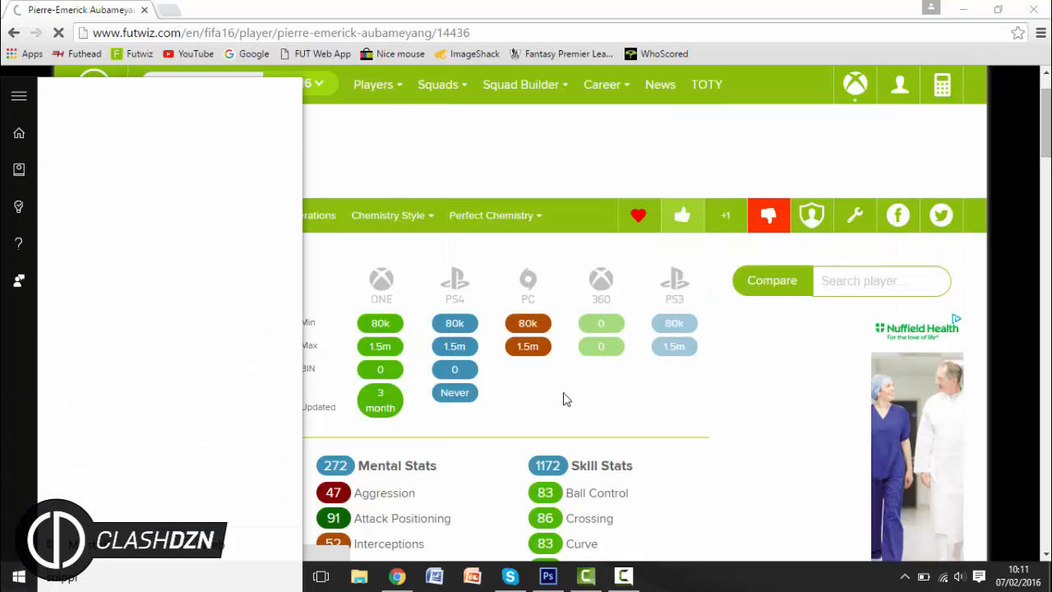
key(Return)
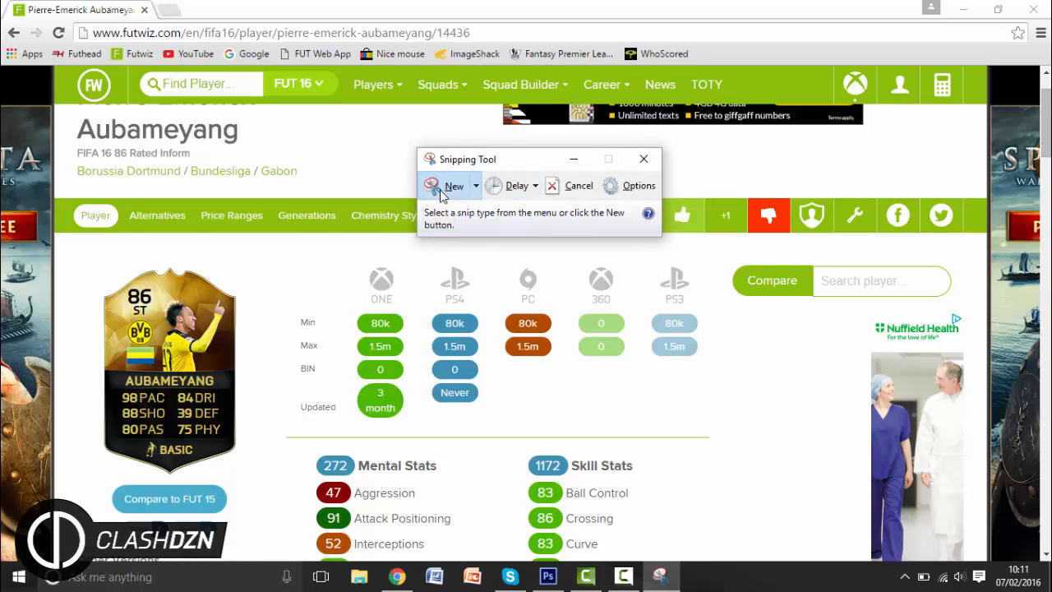
click(444, 186)
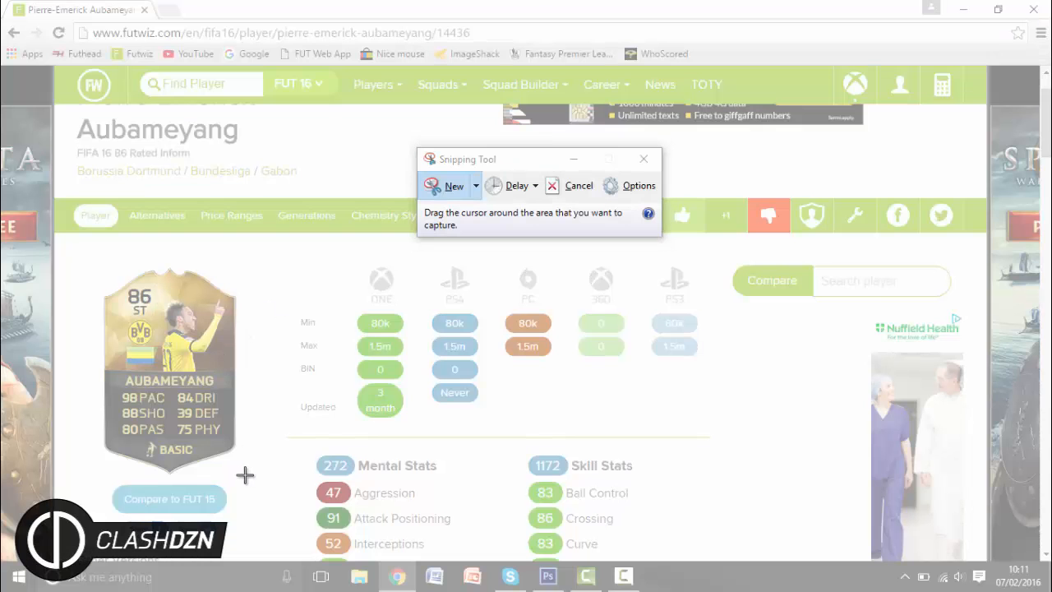
drag(244, 474, 94, 265)
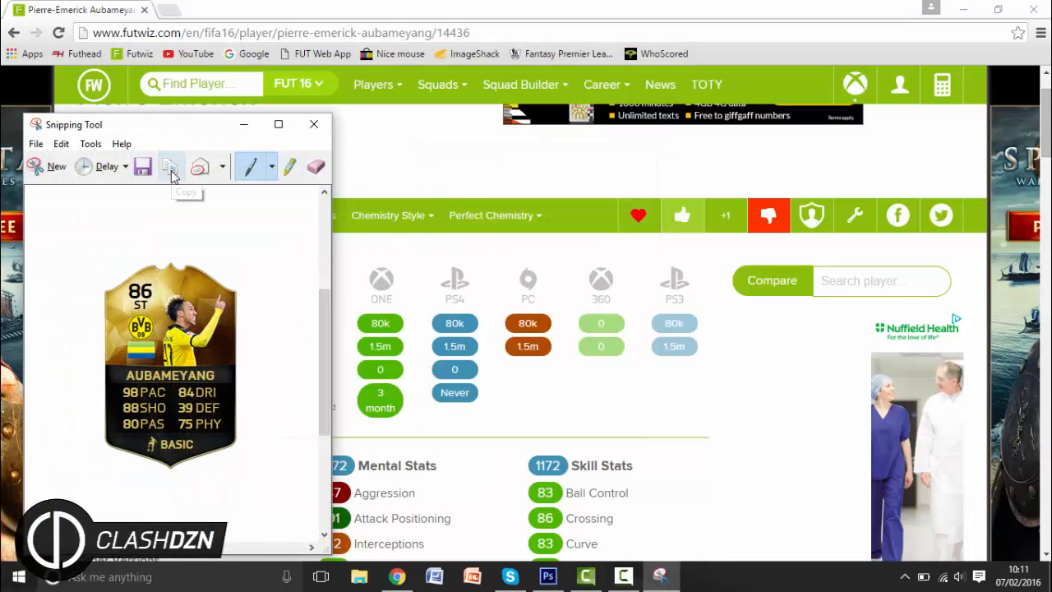
click(173, 176)
Switch to Photoshop, paste the copied card into the thumbnail document, and return to Chrome for the other cards.
click(548, 576)
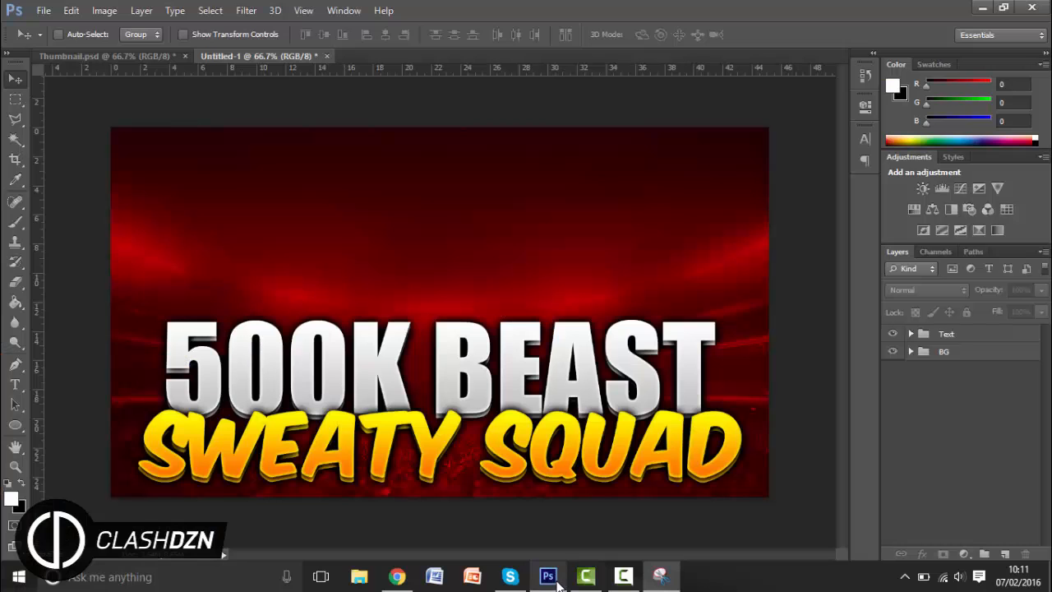
key(ctrl+v)
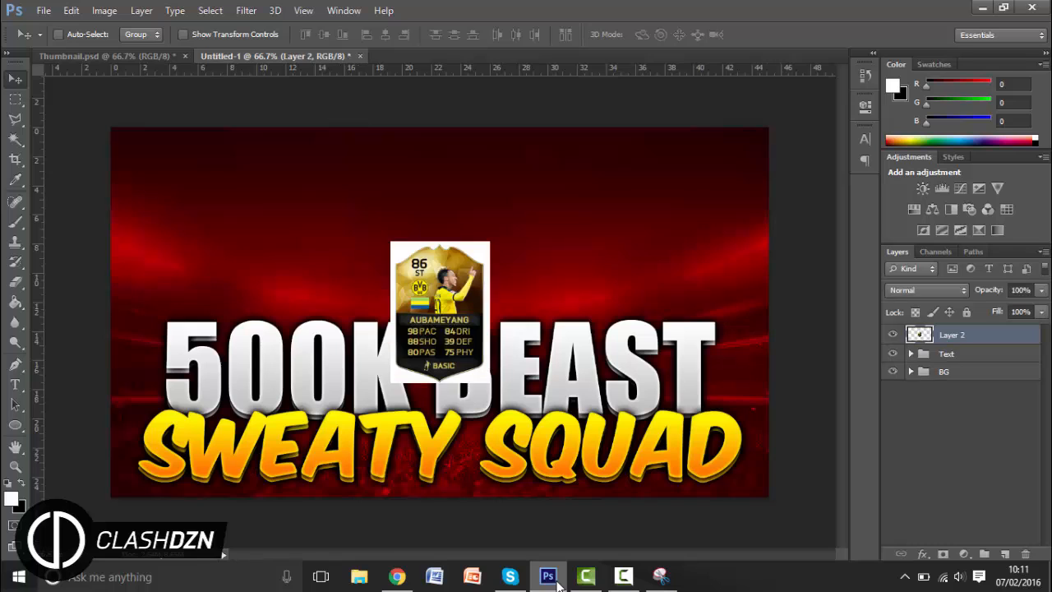
click(397, 576)
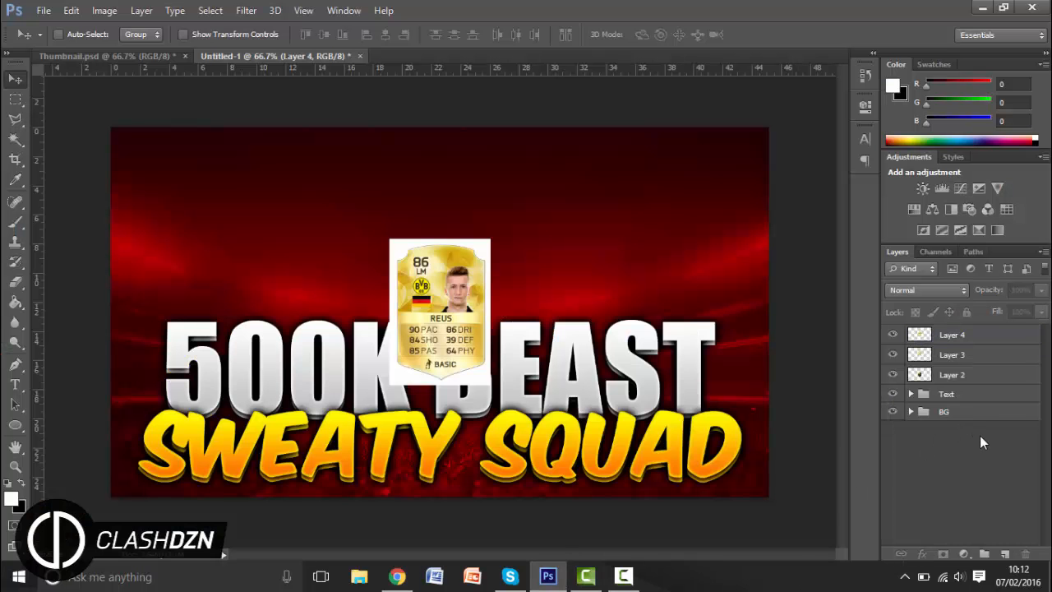
Remove the white background around the Reus card on Layer 4 using the Magic Wand, then clear the selection.
click(992, 341)
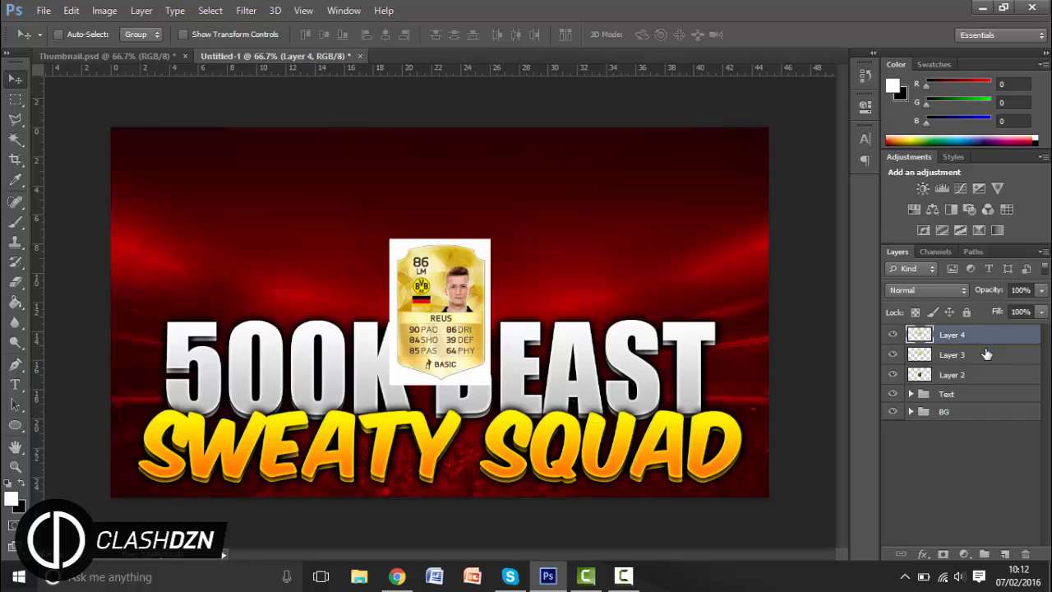
click(17, 142)
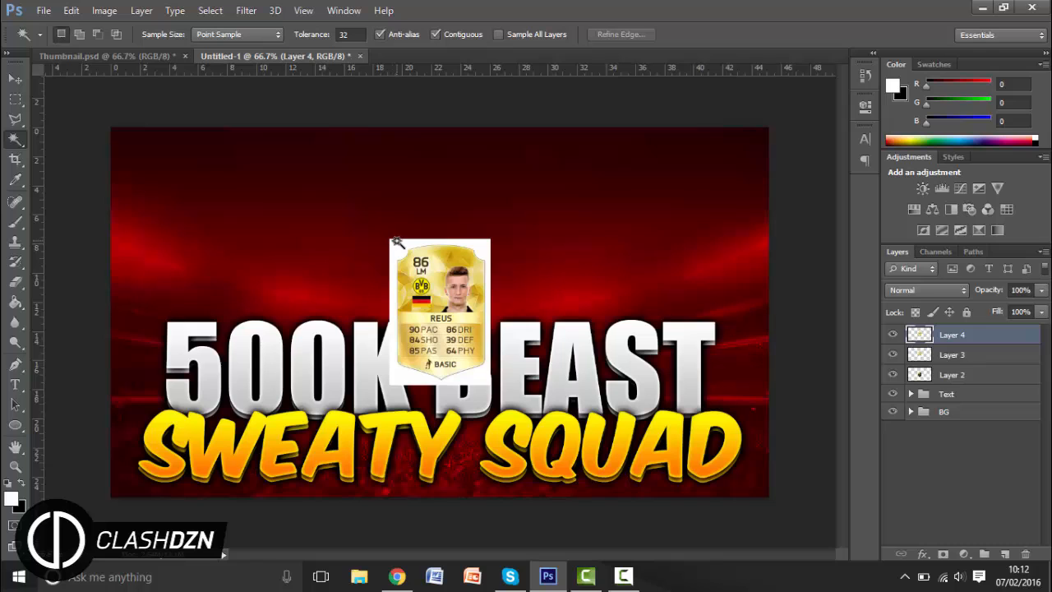
key(ctrl+plus)
click(374, 225)
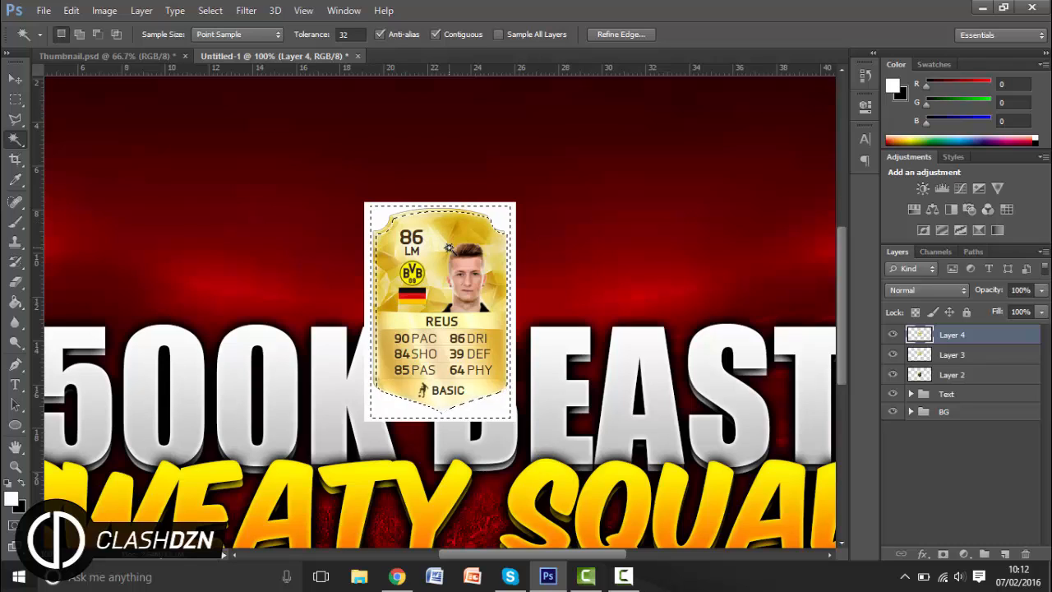
key(ctrl+d)
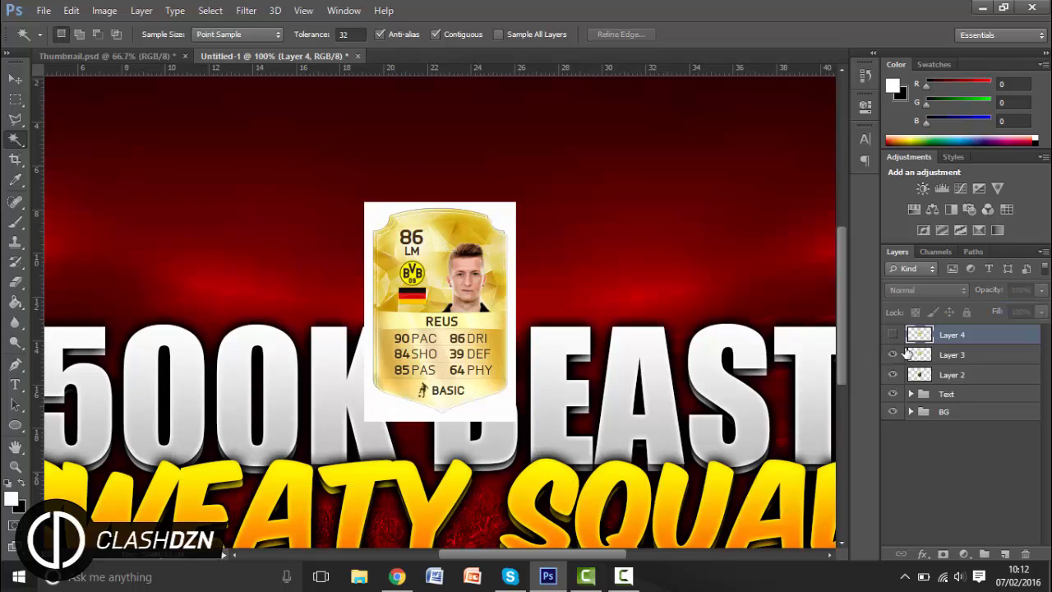
Hide the Reus card layer and remove the white background around the Robben card on Layer 3.
click(893, 335)
click(929, 355)
click(377, 220)
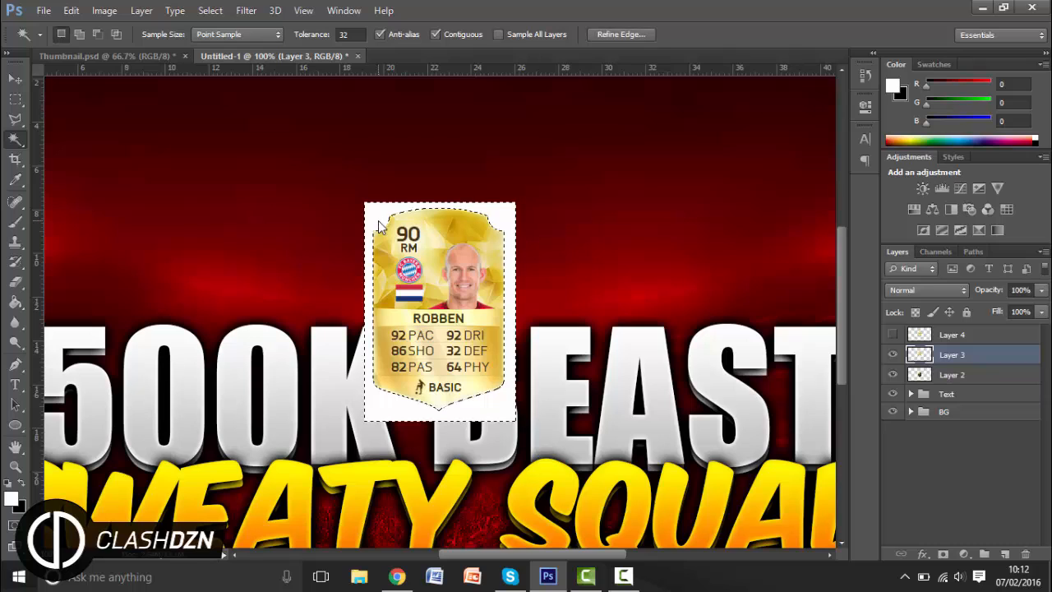
key(ctrl+d)
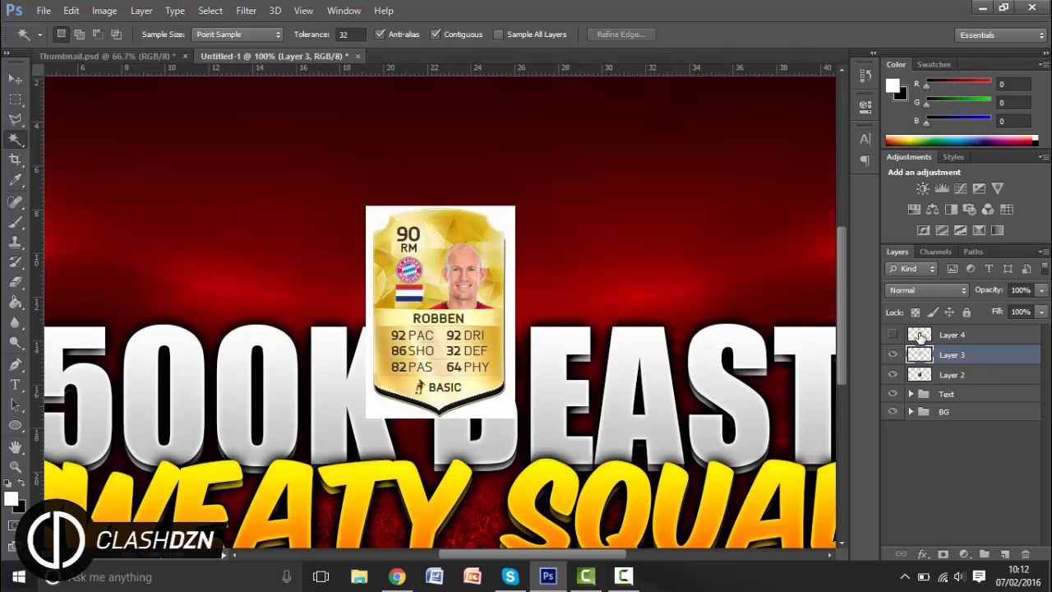
Hide the Robben card layer and remove the white background around the Aubameyang card on Layer 2.
click(893, 354)
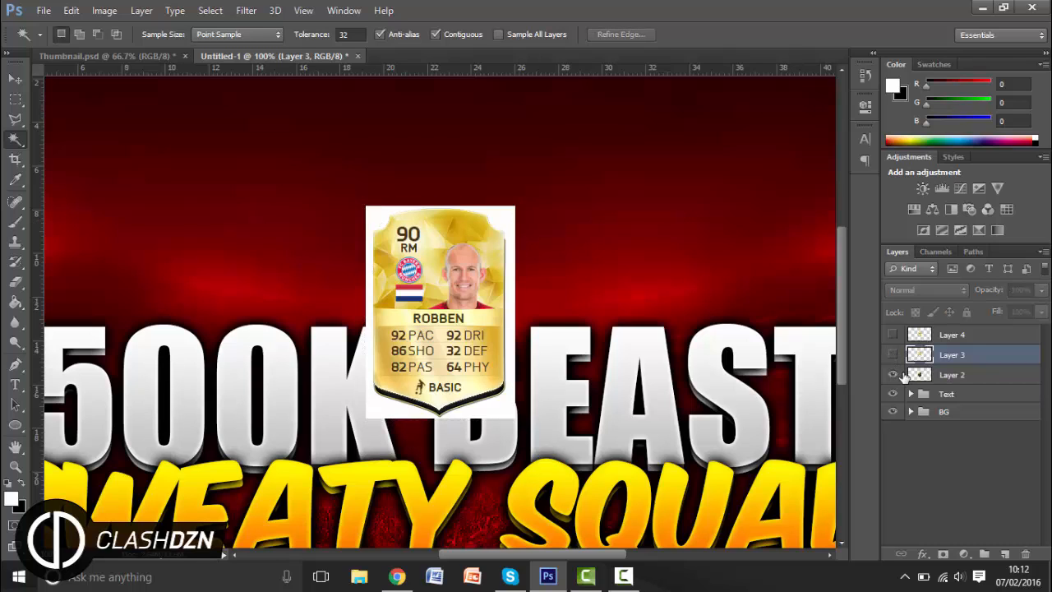
click(510, 219)
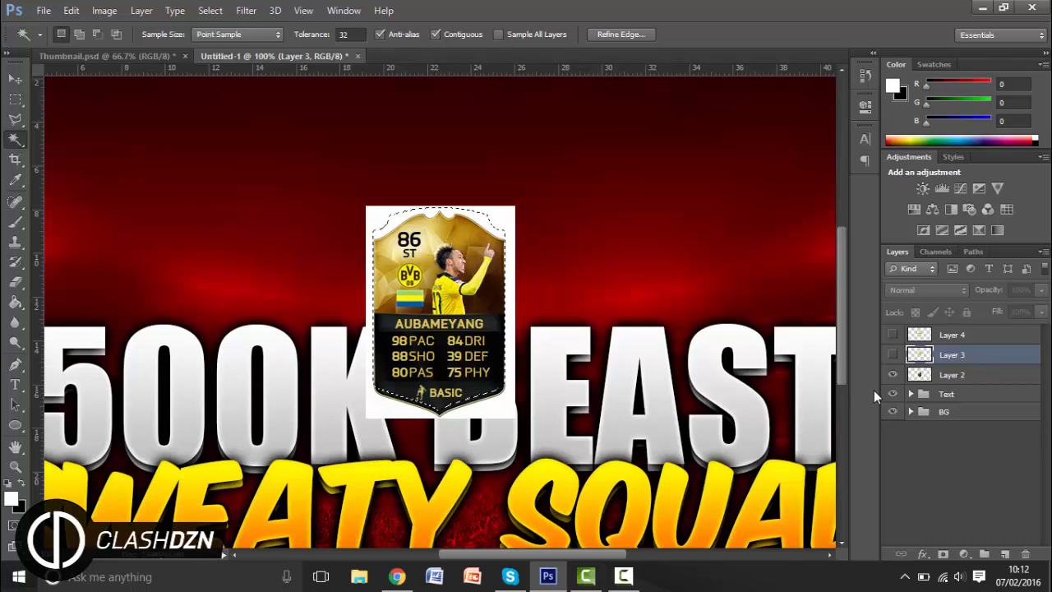
key(ctrl+d)
click(904, 375)
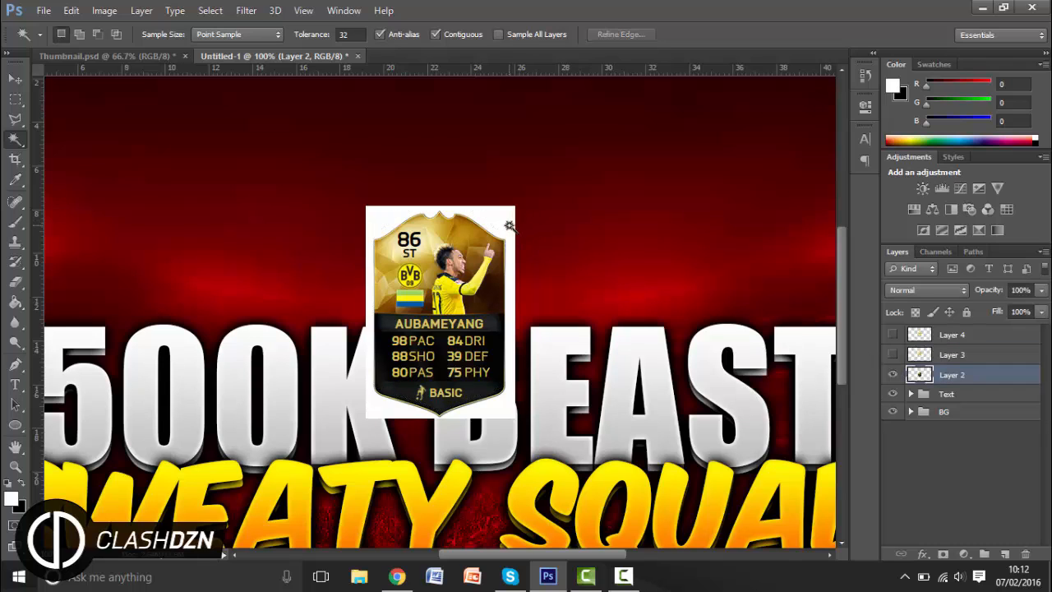
click(510, 225)
key(Delete)
key(ctrl+d)
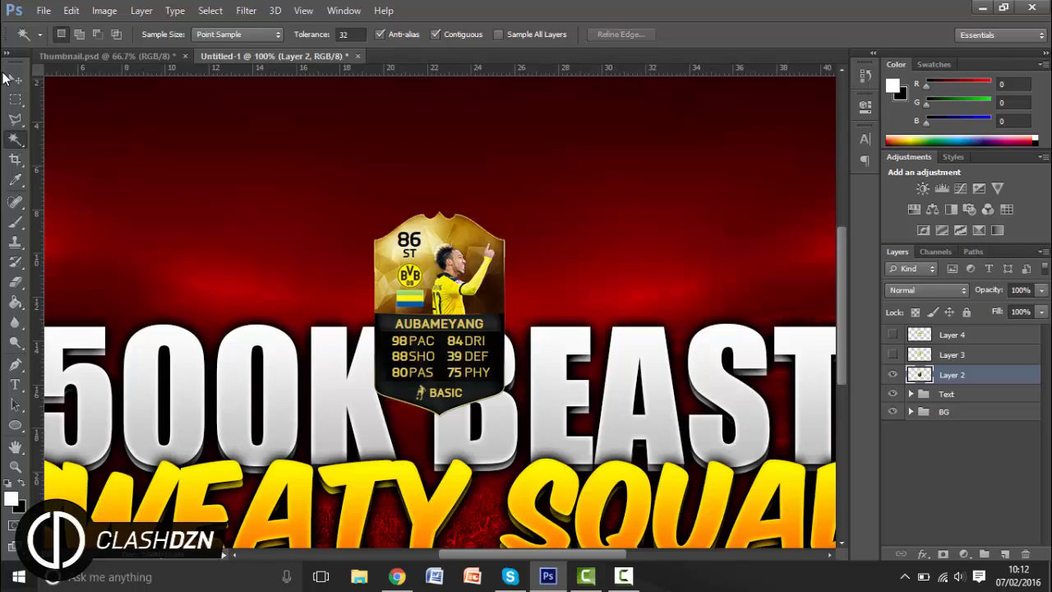
Show the Robben and Reus card layers again and centre each of the three cards horizontally and vertically on the canvas.
click(15, 78)
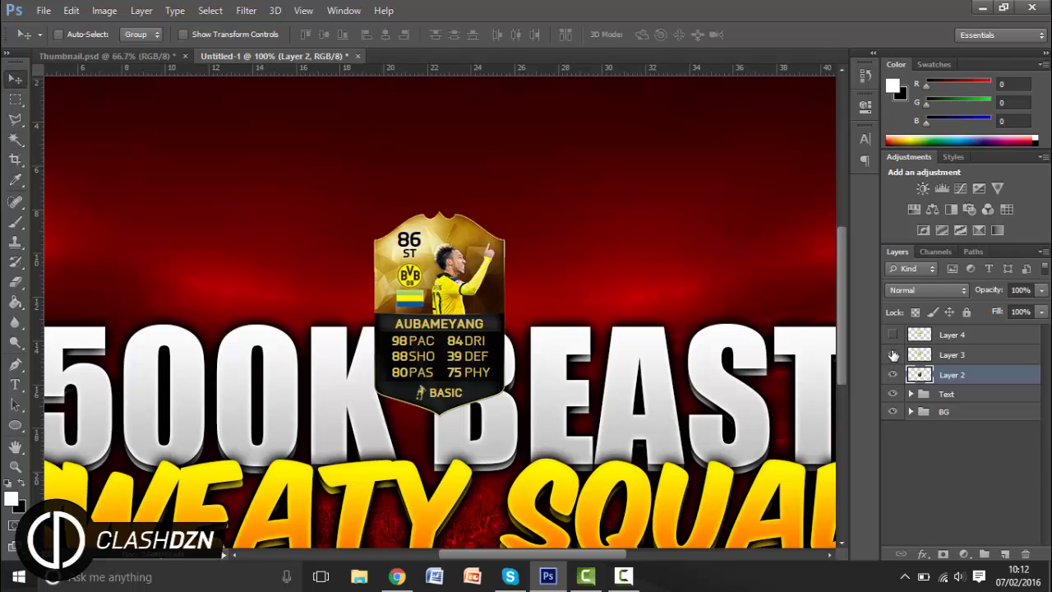
click(893, 354)
click(892, 334)
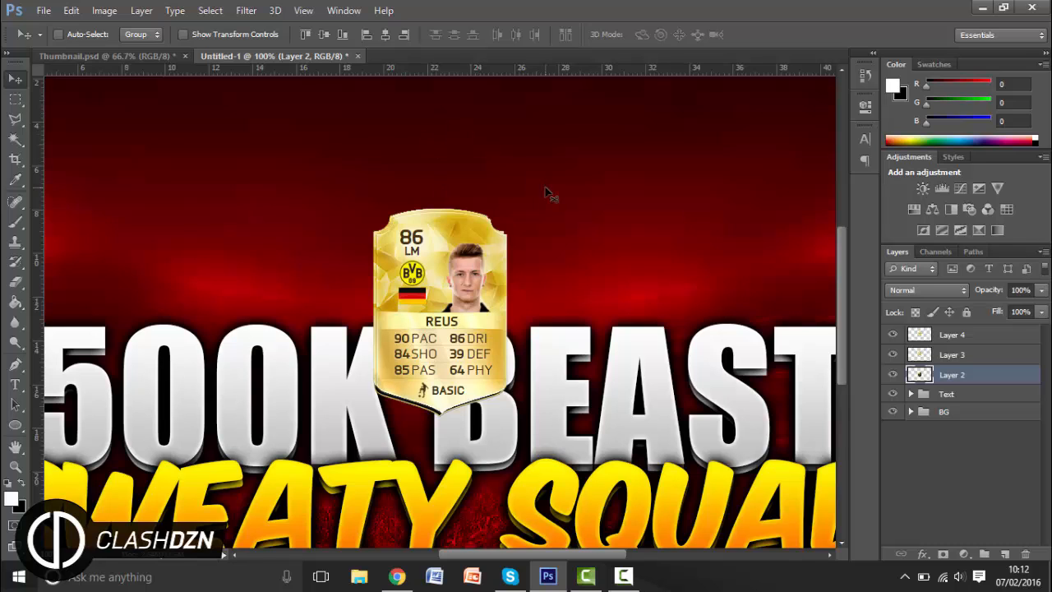
key(ctrl+0)
key(ctrl+a)
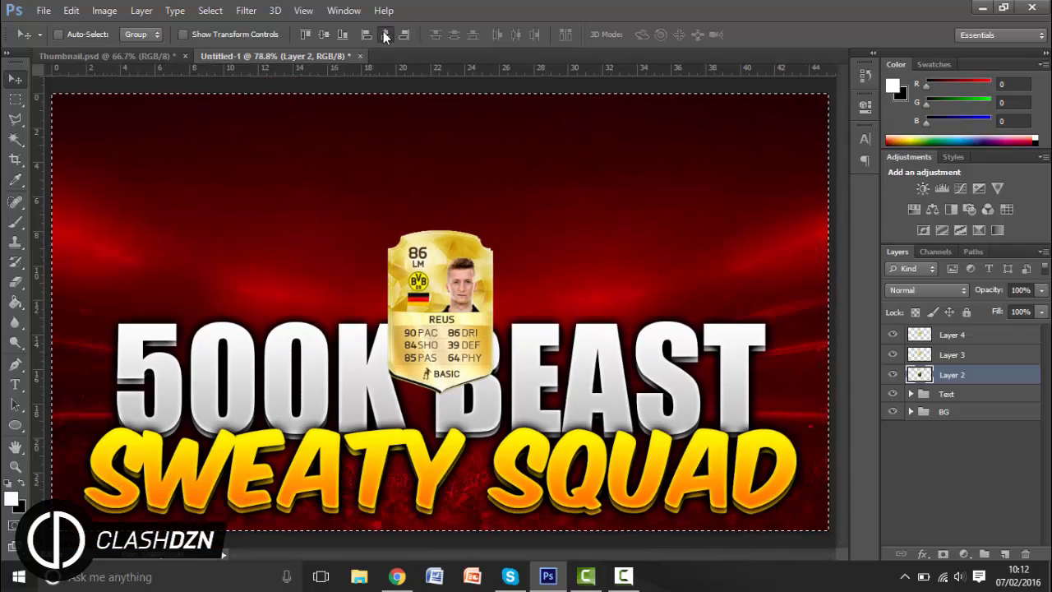
click(950, 355)
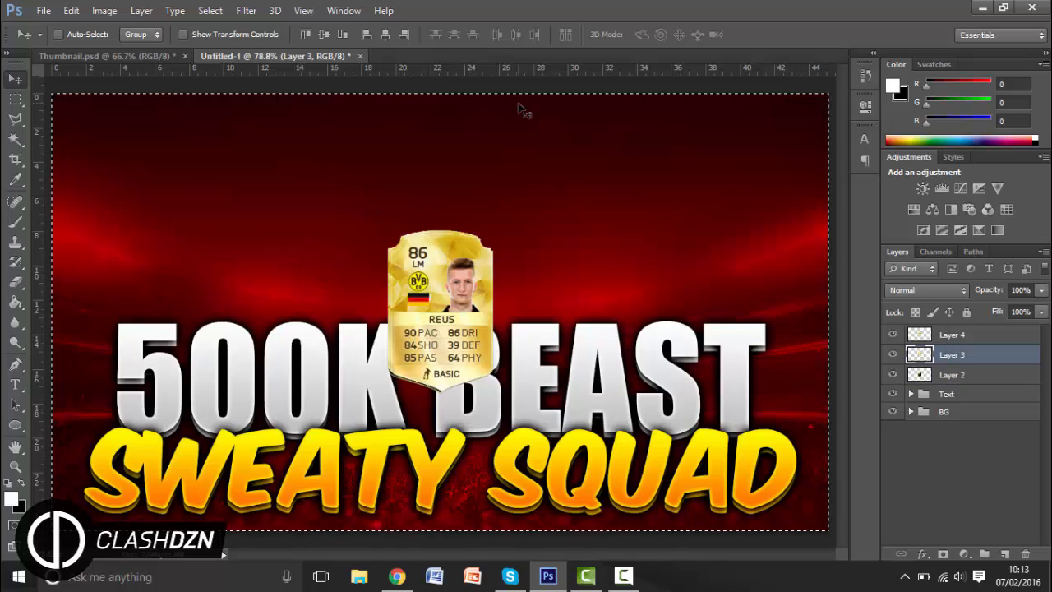
click(325, 39)
click(953, 335)
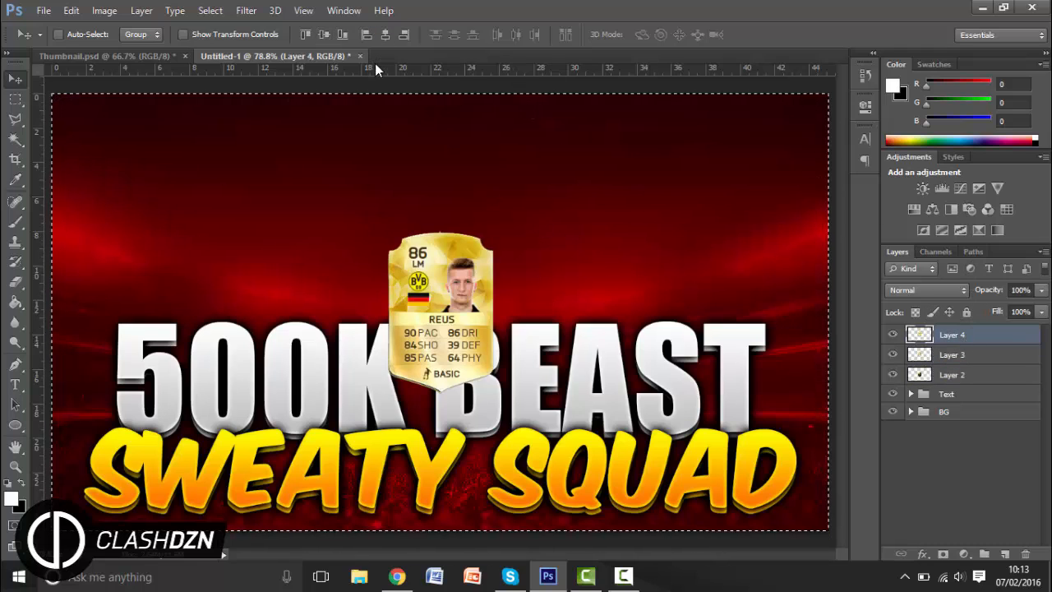
click(323, 36)
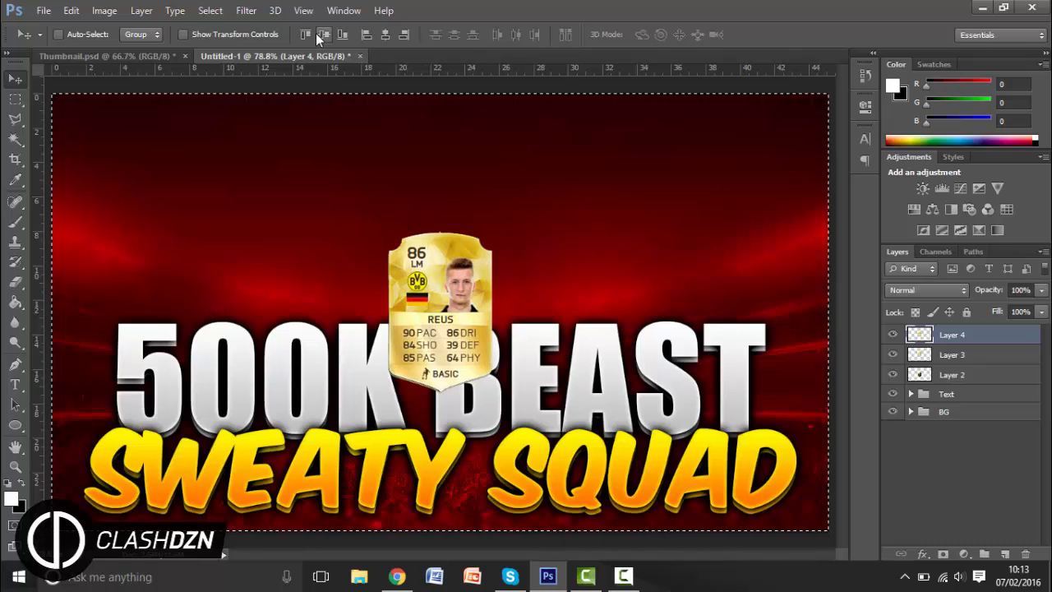
key(ctrl+d)
Enlarge the three card layers together until they fill most of the canvas height, and centre them horizontally on the canvas.
shift+click(951, 375)
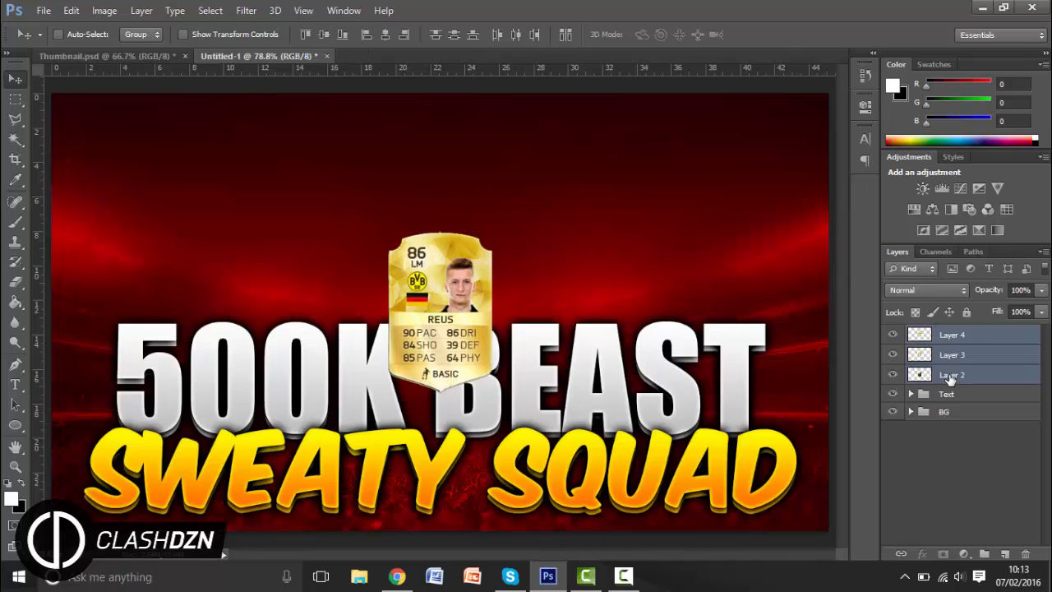
key(ctrl+t)
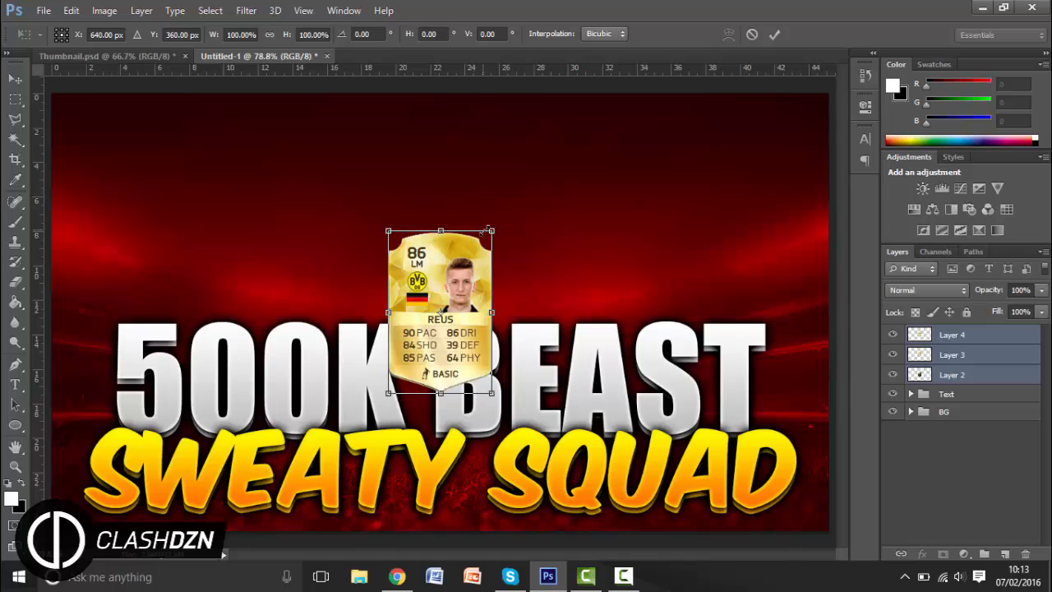
drag(491, 231, 614, 155)
key(Return)
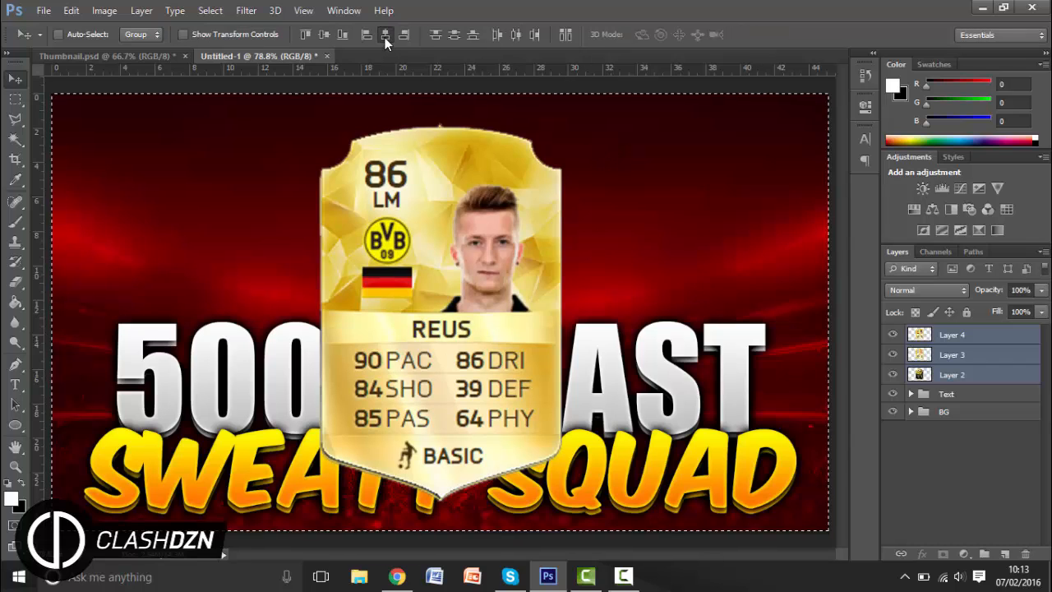
click(385, 37)
click(936, 444)
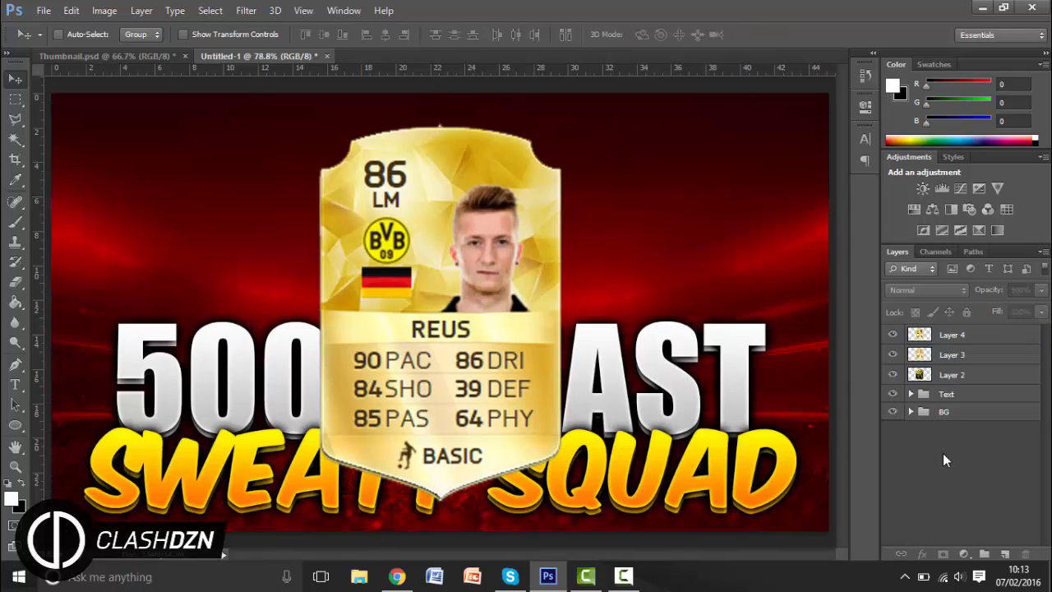
Hide the Robben card layer, move the Aubameyang layer to the top of the stack, and select the Reus layer.
click(893, 354)
click(893, 335)
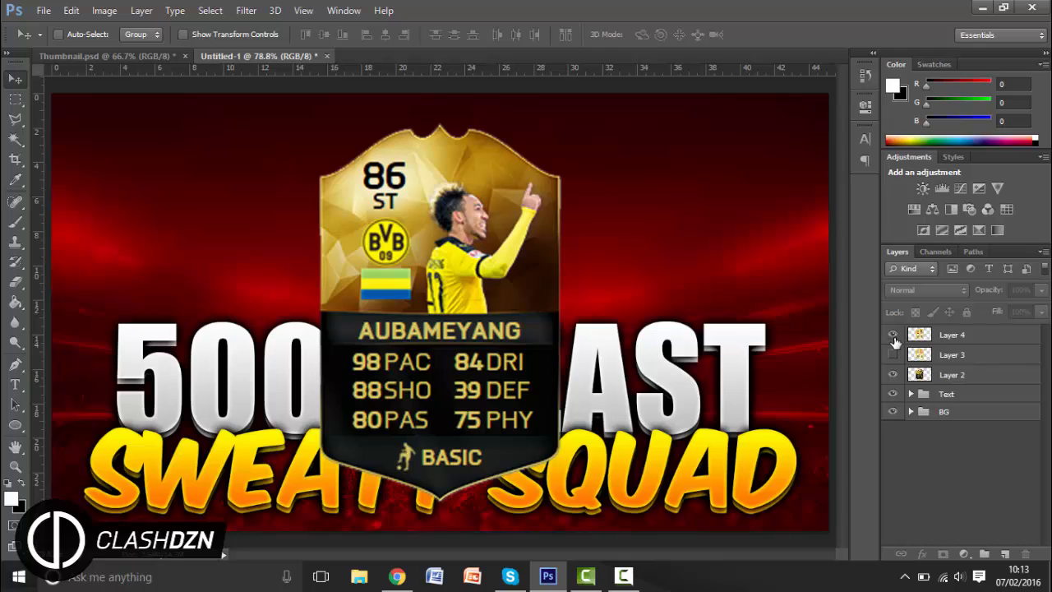
click(893, 335)
drag(931, 374, 937, 329)
click(940, 356)
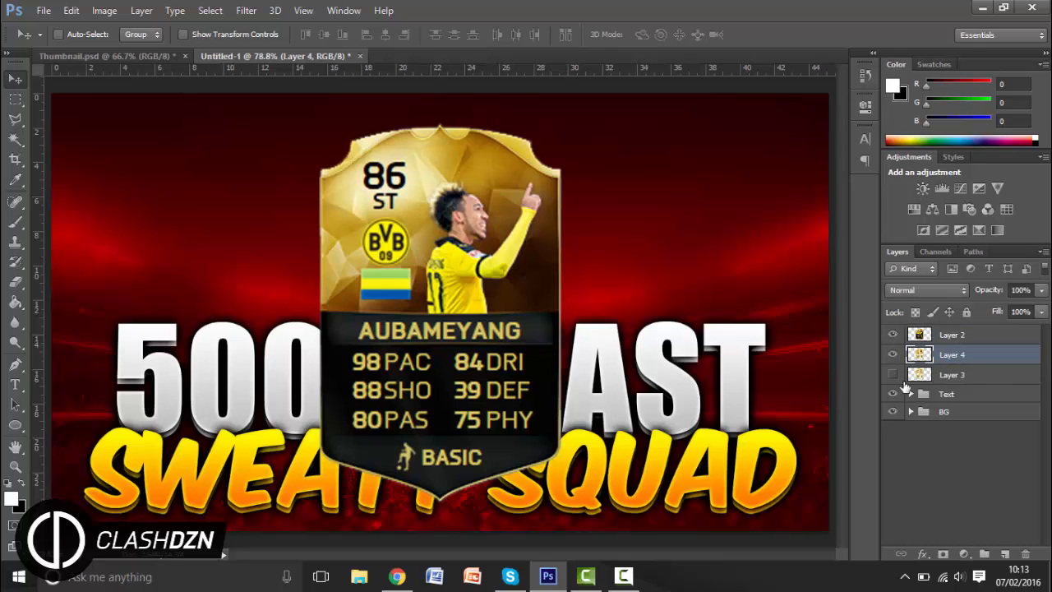
Scale the Reus and Robben card layers down together to about 85% around their centre.
shift+click(929, 376)
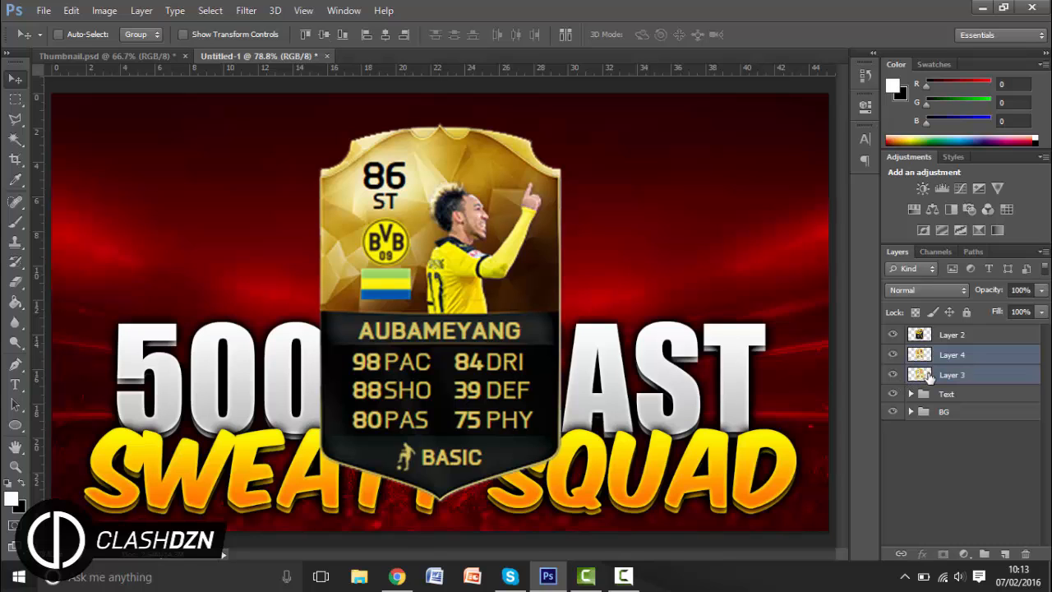
key(ctrl+t)
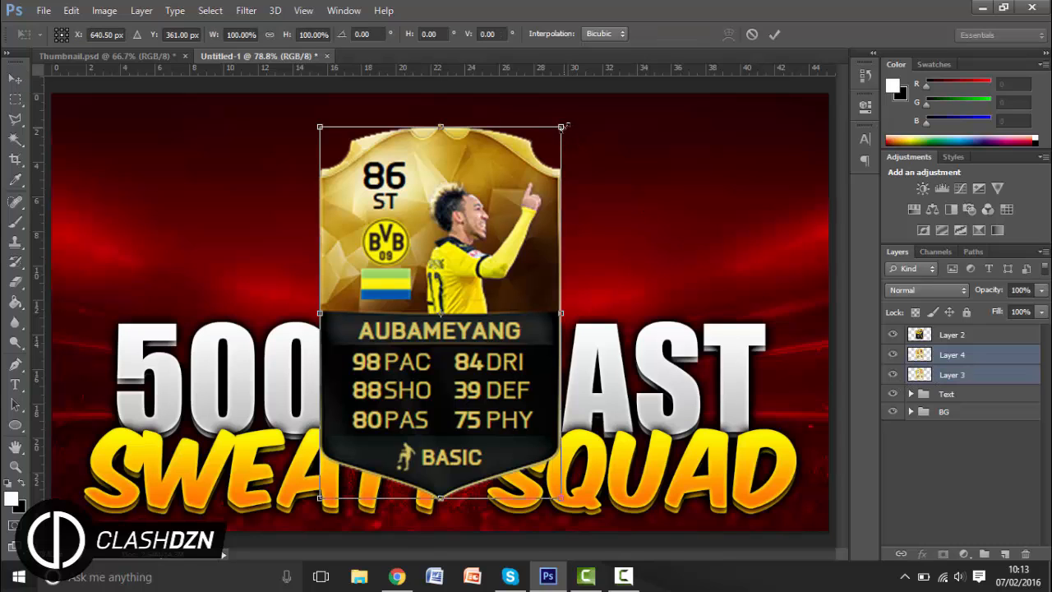
drag(562, 127, 545, 153)
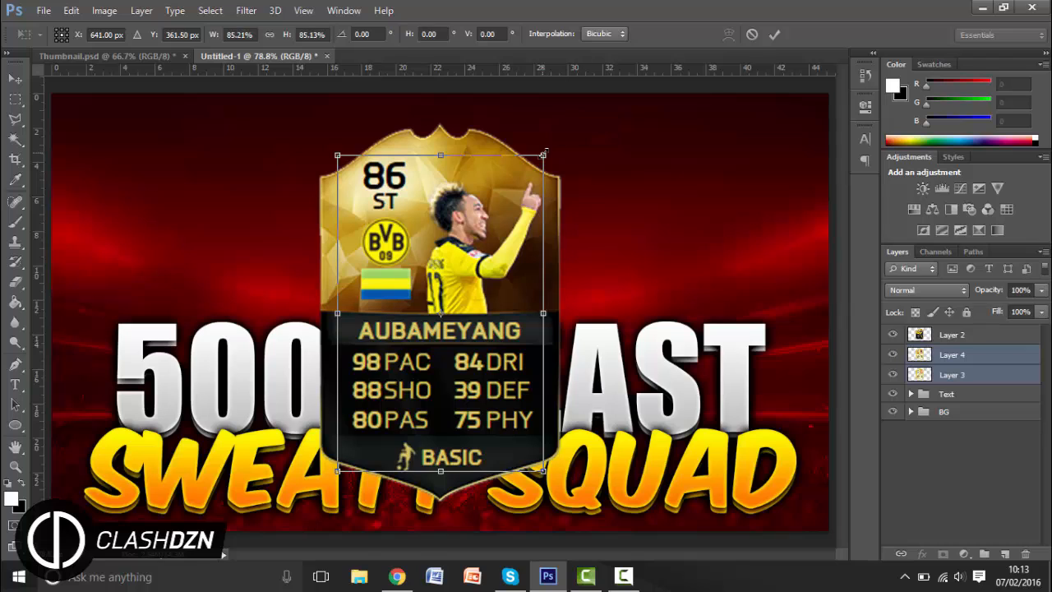
key(Return)
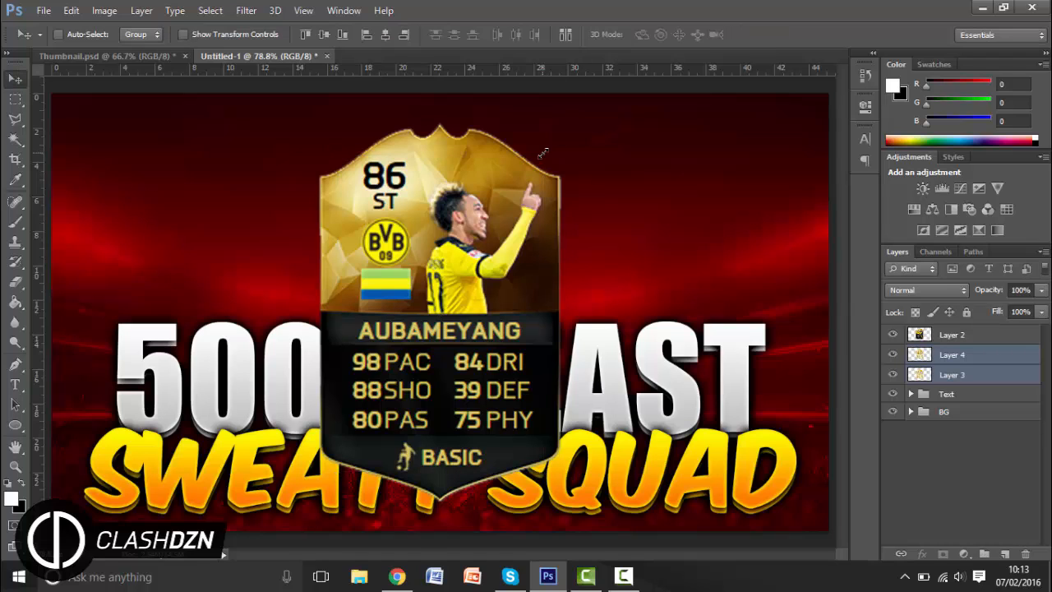
Move the Reus card to the left of the Aubameyang card and the Robben card to its right, both partly behind it.
click(941, 364)
drag(632, 339, 784, 331)
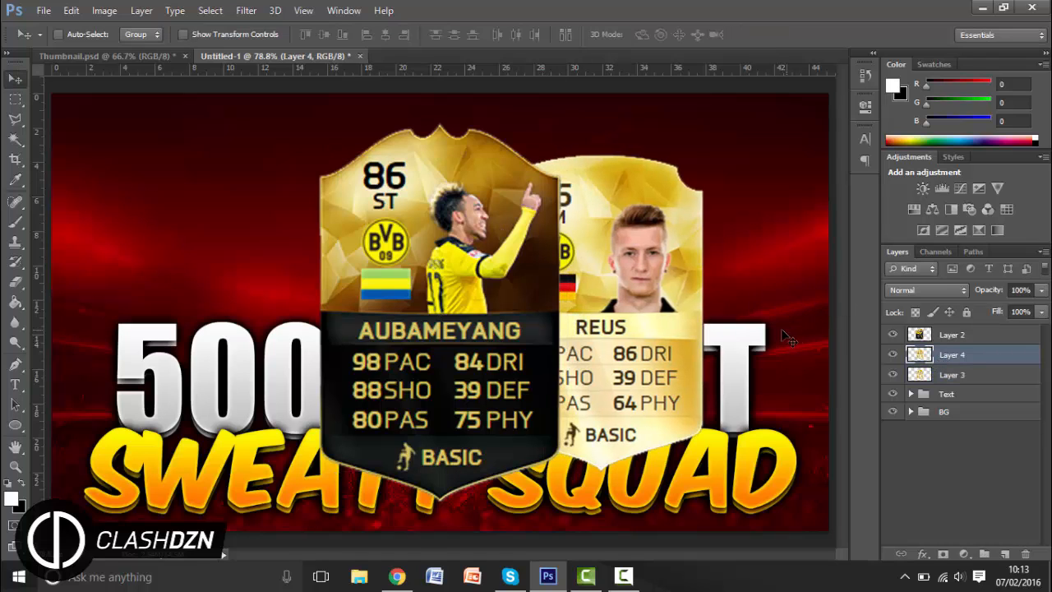
drag(673, 333, 328, 323)
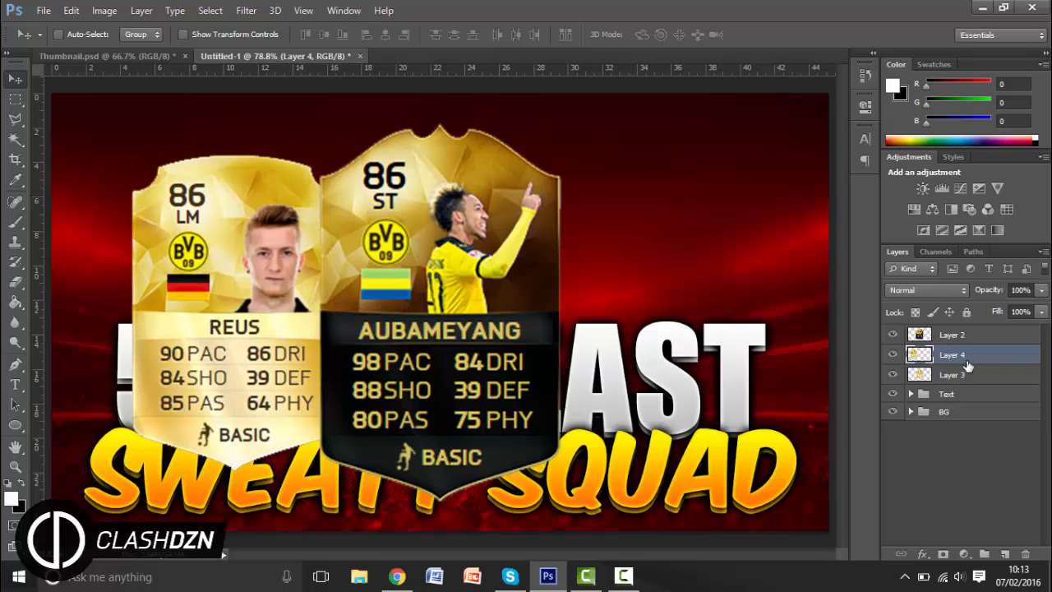
click(968, 376)
drag(603, 333, 700, 342)
click(935, 422)
Group the three card layers, name the group Cards, and place it below the Text group.
click(953, 377)
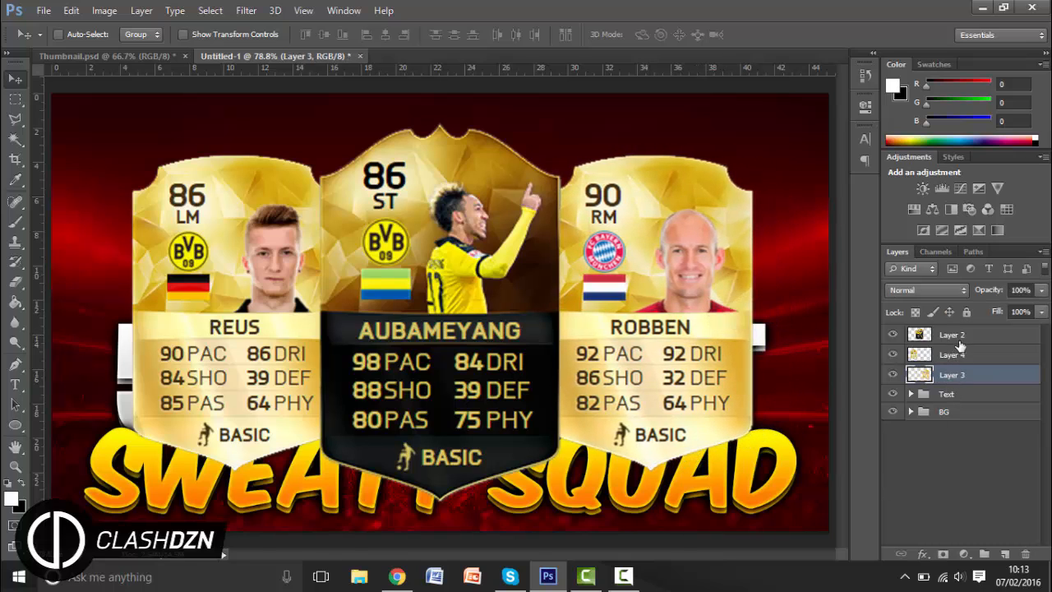
shift+click(958, 337)
key(ctrl+g)
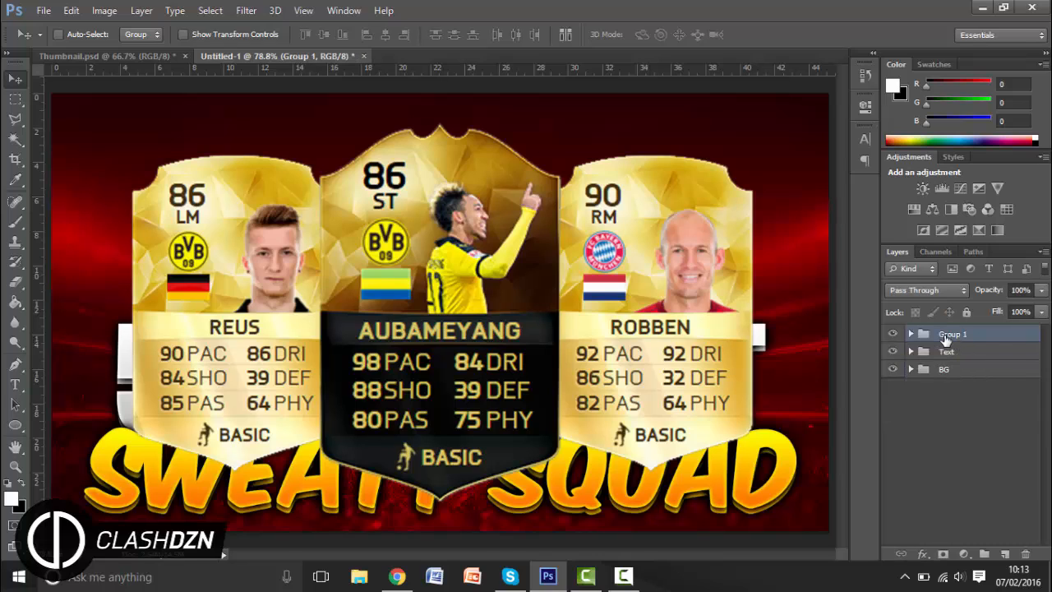
double_click(950, 334)
click(1003, 337)
drag(1013, 335, 1006, 360)
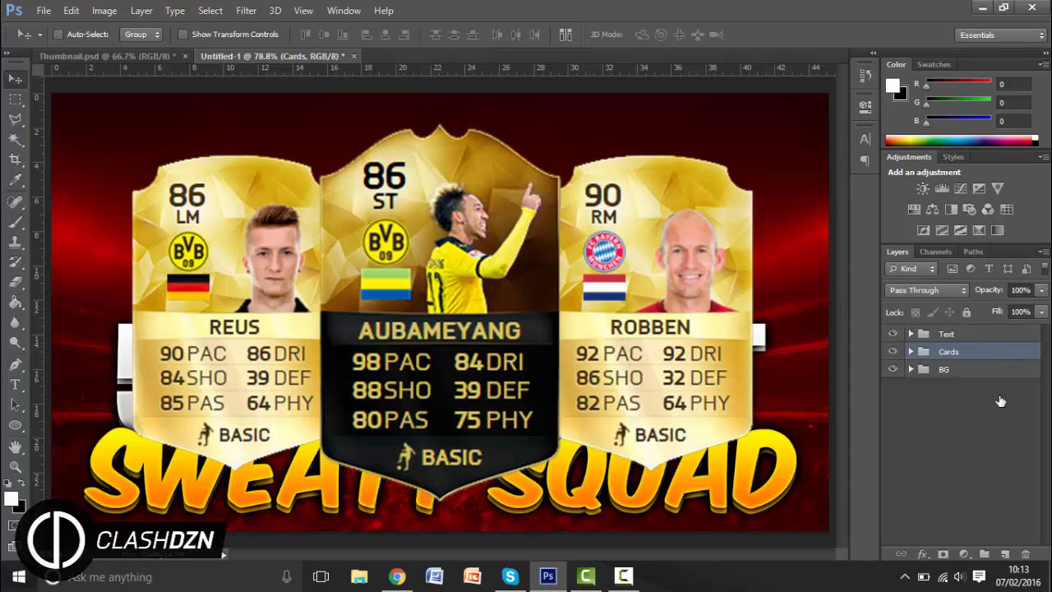
click(995, 402)
Nudge the Text group slightly down over the cards and deselect the layers.
click(941, 352)
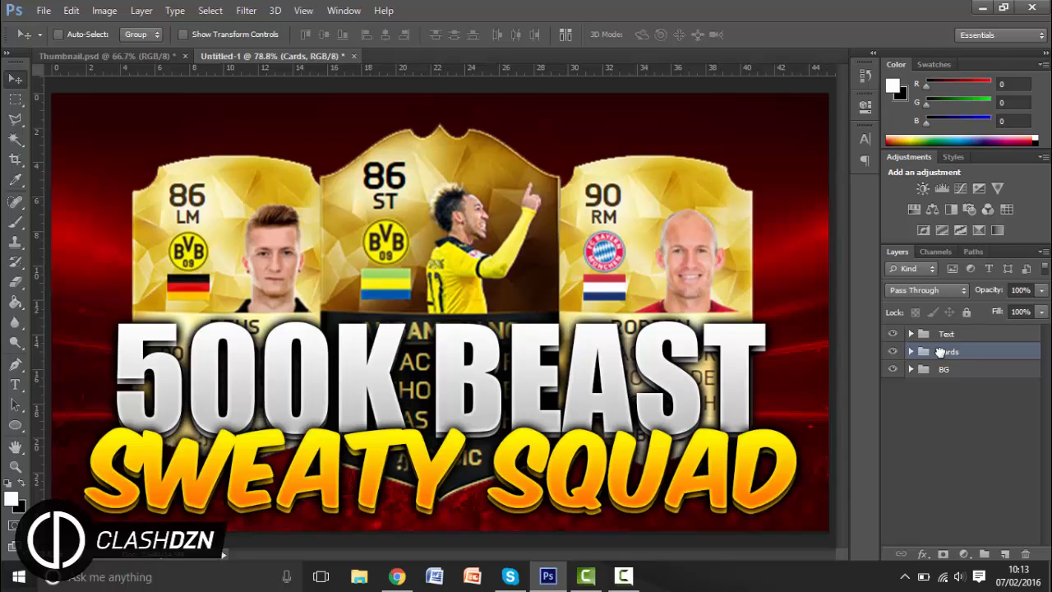
click(933, 387)
click(941, 334)
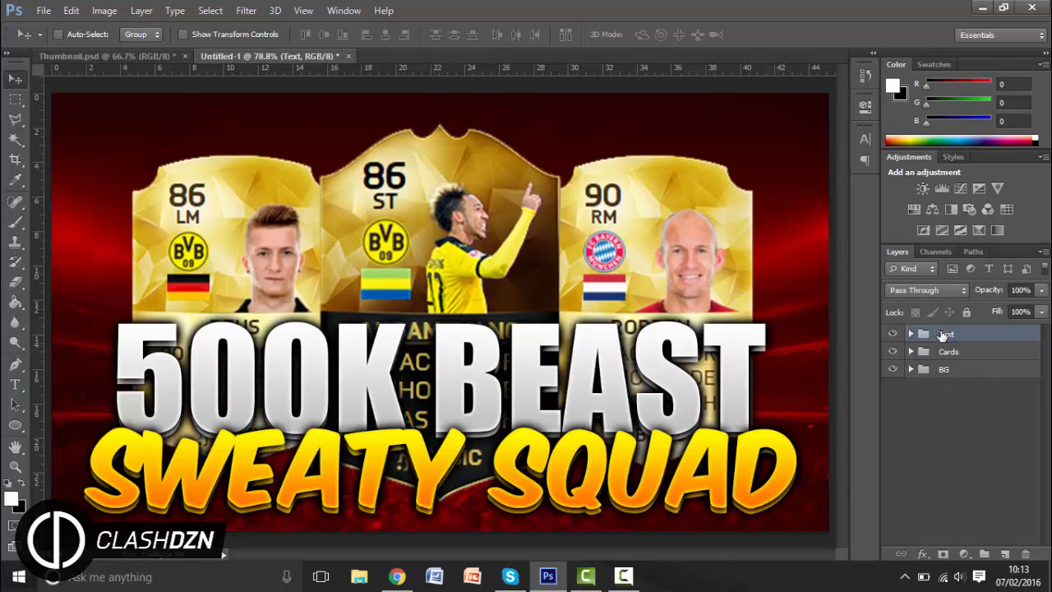
click(964, 434)
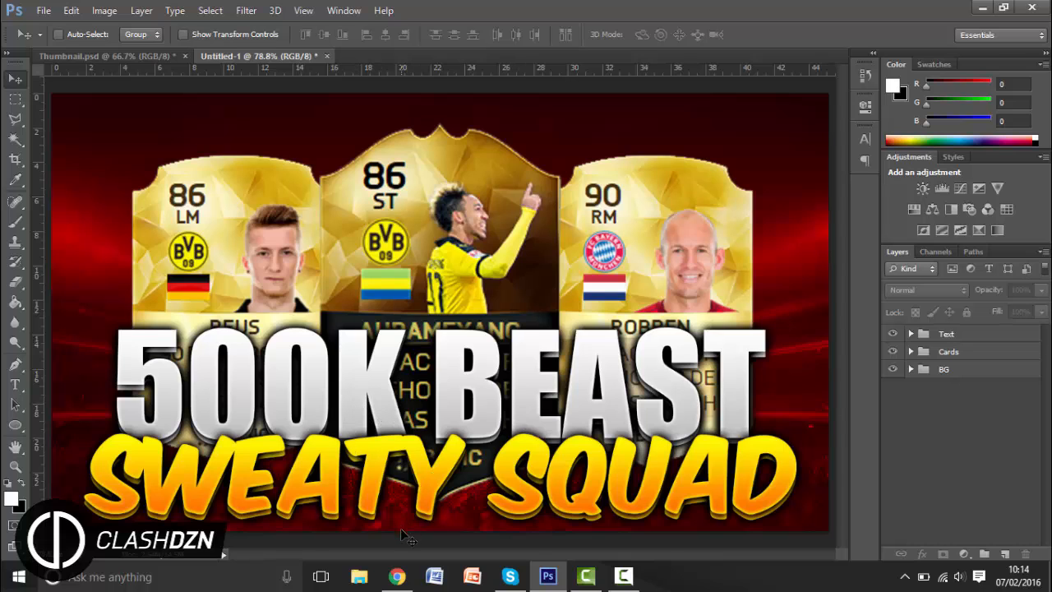
Switch to Chrome and search Google Images for "yellow flare png".
click(397, 576)
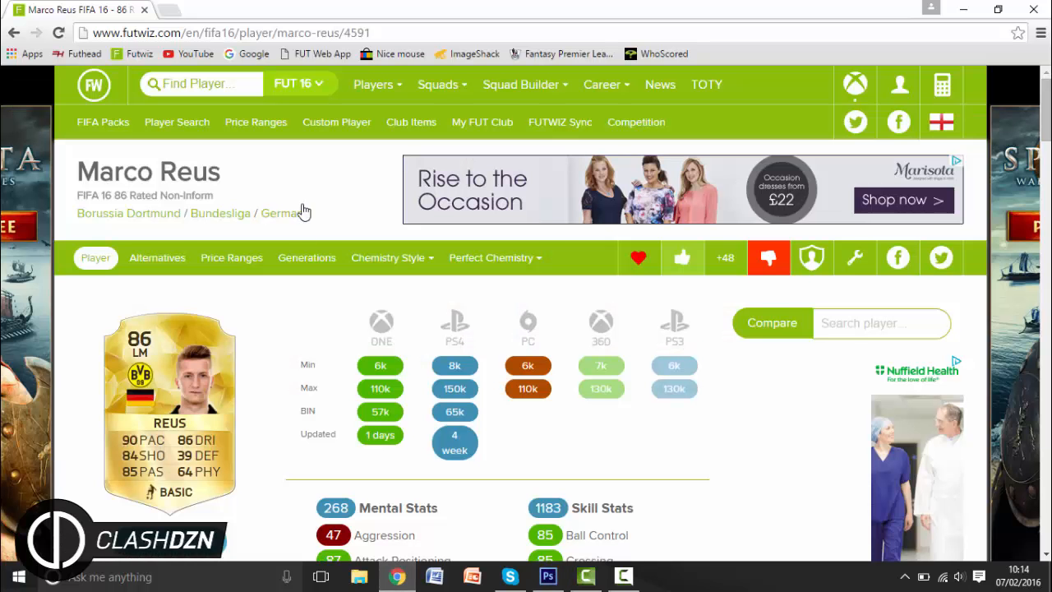
click(249, 54)
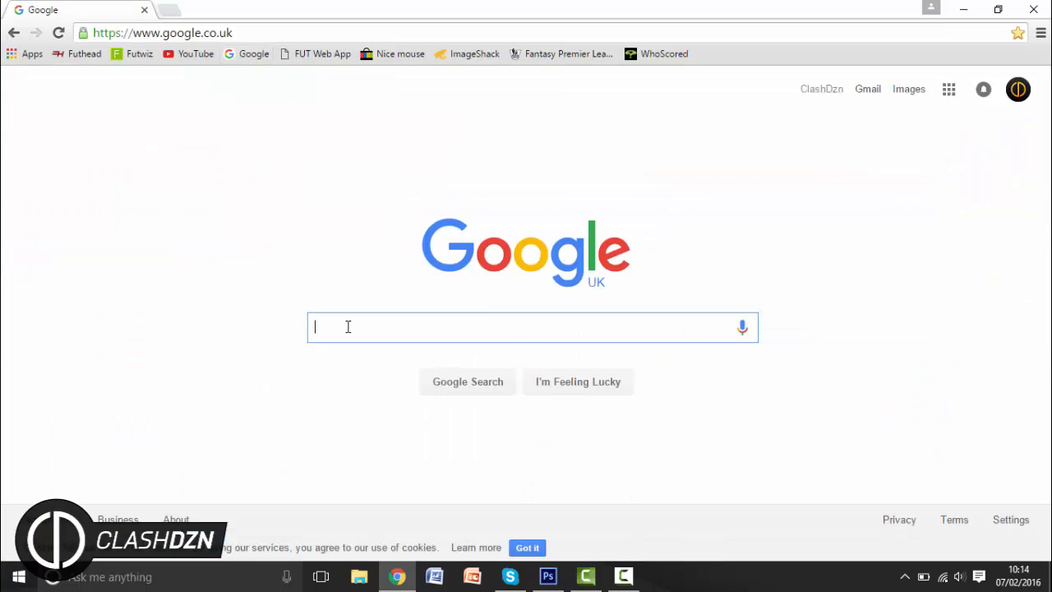
text(ye)
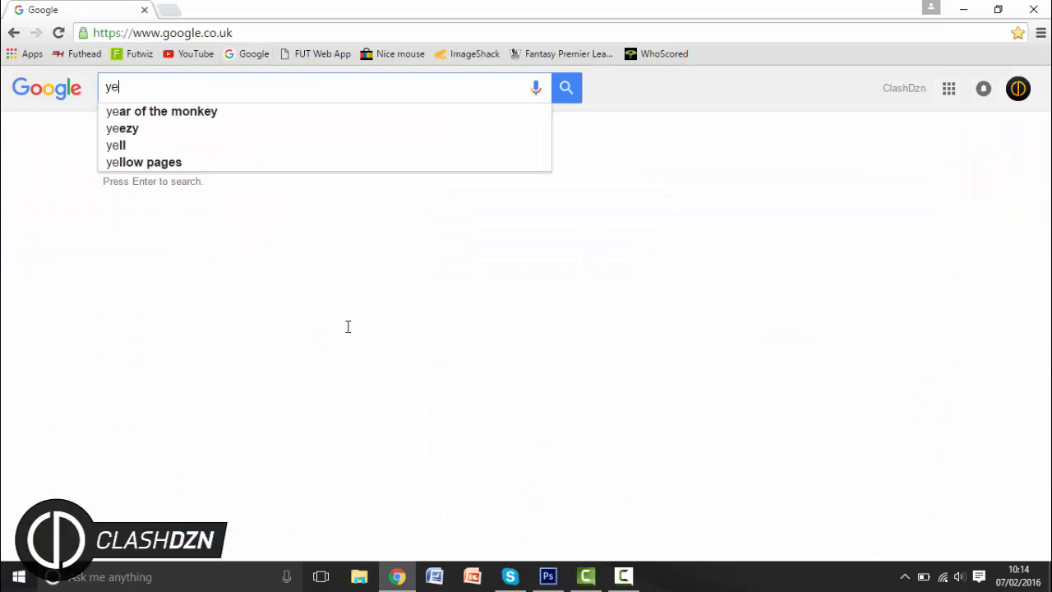
text(llow flare png)
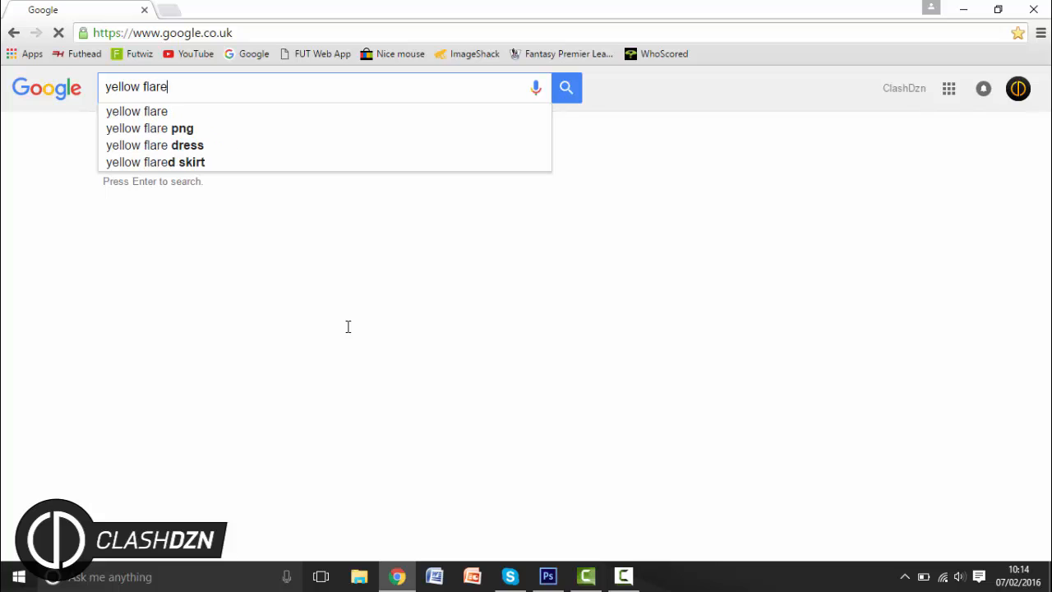
key(Return)
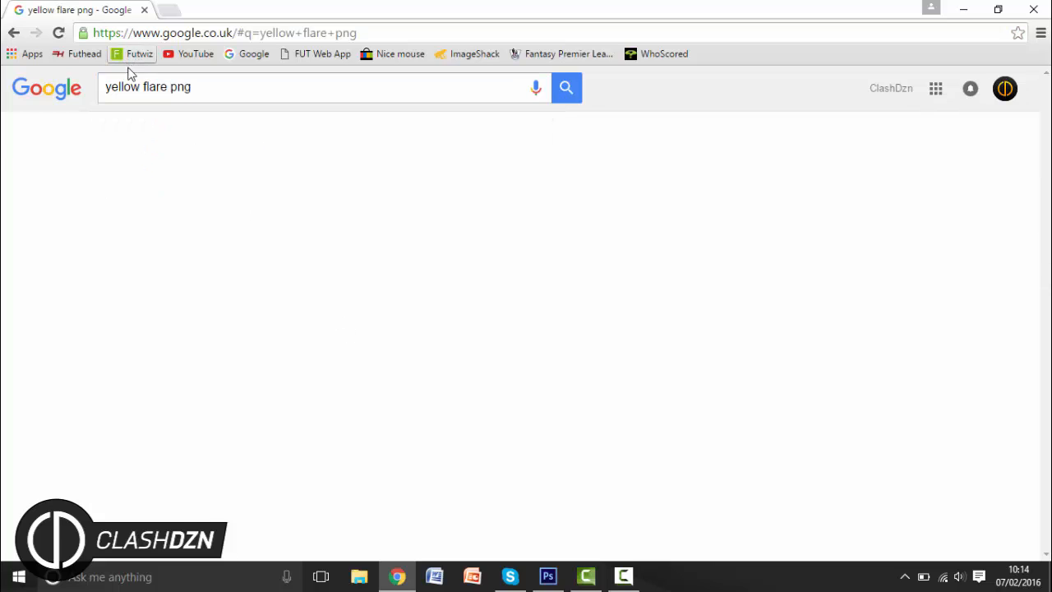
click(161, 136)
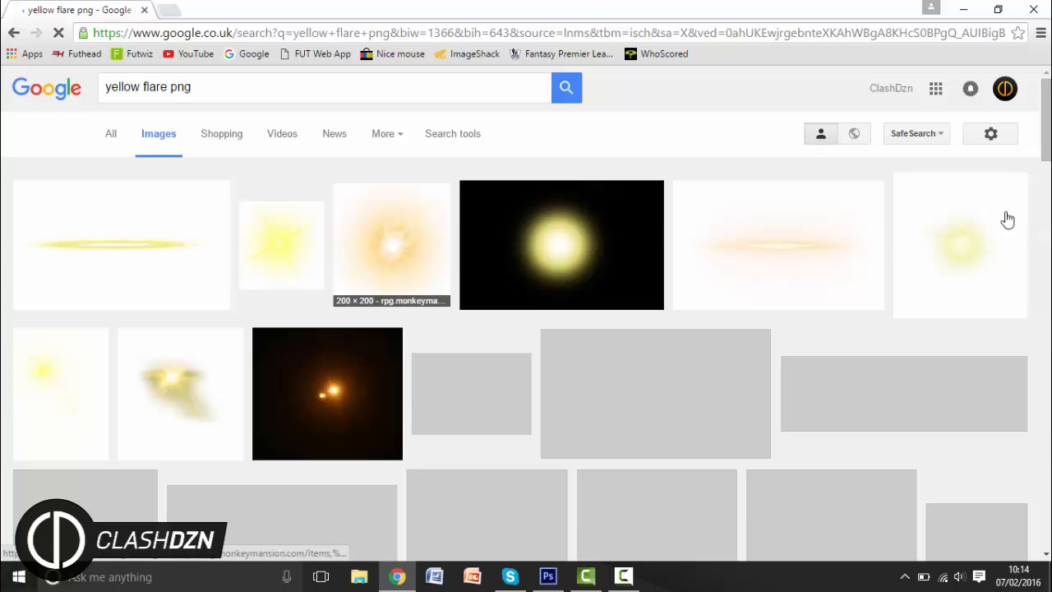
Copy the 1440 × 848 orange horizontal flare on black from the image results and paste it into the thumbnail in Photoshop.
scroll(1005, 218, down, 10)
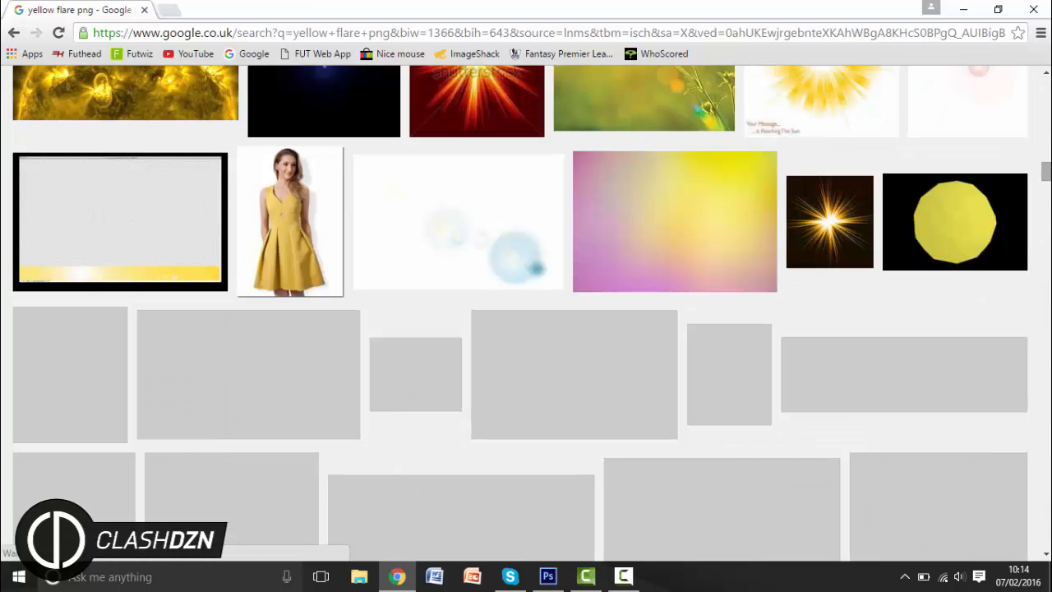
scroll(526, 313, up, 9)
scroll(975, 311, up, 10)
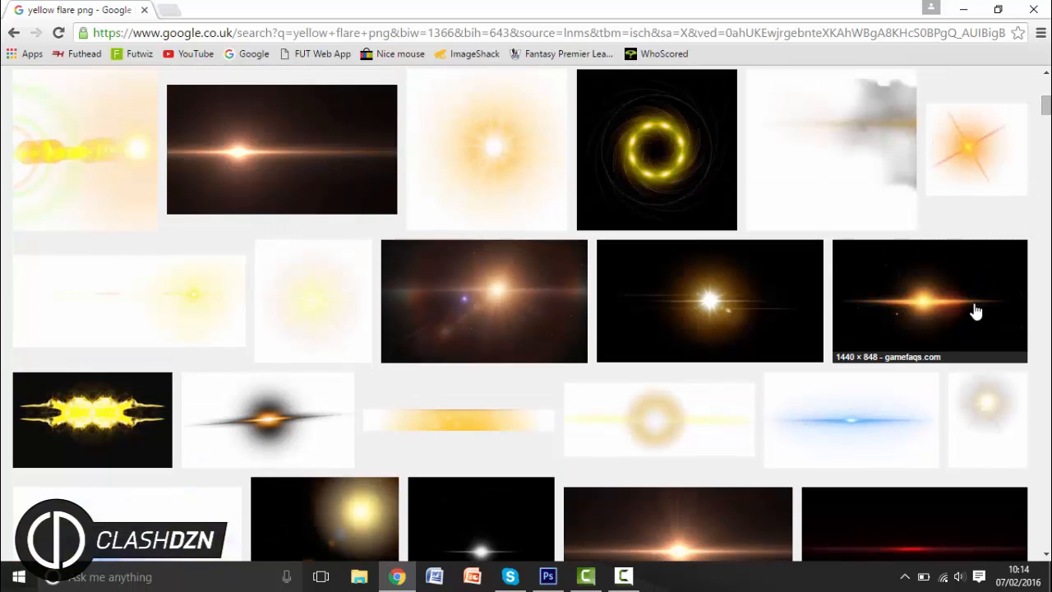
click(835, 296)
right_click(502, 343)
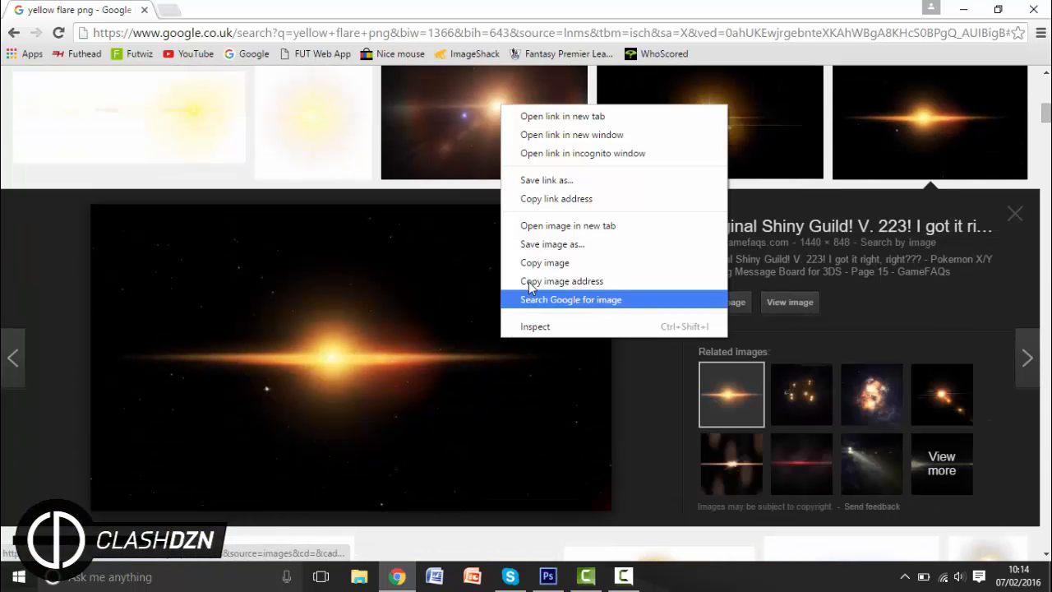
click(539, 265)
click(549, 575)
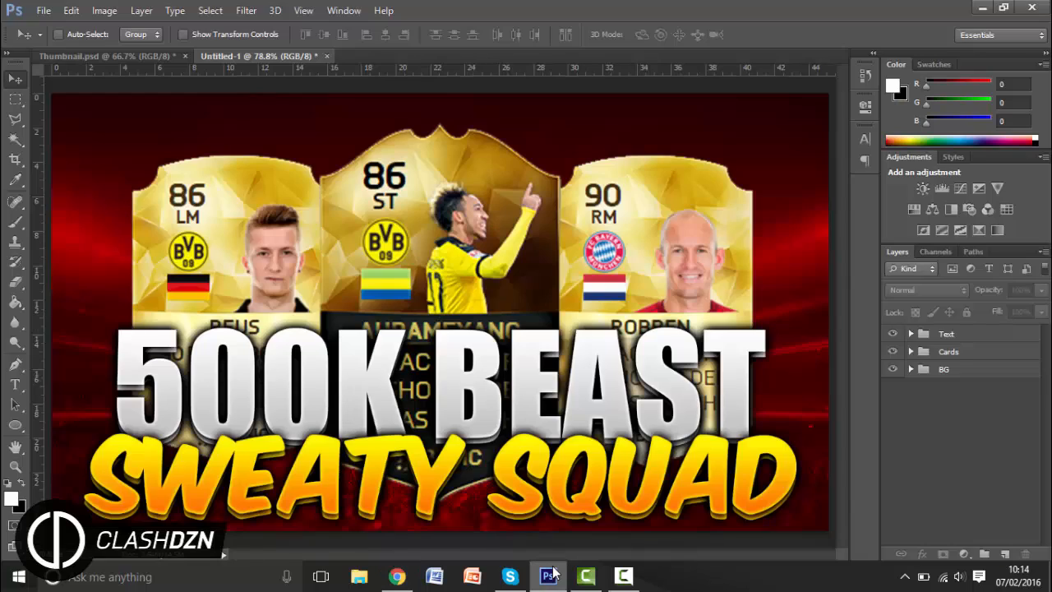
key(ctrl+v)
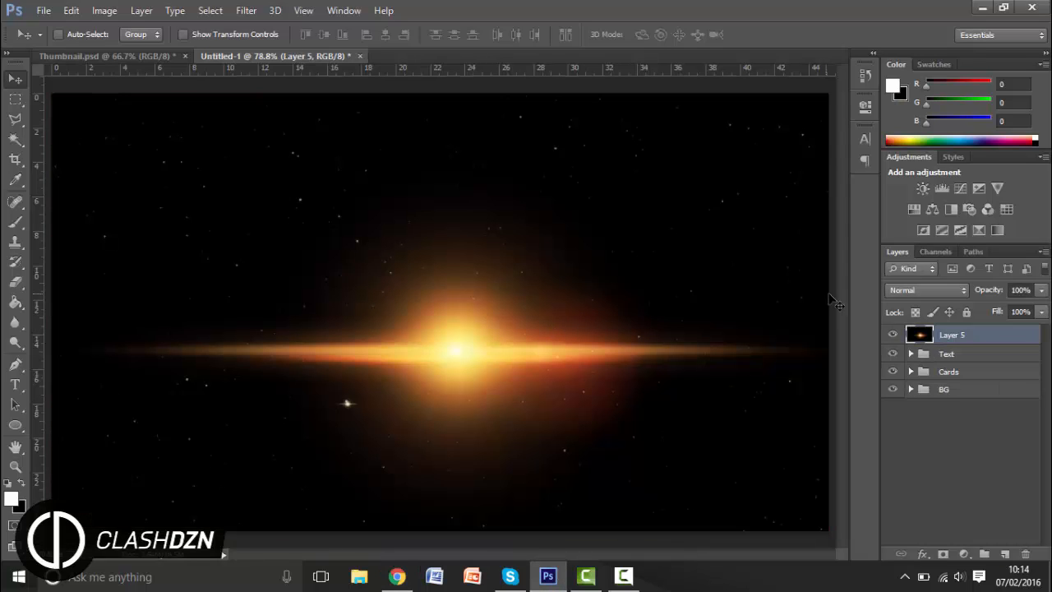
click(892, 291)
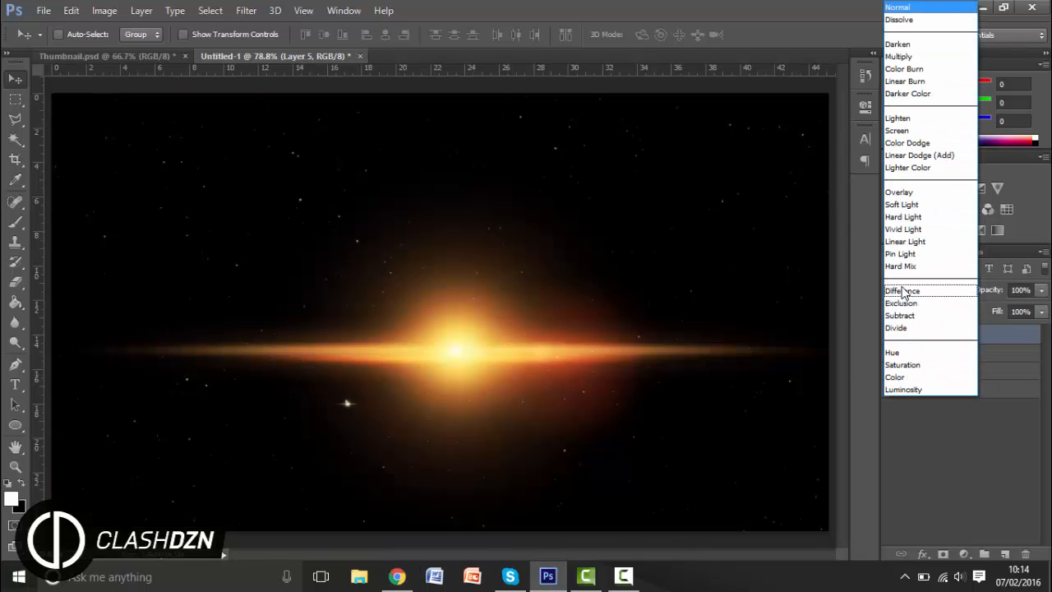
click(10, 154)
click(15, 140)
click(228, 167)
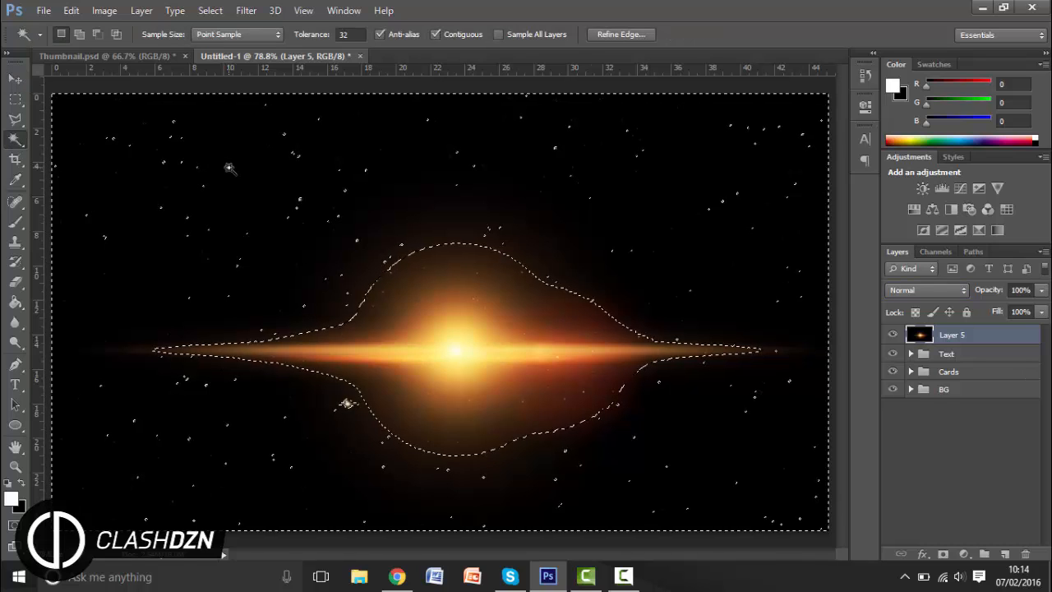
key(ctrl+d)
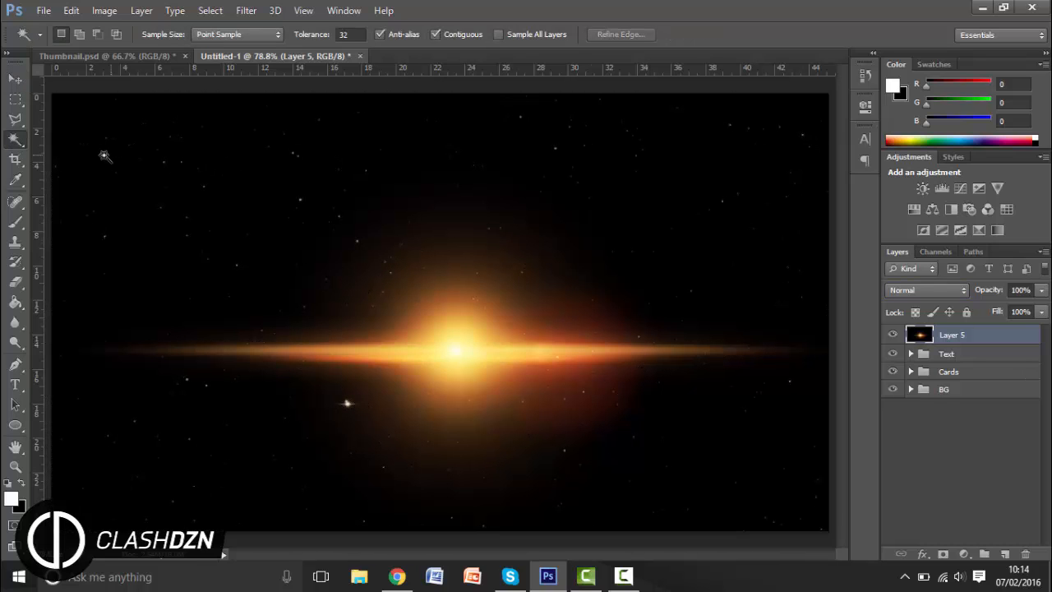
click(15, 79)
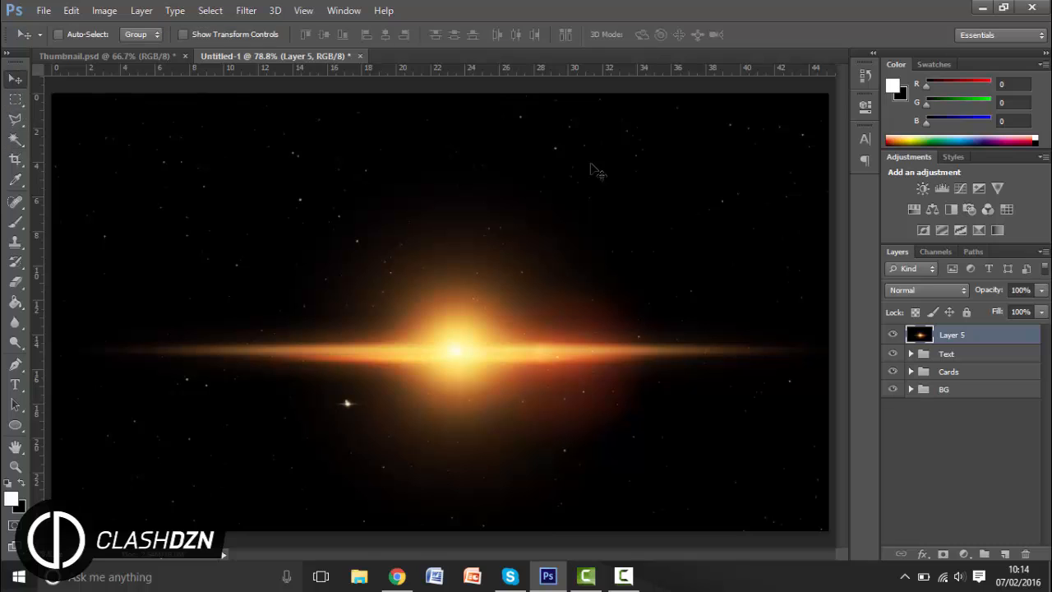
Set the flare layer's blend mode to Screen, shrink it, and centre its glow over the middle of the Aubameyang card.
click(894, 291)
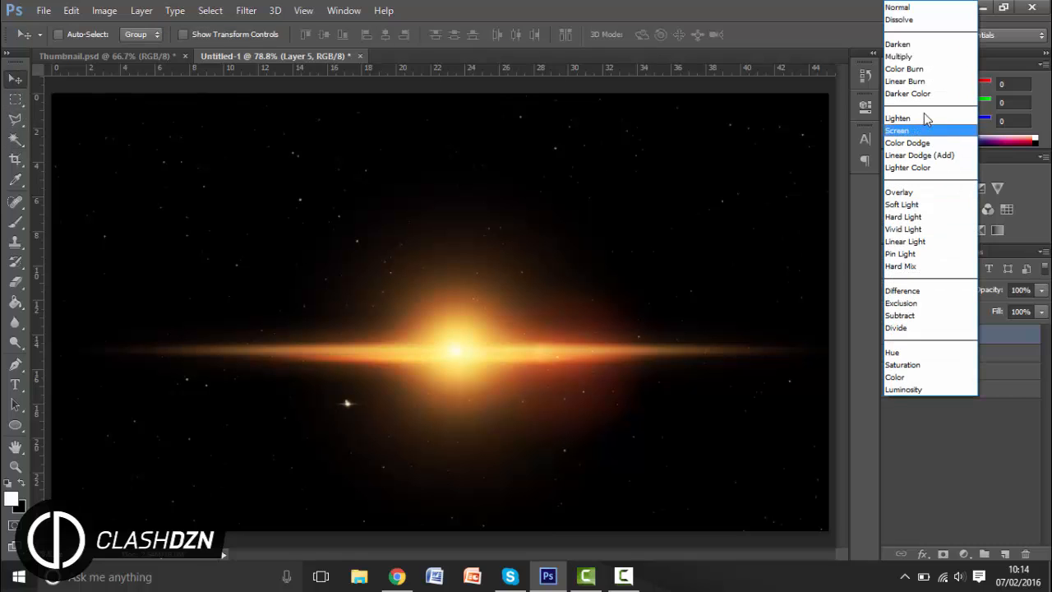
click(929, 130)
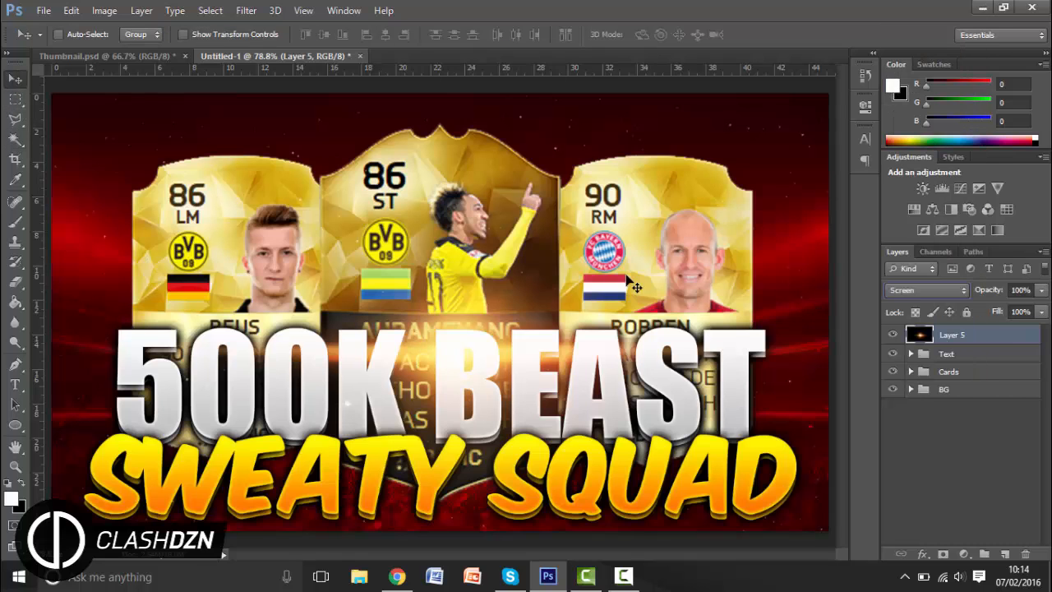
key(ctrl+t)
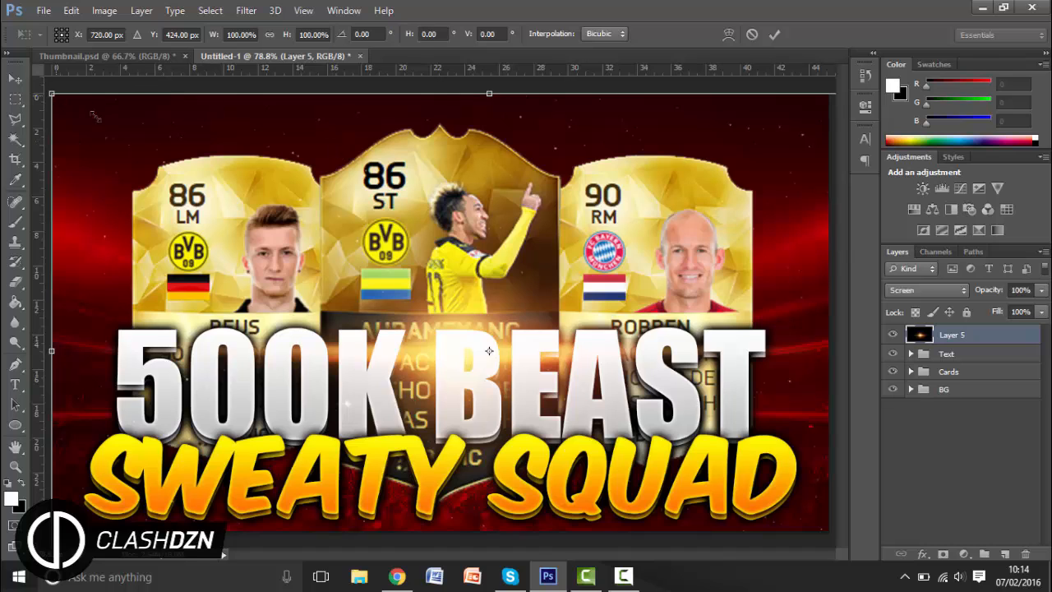
drag(489, 350, 413, 267)
key(Return)
Duplicate the flare layer, hide the copy, and move the original between the Text and Cards groups.
key(ctrl+j)
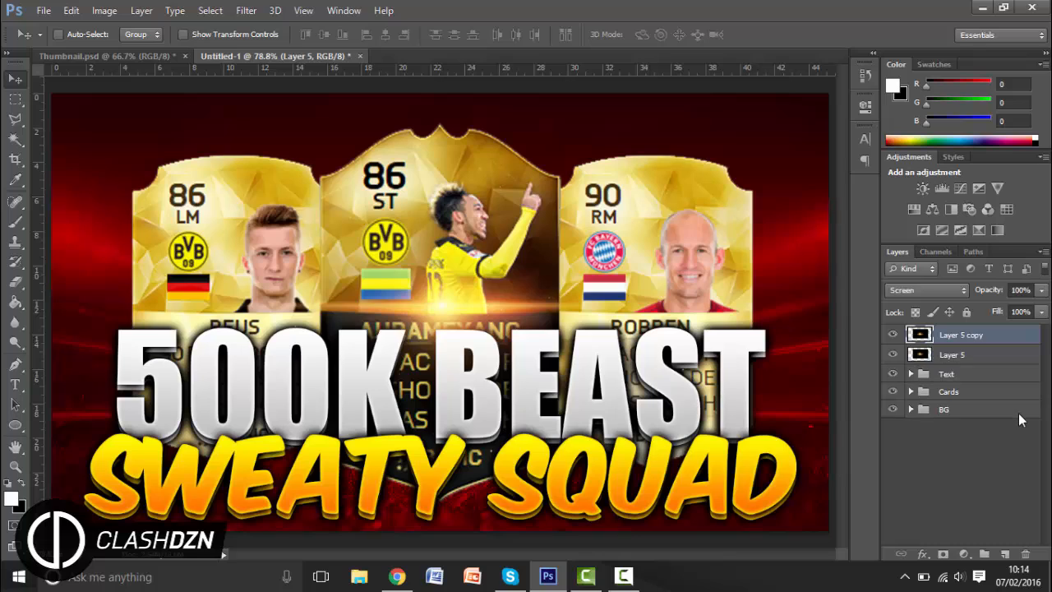
click(890, 334)
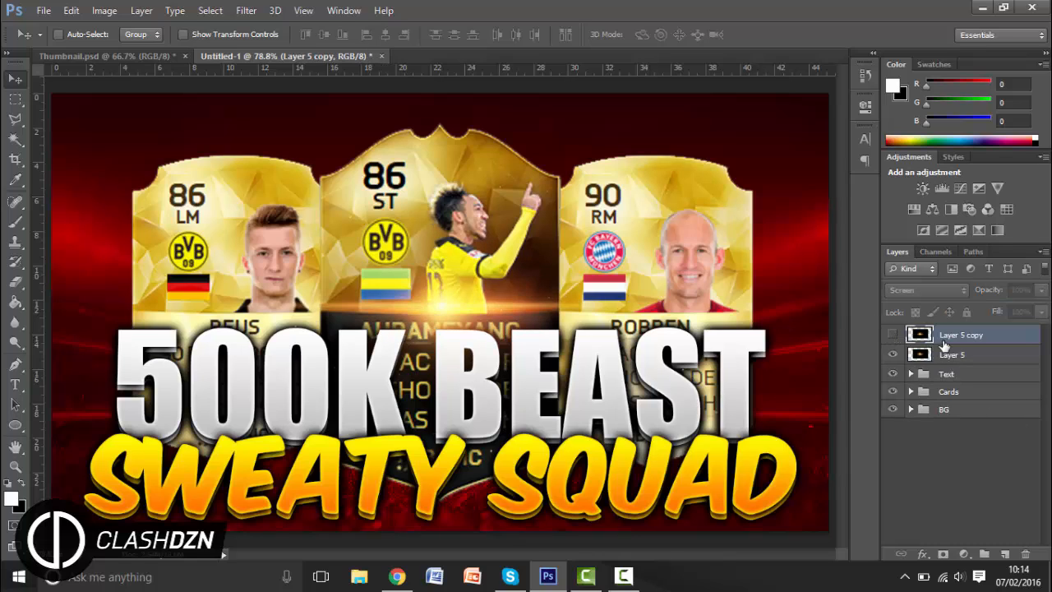
drag(961, 360, 961, 384)
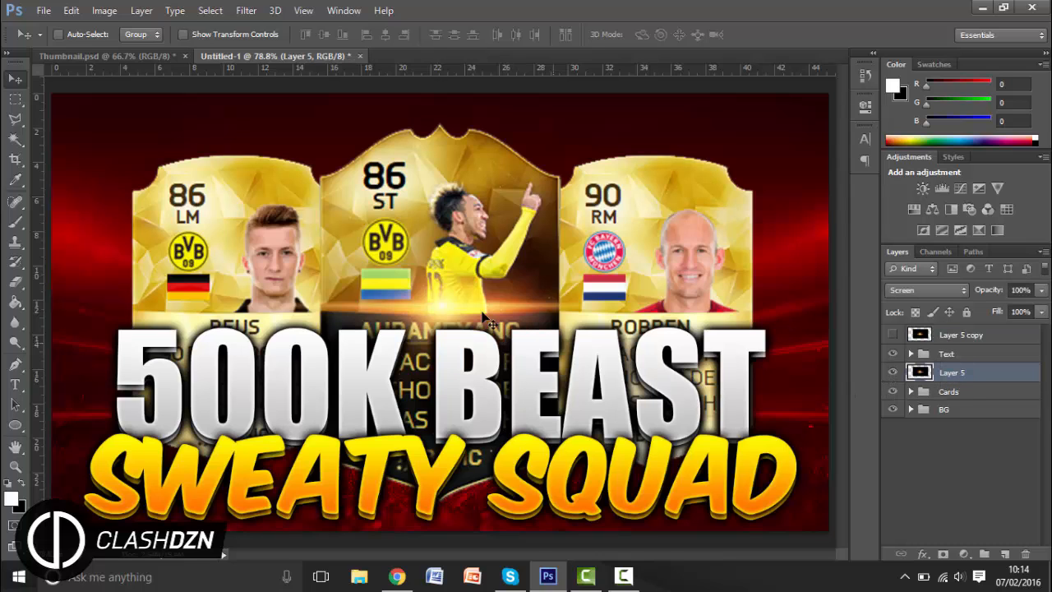
Rotate the flare in Layer 5 by 90° clockwise and move it onto the seam between the Aubameyang and Robben cards.
key(ctrl+t)
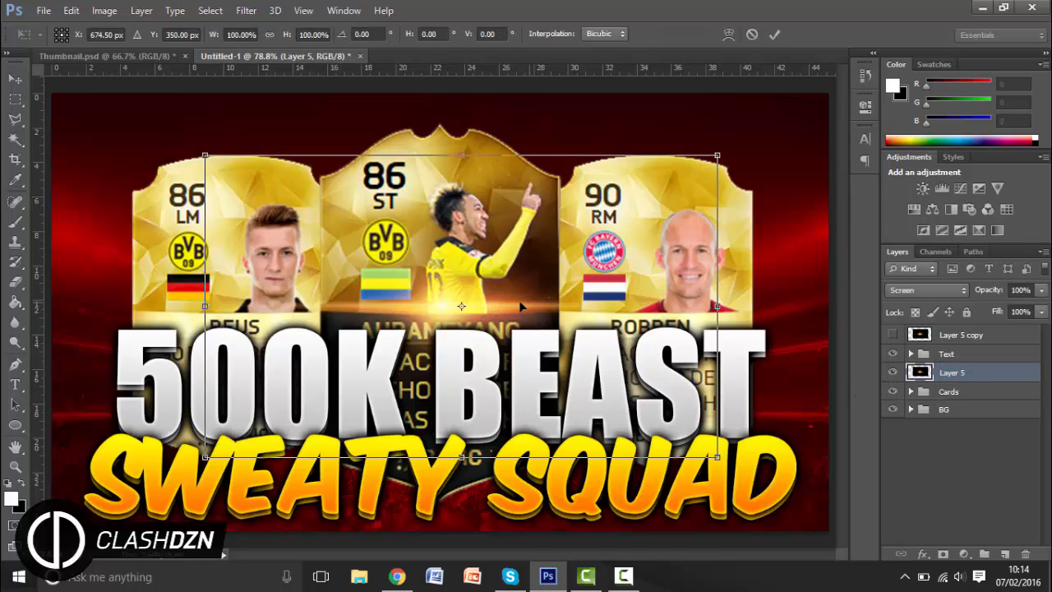
right_click(517, 303)
click(600, 492)
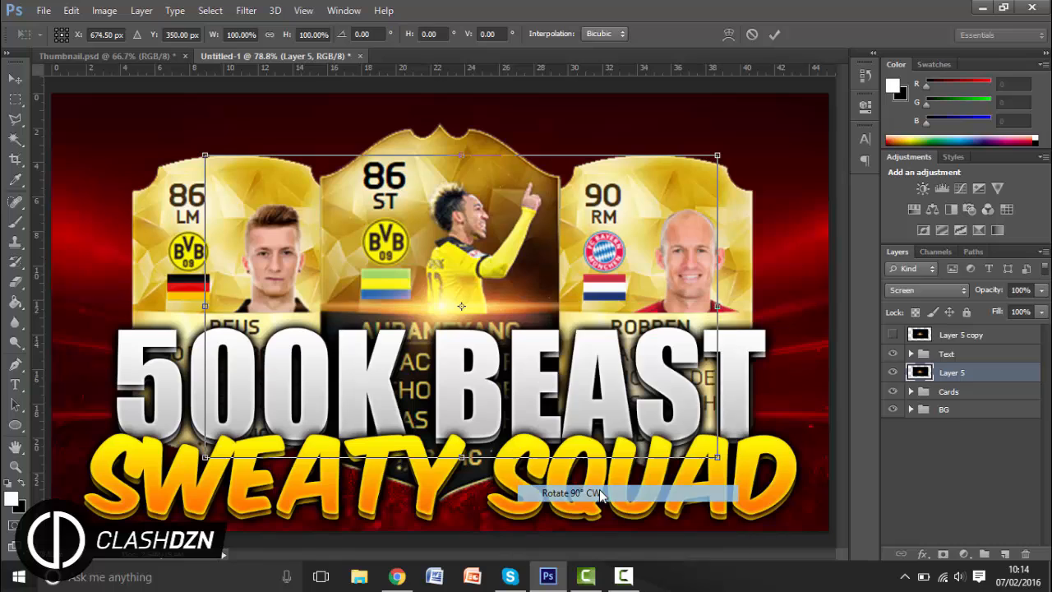
key(Return)
drag(453, 244, 569, 277)
Scale the vertical flare down proportionally and realign its glow with the seam between the Aubameyang and Robben cards.
key(ctrl+t)
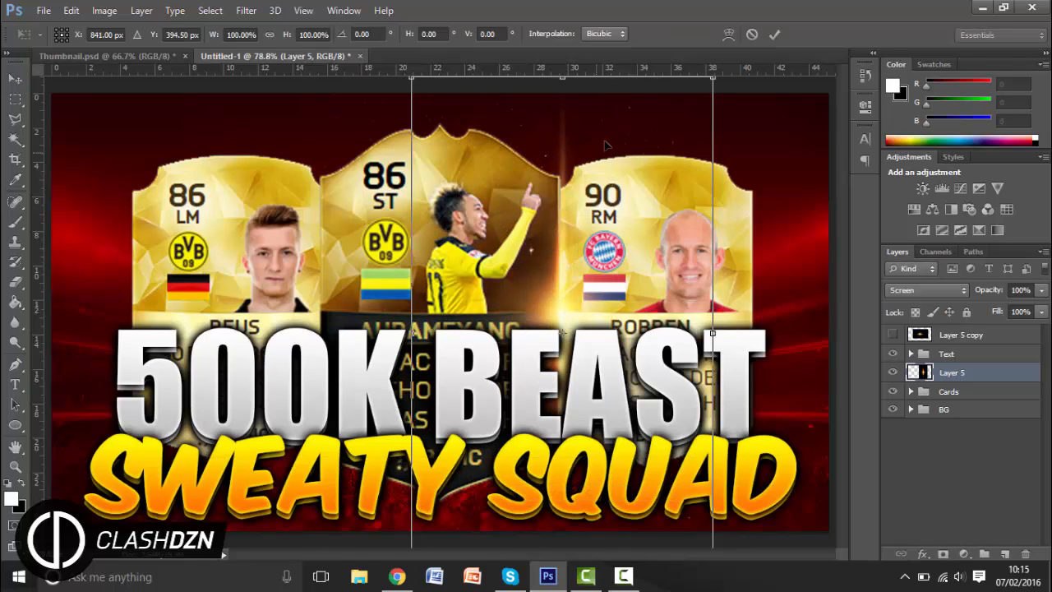
drag(712, 80, 670, 148)
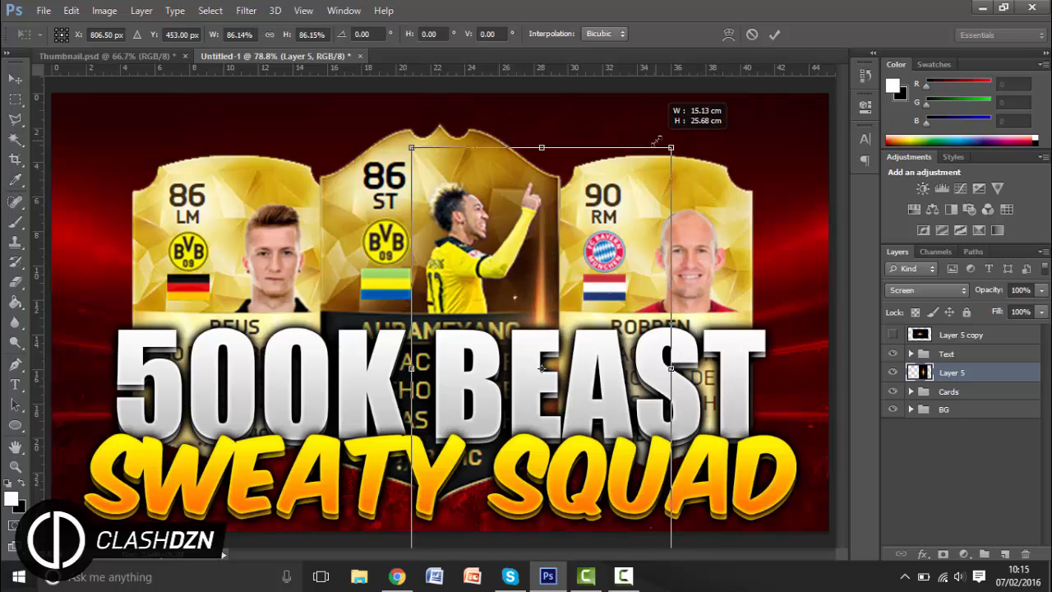
key(Return)
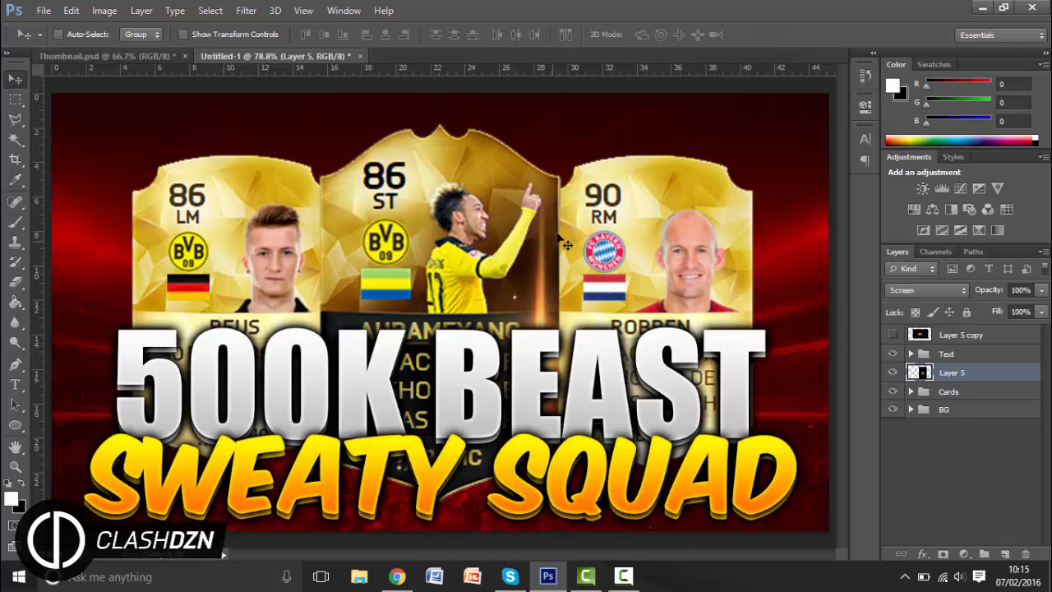
drag(583, 218, 581, 181)
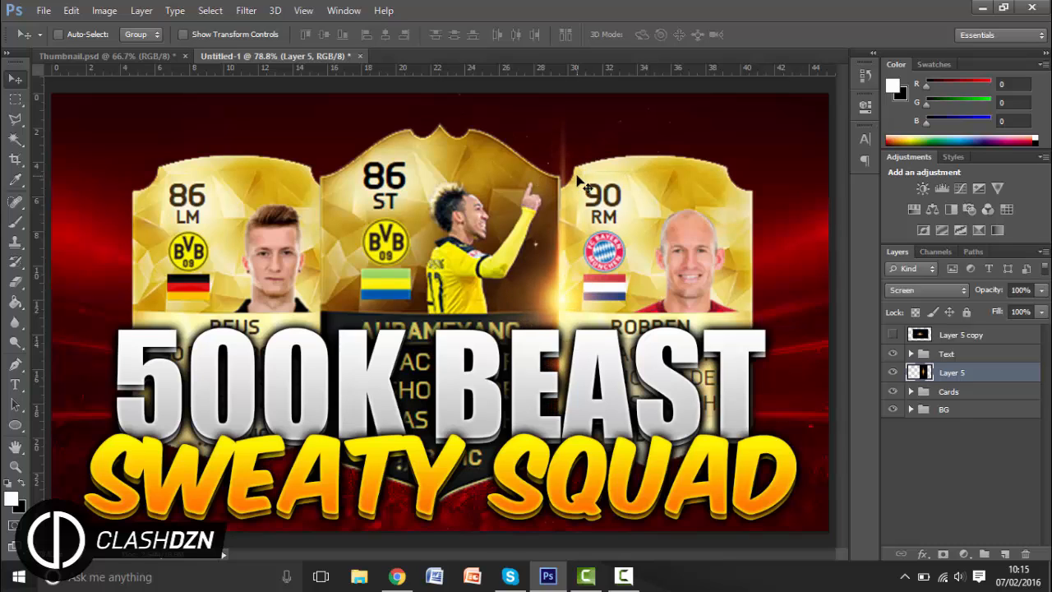
key(ctrl+t)
mouse_move(686, 100)
mouse_down()
mouse_move(681, 90)
mouse_move(681, 108)
mouse_up()
key(Return)
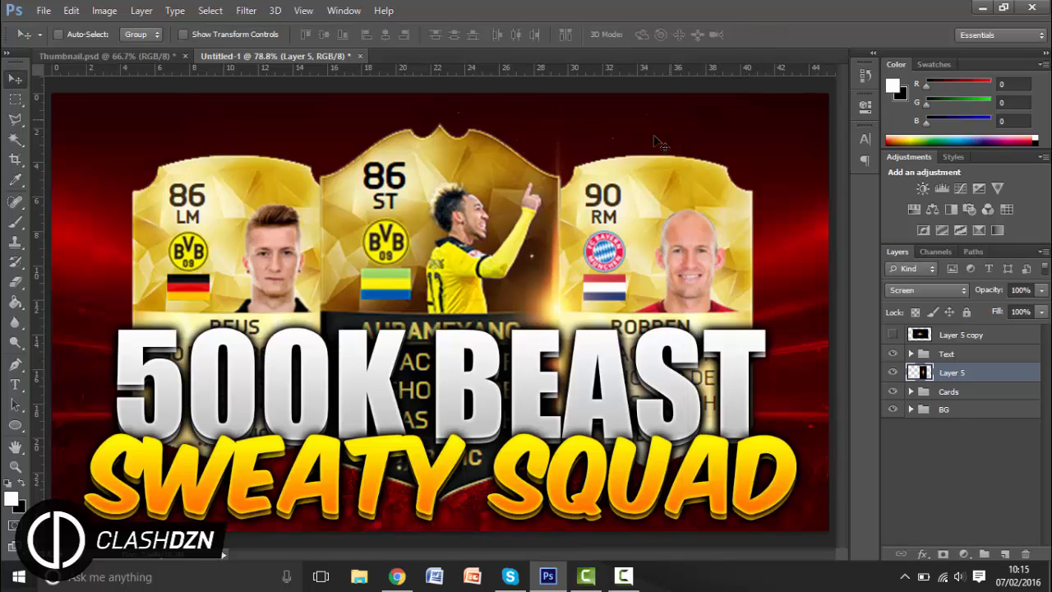
Duplicate the vertical flare three times, placing copies on Robben's outer edge, the Reus–Aubameyang seam and Reus's outer edge.
drag(616, 158, 150, 265)
key(ctrl+j)
key(ctrl+j)
key(ctrl+j)
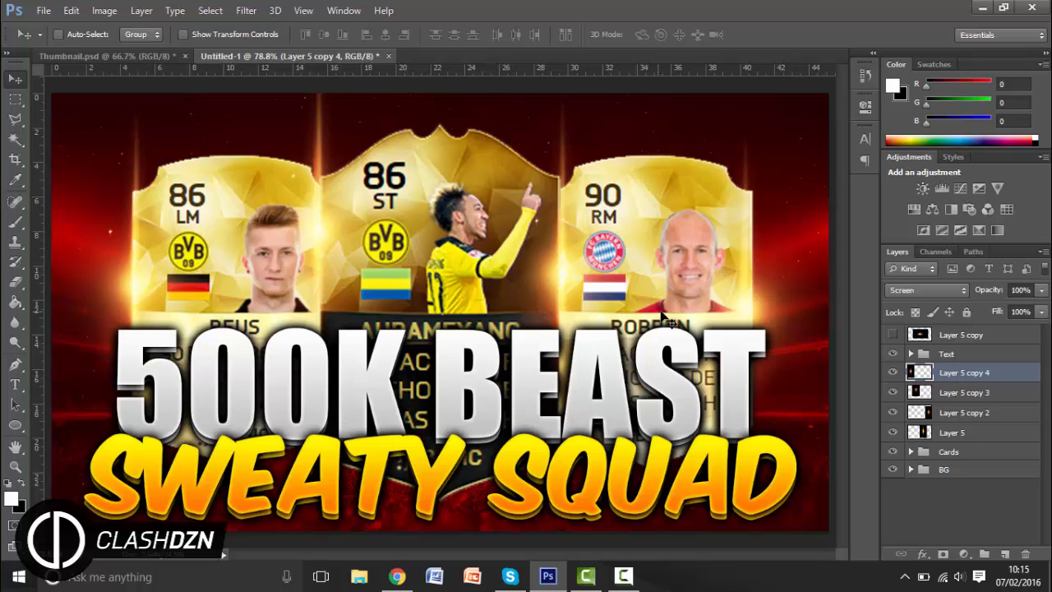
Show the hidden horizontal flare, move it between the two title lines, and place a duplicate at the other end of that line.
click(906, 335)
click(892, 336)
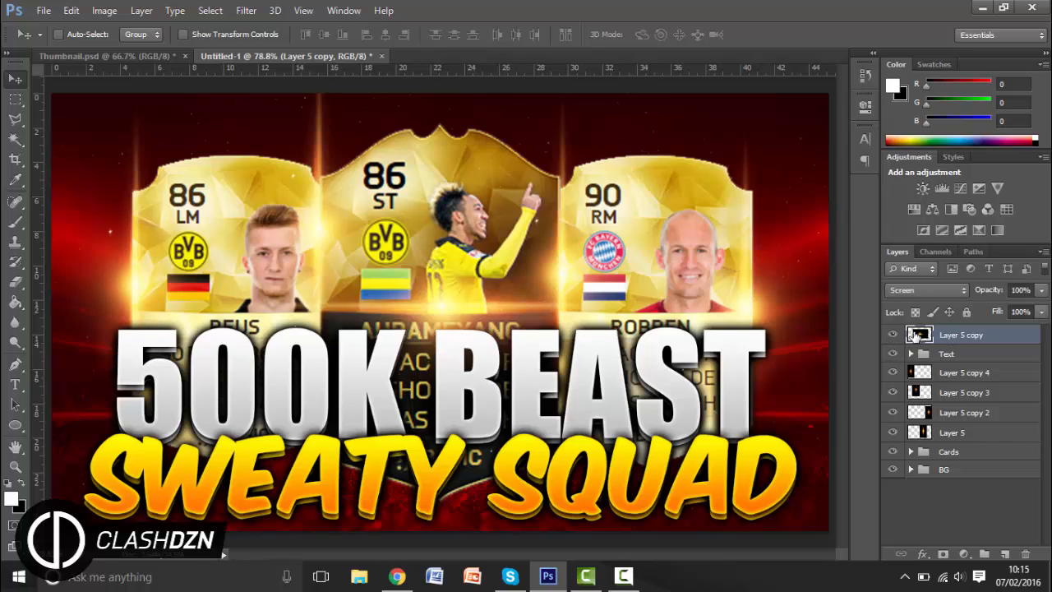
drag(474, 276, 288, 441)
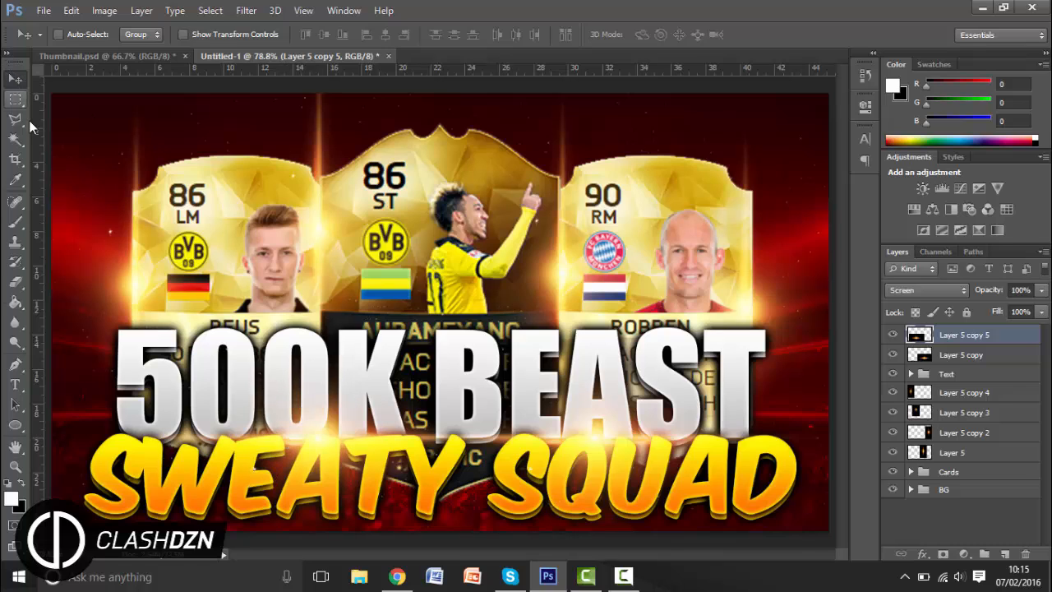
Erase the beams of all four vertical flares where they extend above the cards, reducing the eraser size to 80.
key(e)
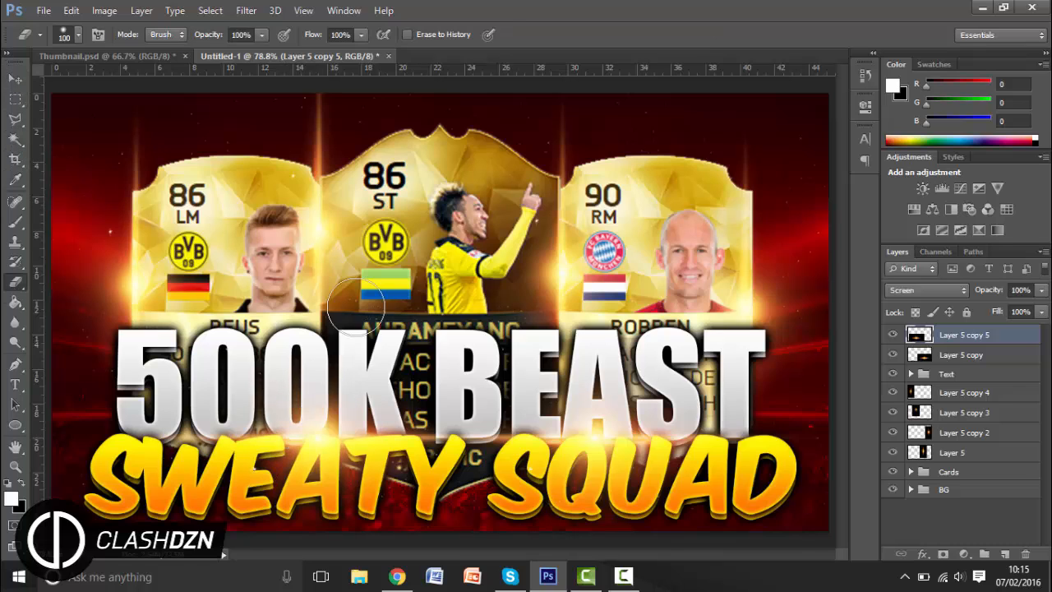
click(958, 392)
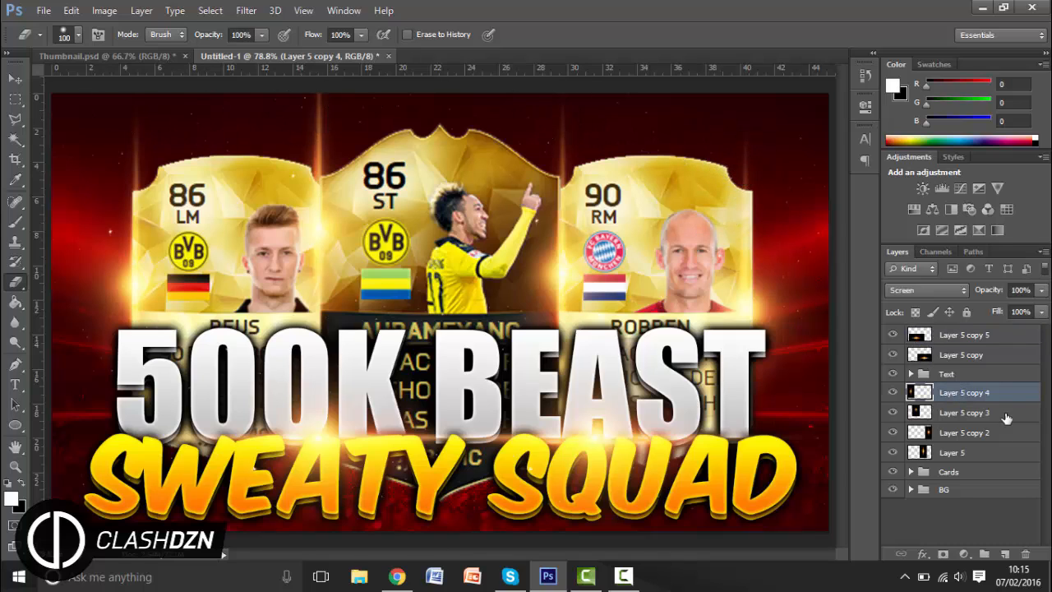
click(989, 453)
mouse_move(754, 141)
mouse_down()
mouse_move(753, 156)
mouse_move(741, 153)
mouse_up()
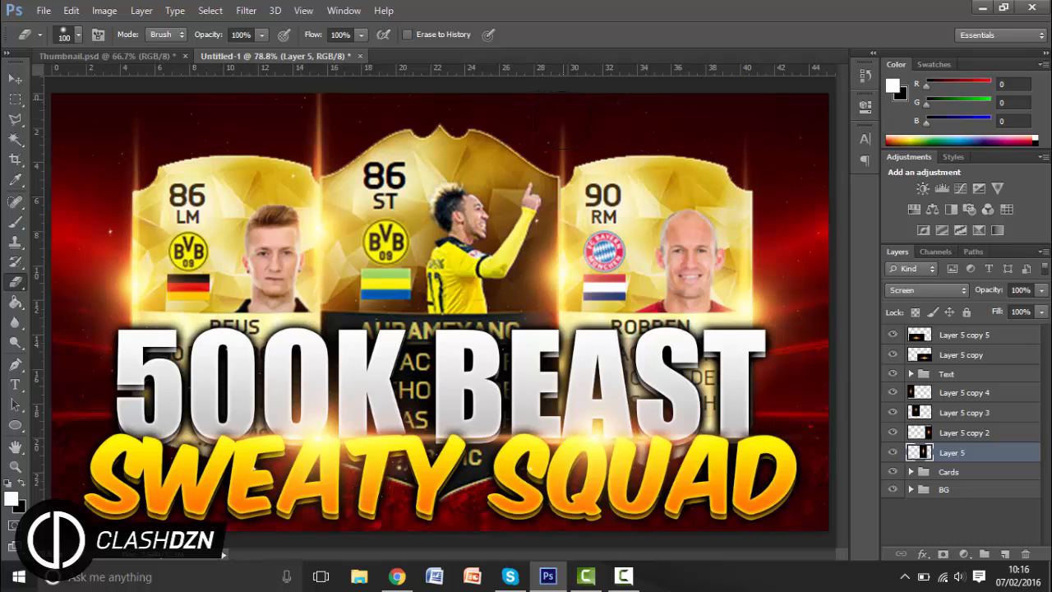
key(bracketleft)
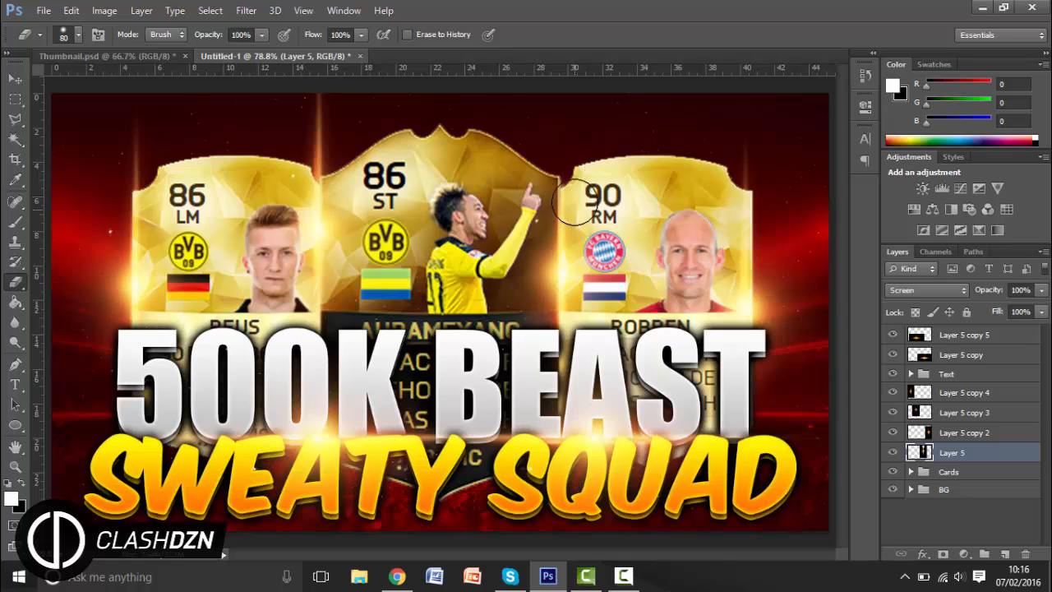
click(973, 432)
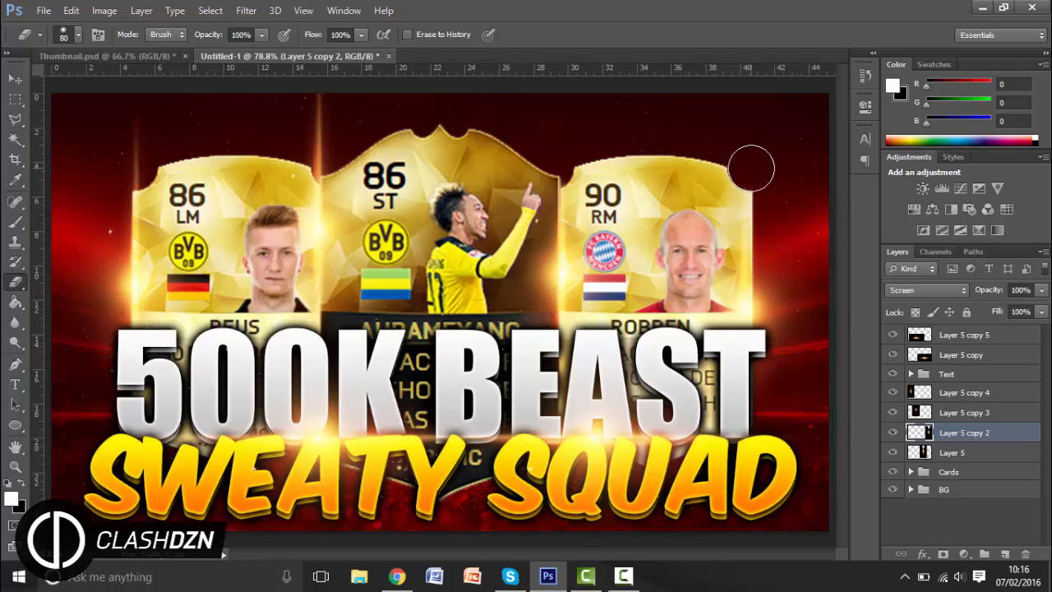
click(967, 413)
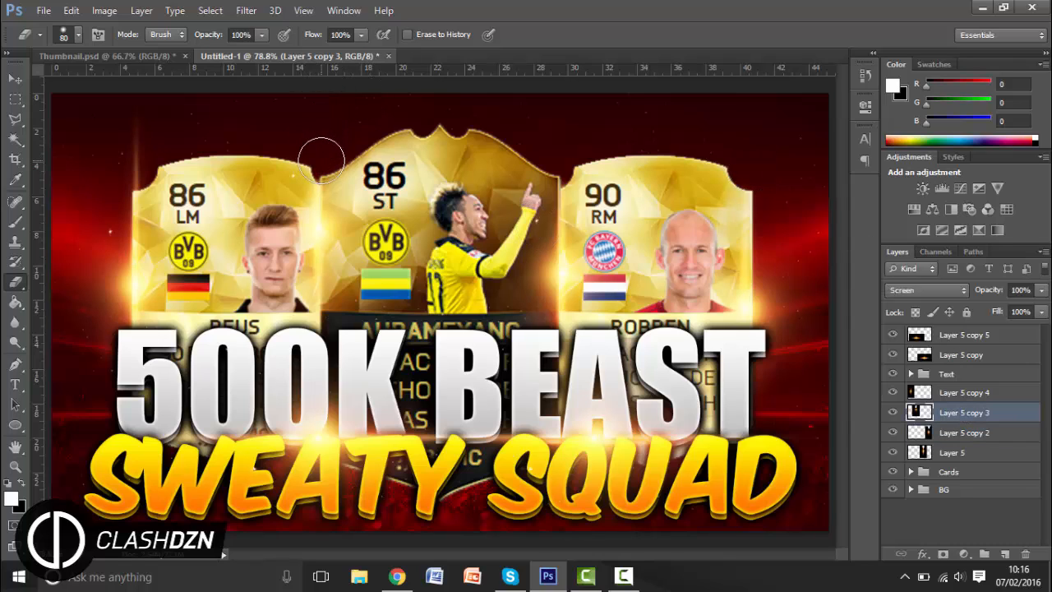
click(966, 394)
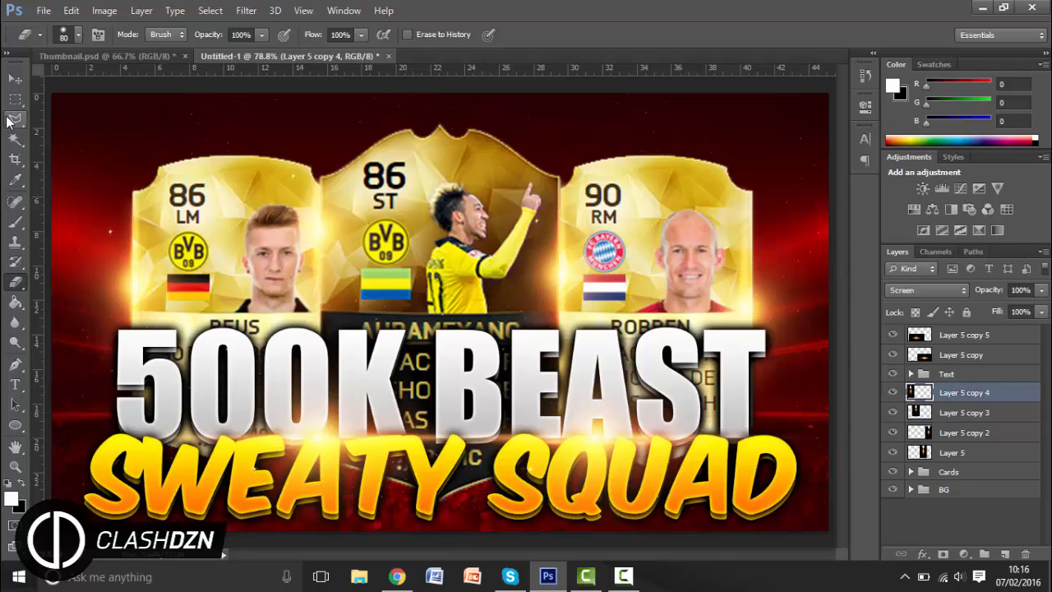
click(15, 78)
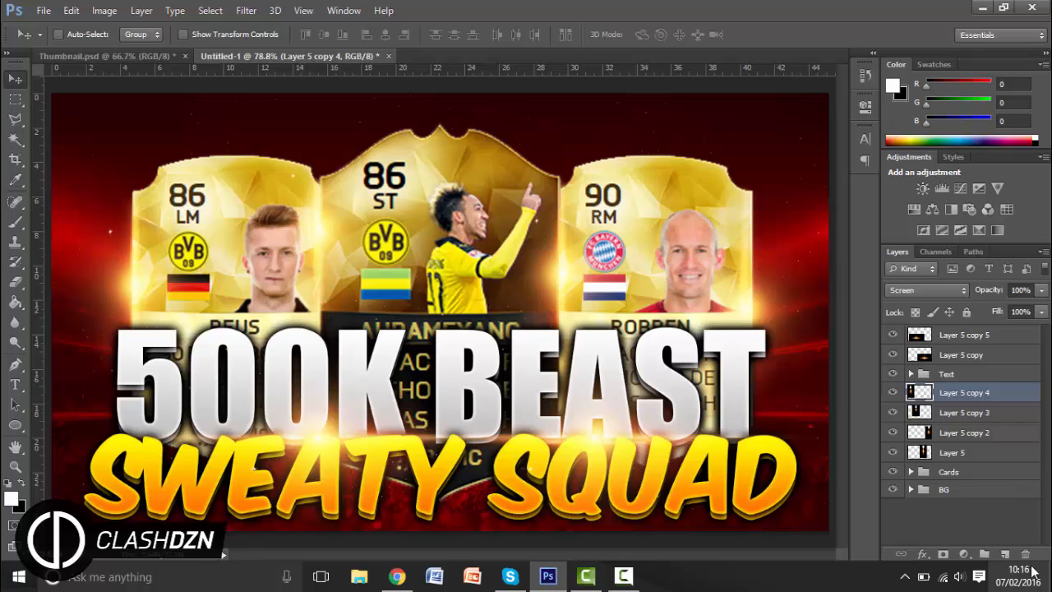
Add the text "CLASHDZN" in the Knul font at 66 pt above all layers and position it above the Reus card.
click(948, 342)
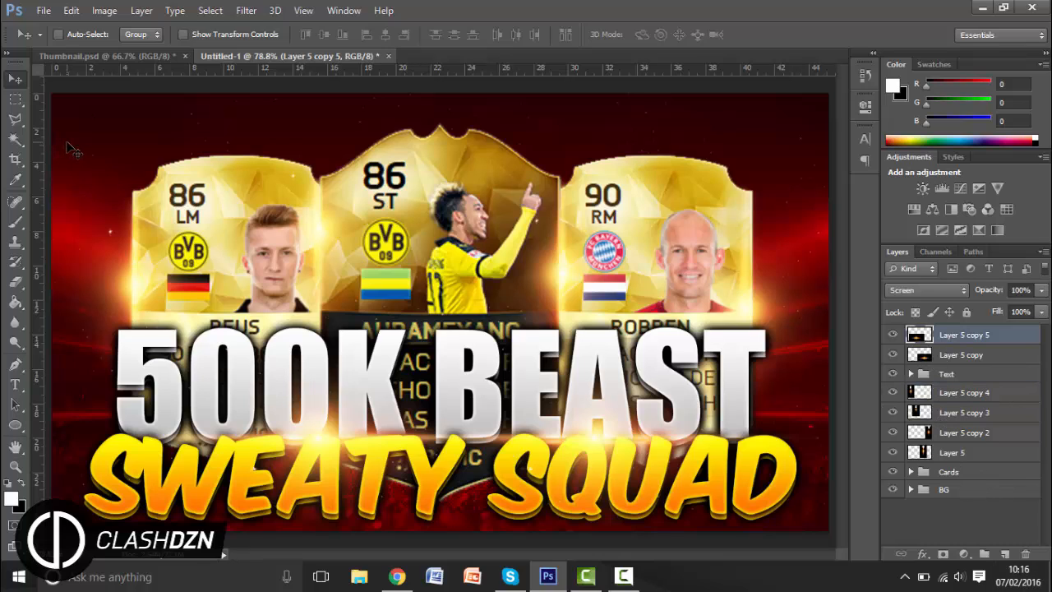
key(t)
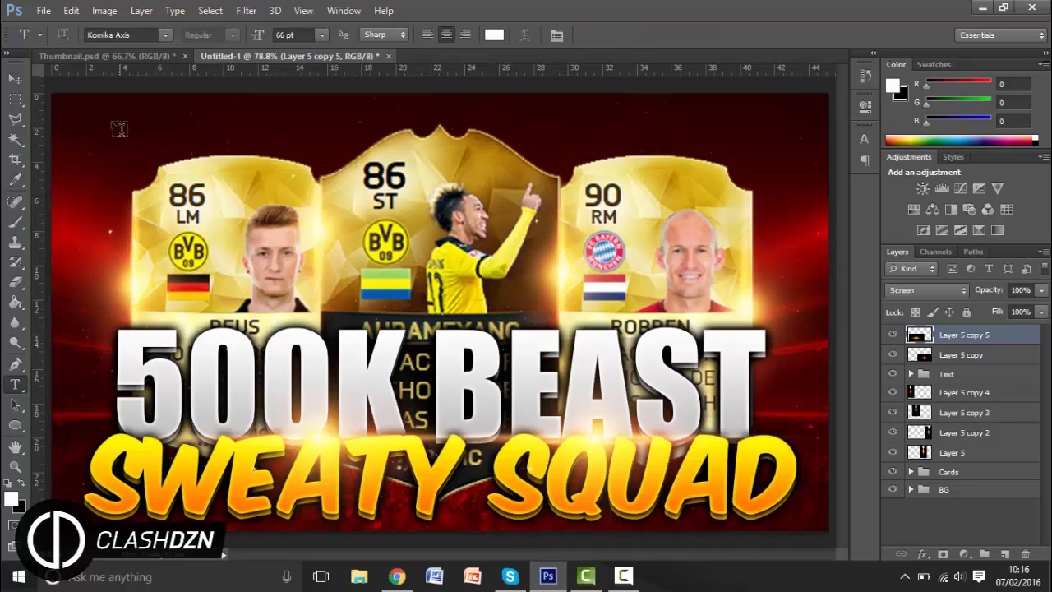
click(141, 35)
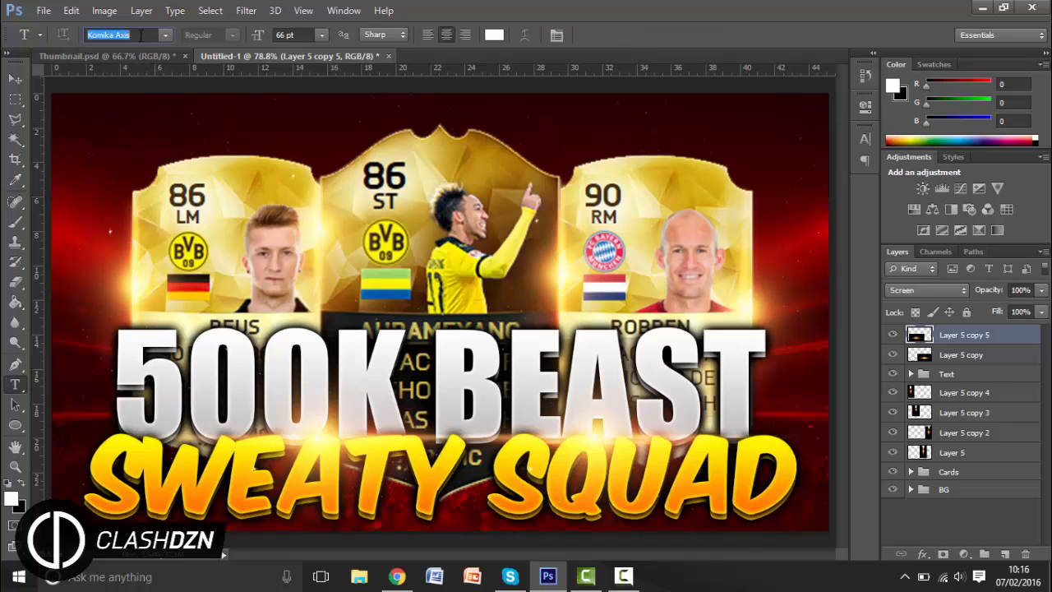
text(k)
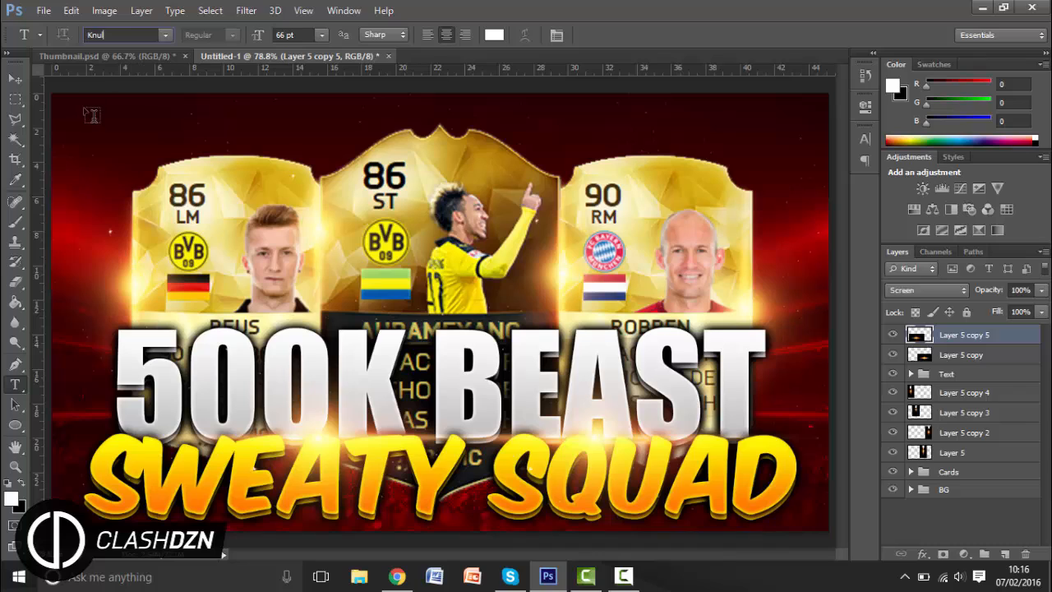
click(214, 124)
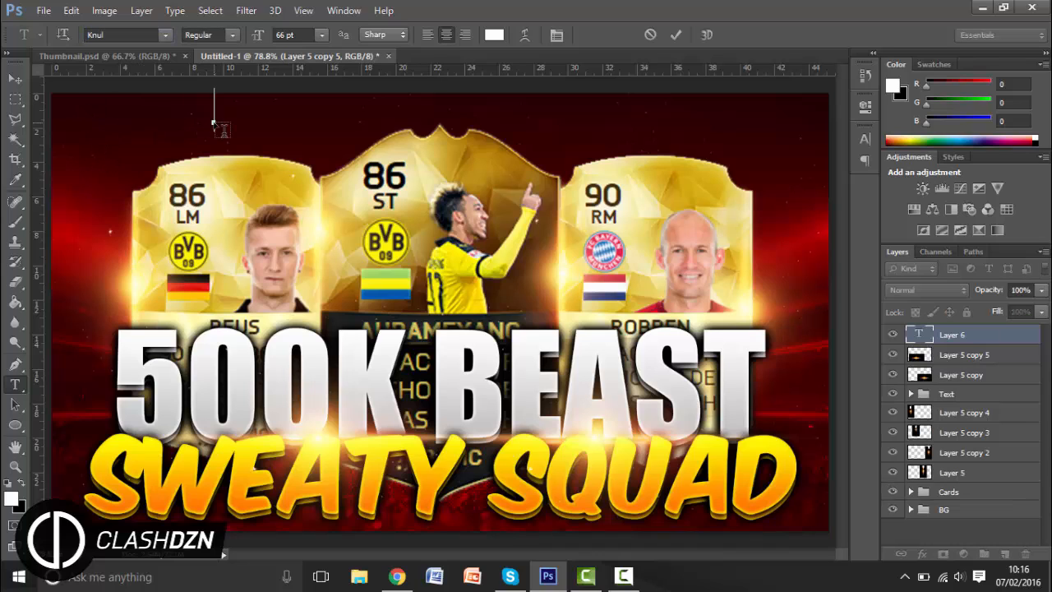
text(CLASHDZN)
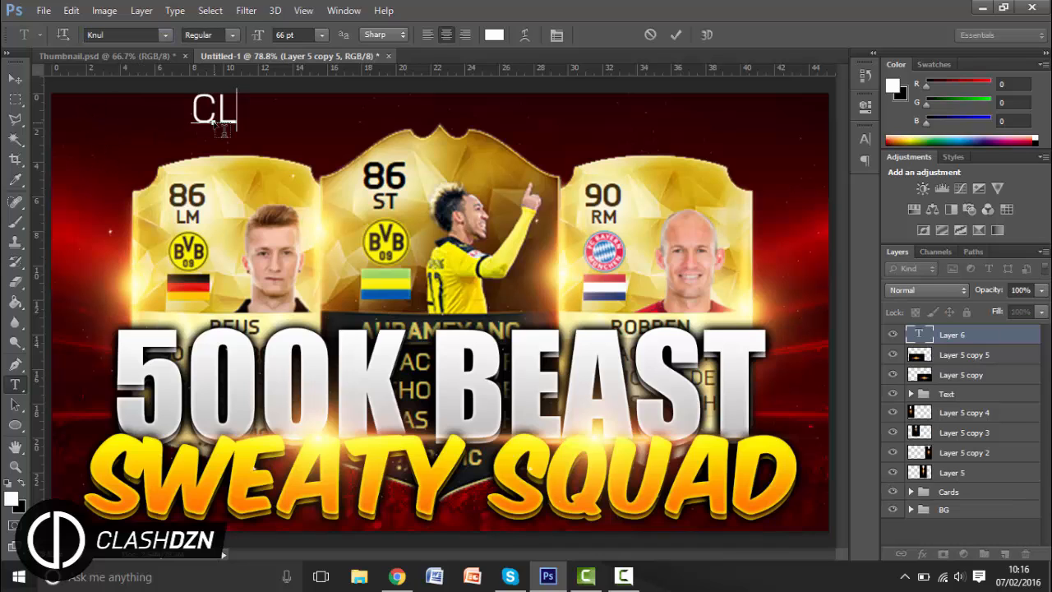
click(14, 79)
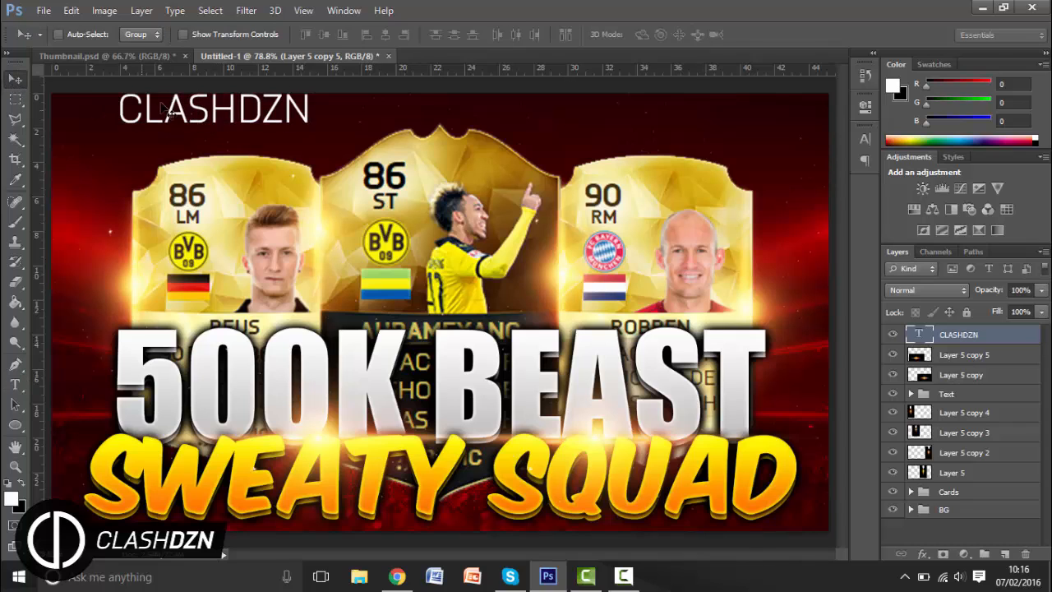
drag(138, 108, 112, 121)
Style the CLASH part of the text as Italic and the DZN part as ExtraBold Italic.
key(t)
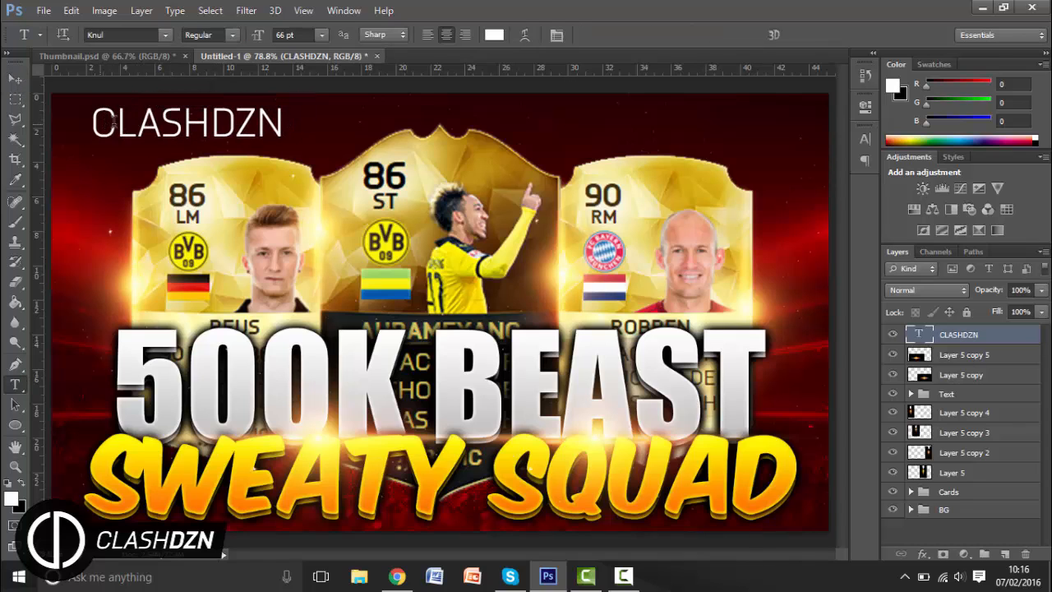
drag(212, 133, 90, 127)
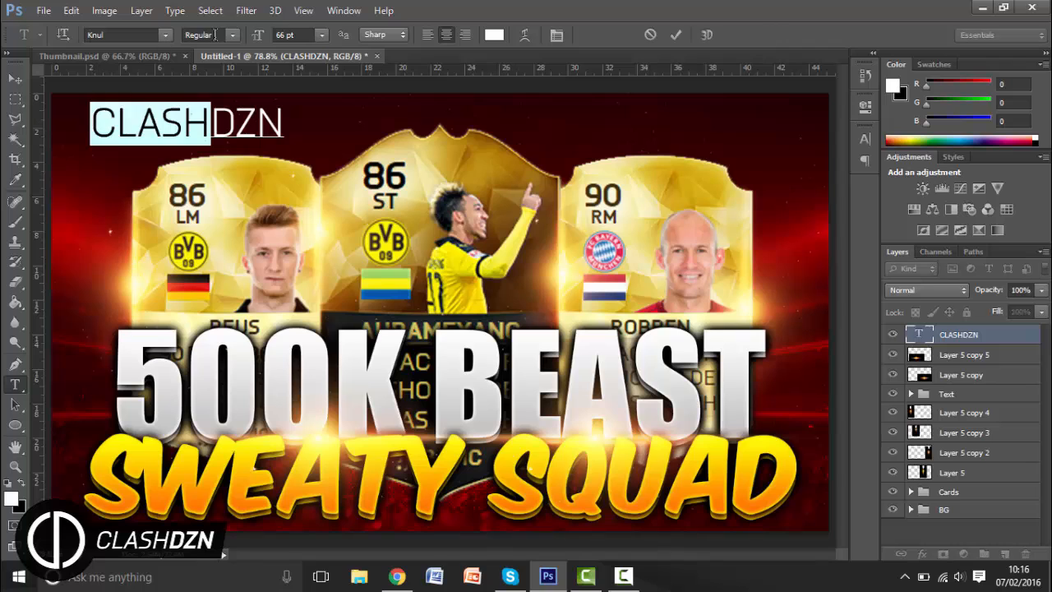
click(234, 41)
click(213, 120)
drag(212, 122, 303, 122)
click(231, 36)
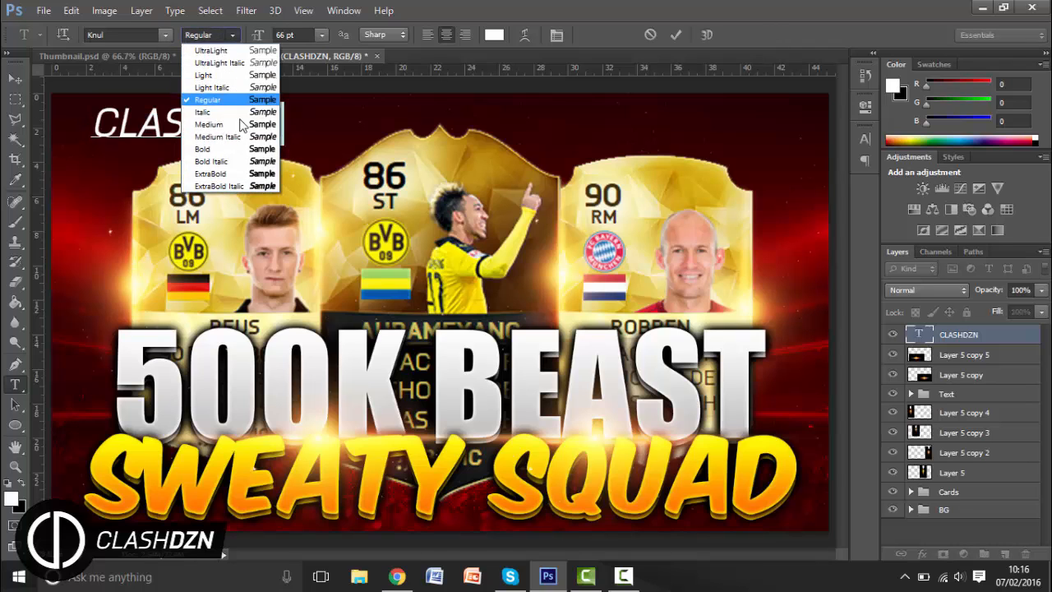
click(240, 179)
click(15, 78)
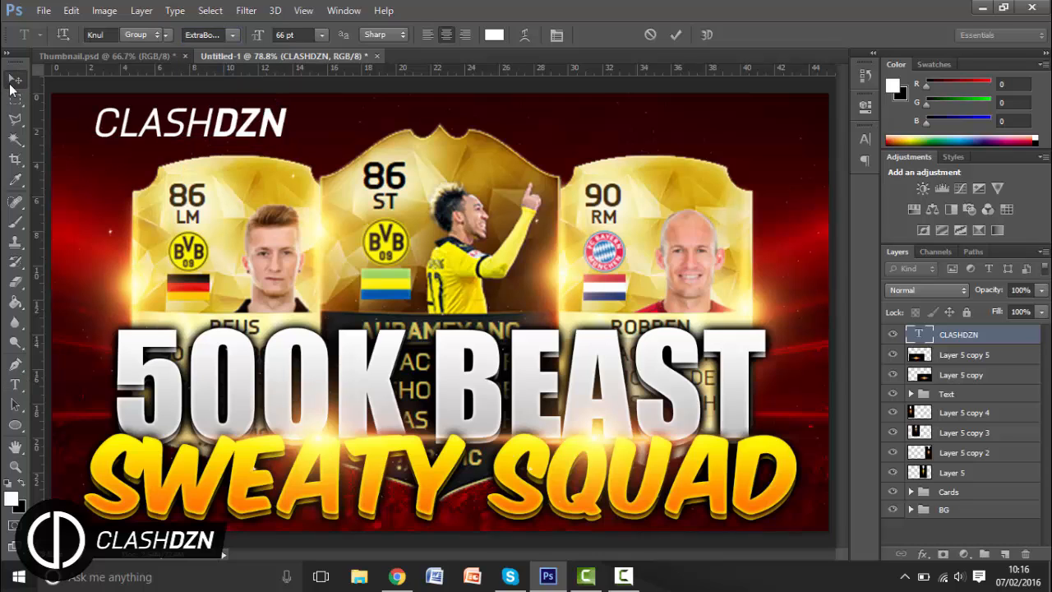
Shrink the CLASHDZN text and place it in the canvas's upper-left corner with a small margin from the edges.
drag(253, 142, 194, 123)
key(ctrl+t)
key(Return)
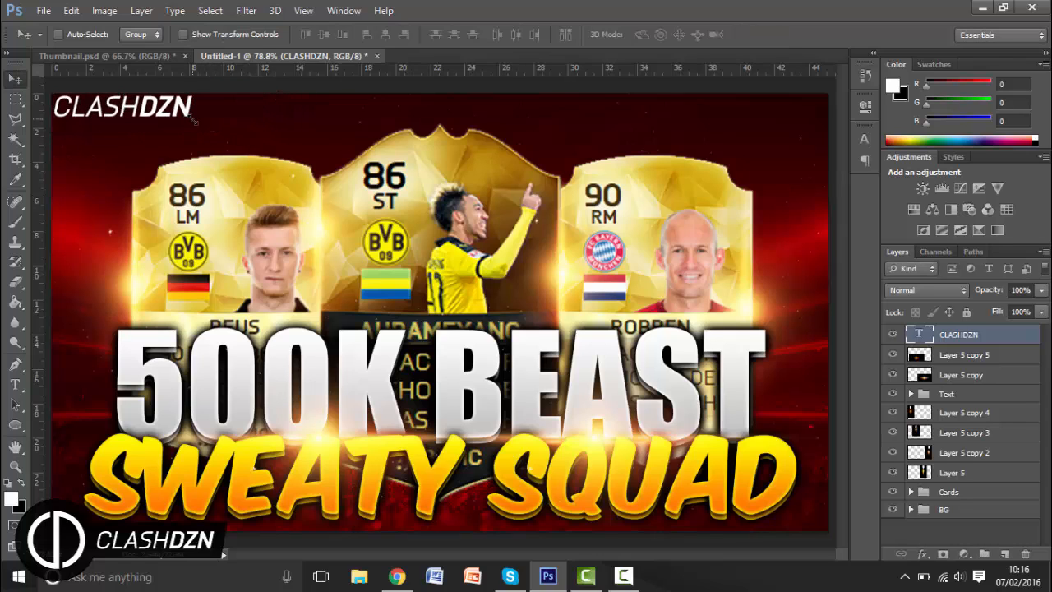
key(shift+Right)
key(shift+Down)
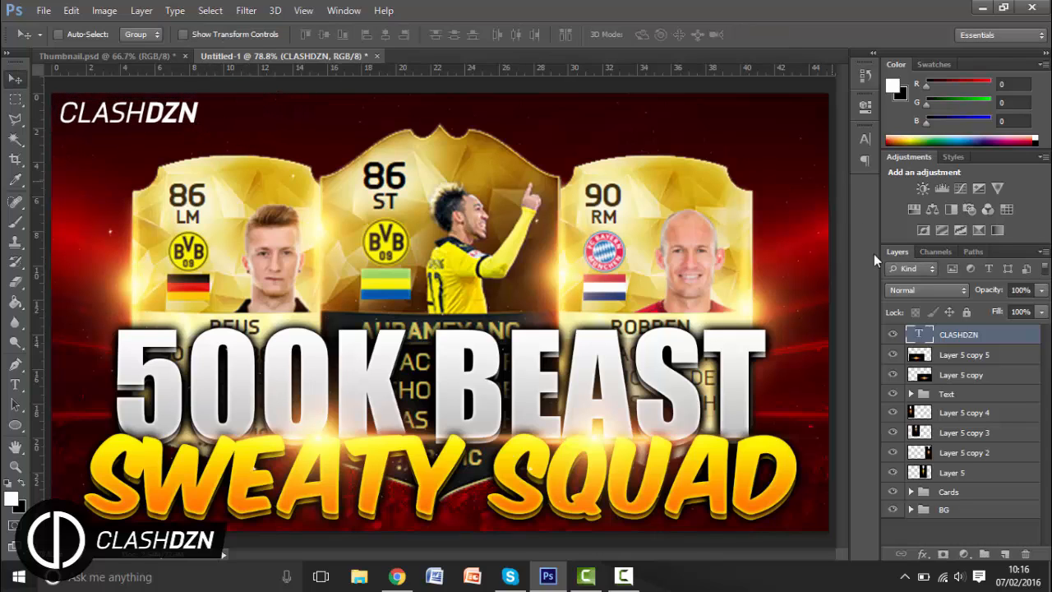
Set the CLASHDZN layer's blend mode to Soft Light and its opacity to 42%, and deselect the layer.
click(898, 289)
click(908, 277)
drag(1002, 290, 968, 291)
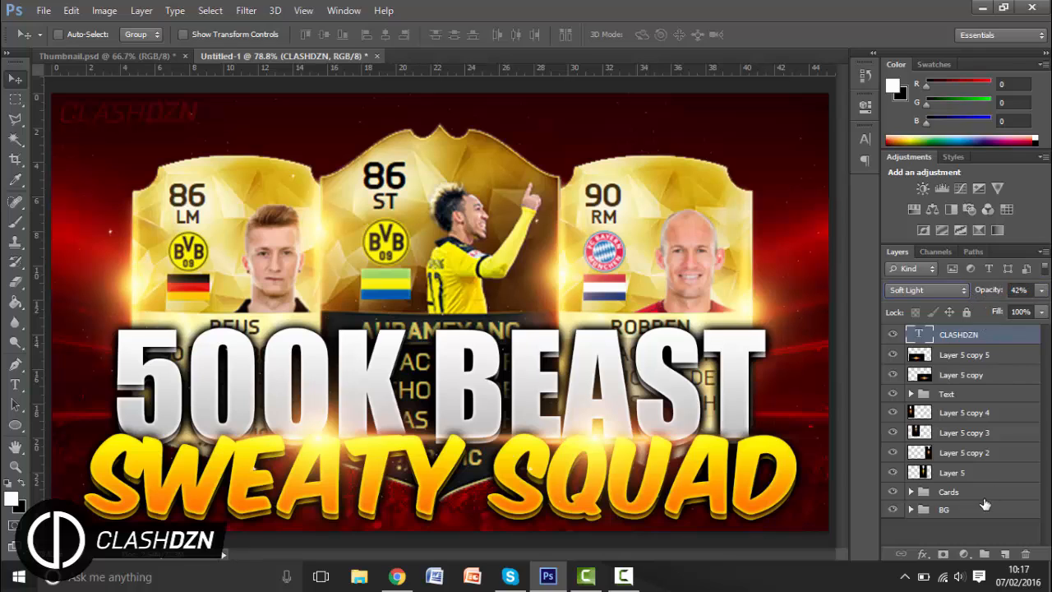
click(960, 527)
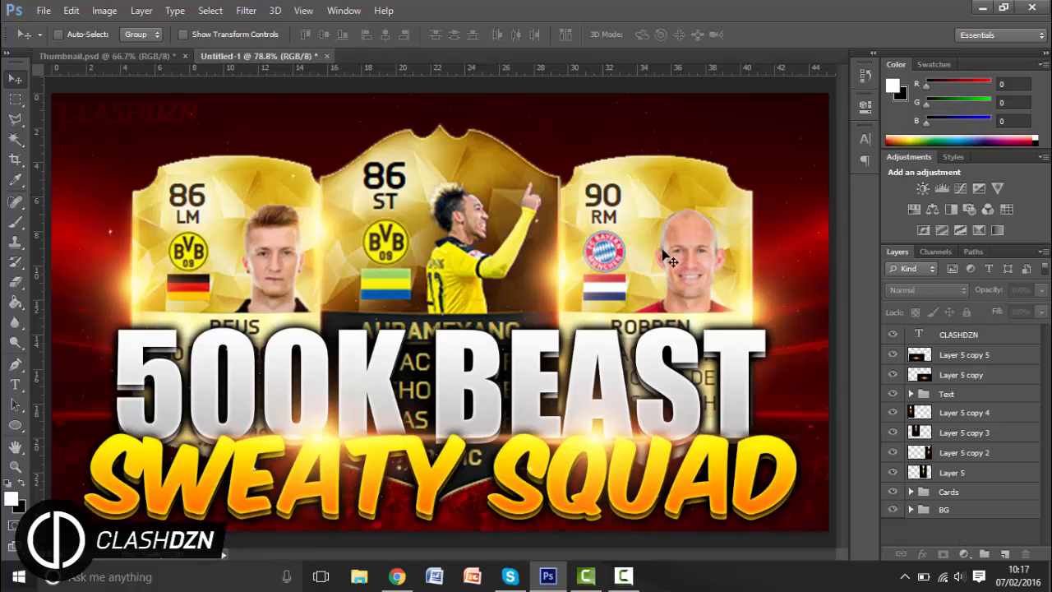